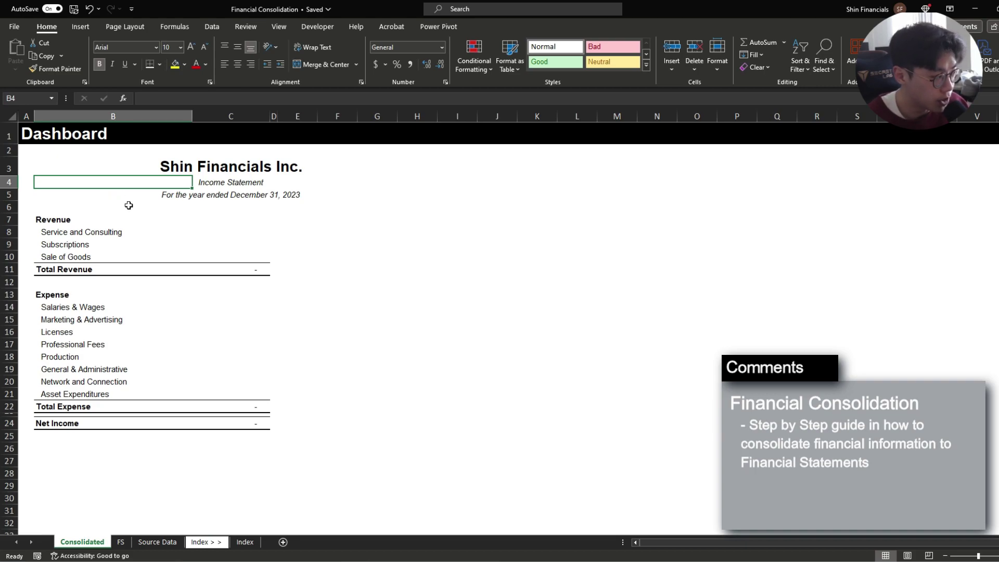
Review the income statement layout on the Consolidated sheet and the transaction records on the Source Data sheet.
mouse_move(76, 169)
mouse_down()
mouse_move(253, 389)
mouse_move(260, 428)
mouse_up()
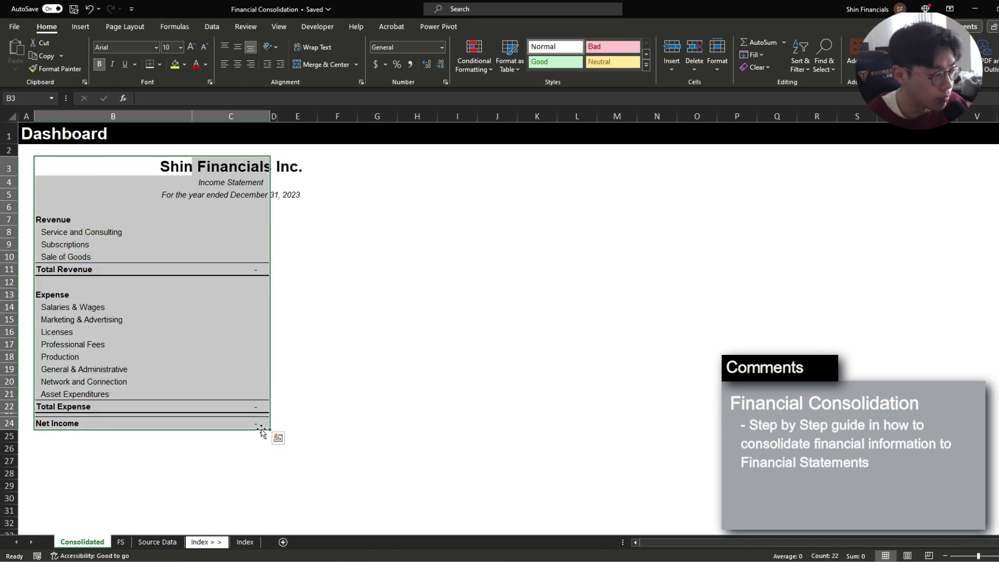
click(299, 422)
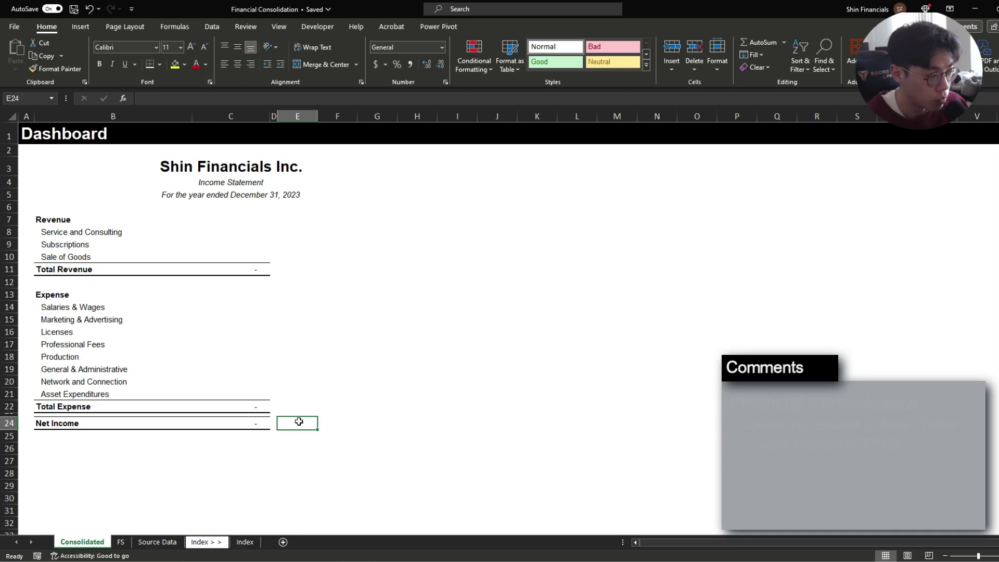
click(208, 357)
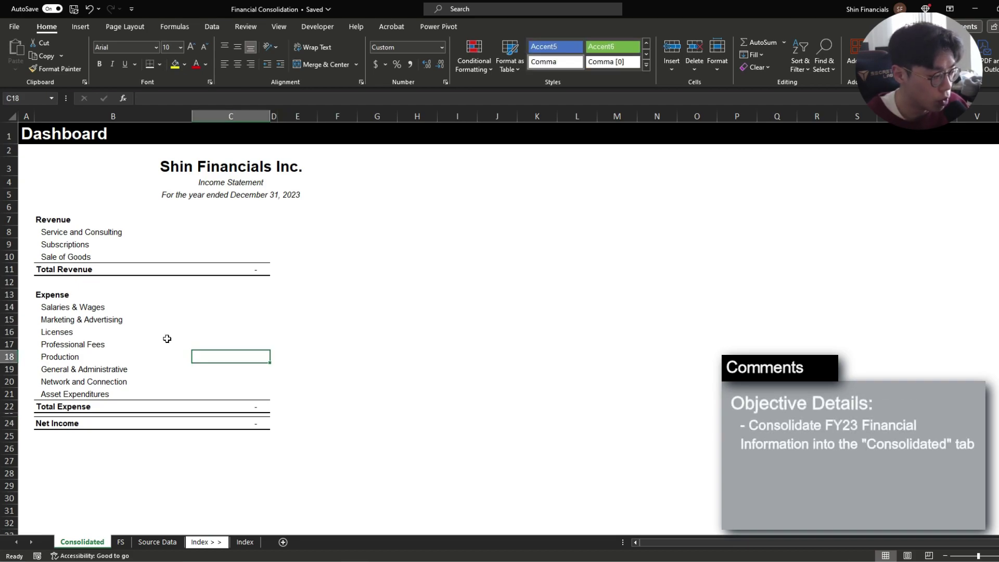
click(159, 542)
click(31, 129)
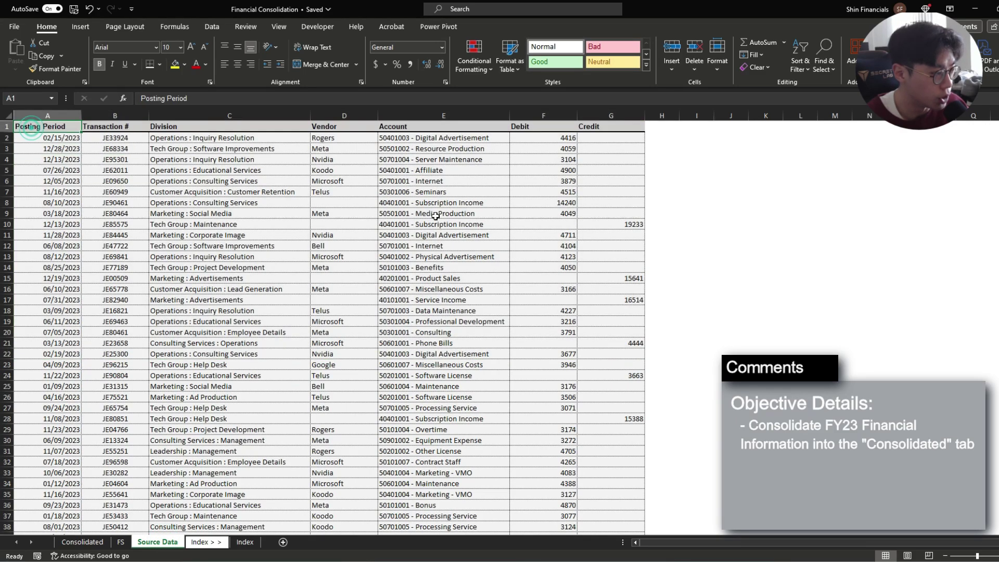
click(82, 541)
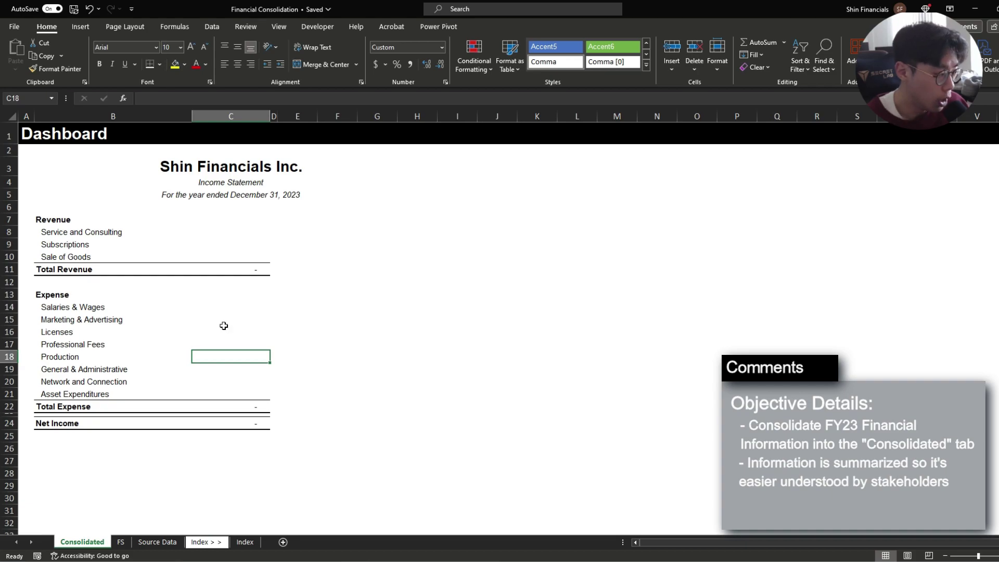
Examine the detailed revenue and expense accounts on the FS sheet and the reporting period line on the Consolidated sheet.
click(120, 542)
drag(72, 215, 222, 346)
click(80, 274)
click(81, 280)
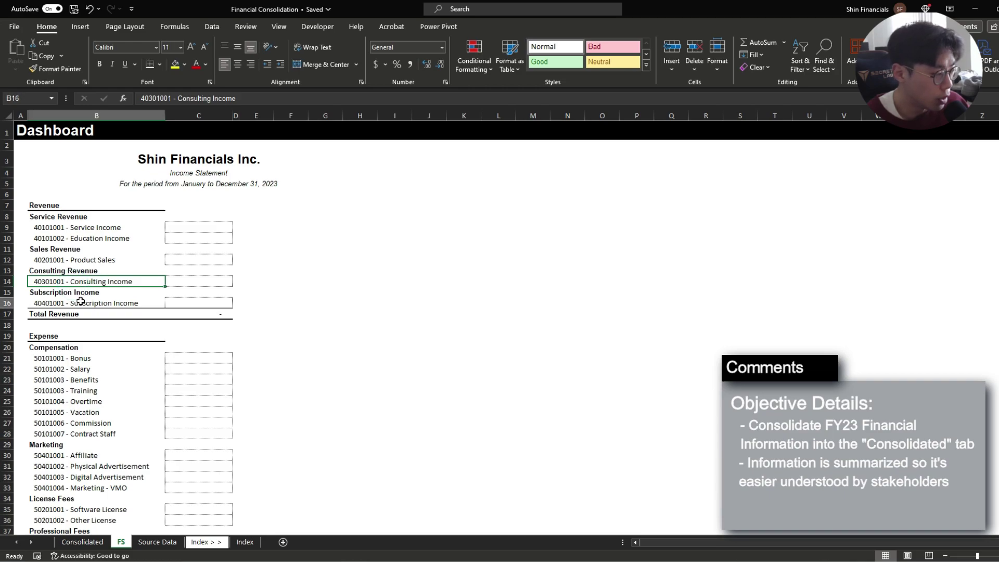
click(81, 301)
scroll(102, 305, down, 4)
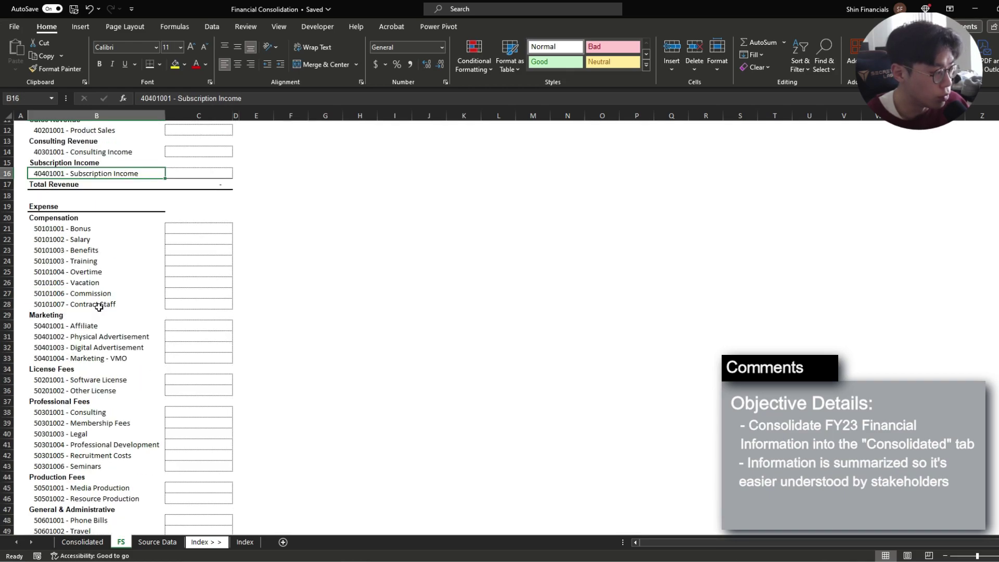
scroll(152, 304, down, 3)
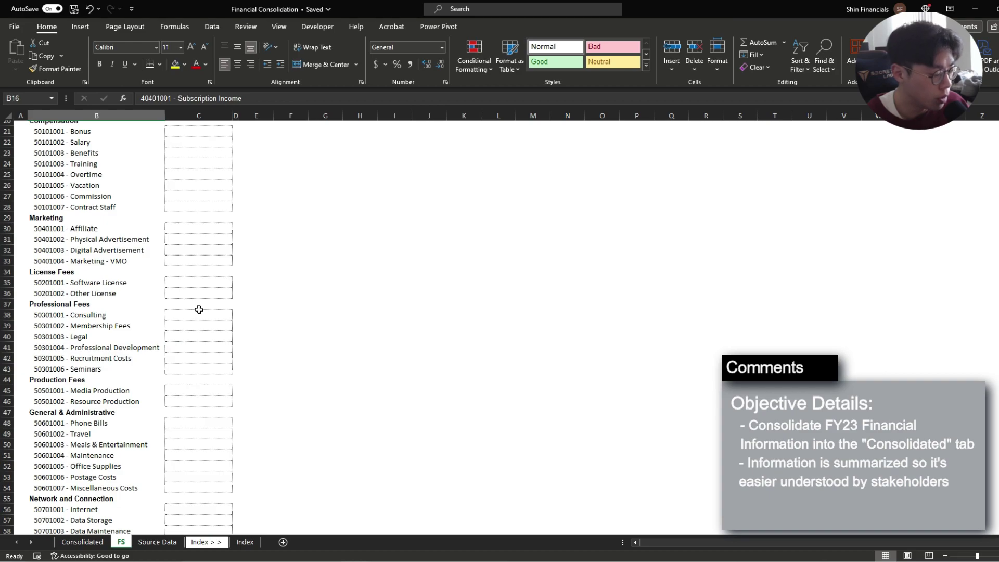
scroll(199, 309, down, 1)
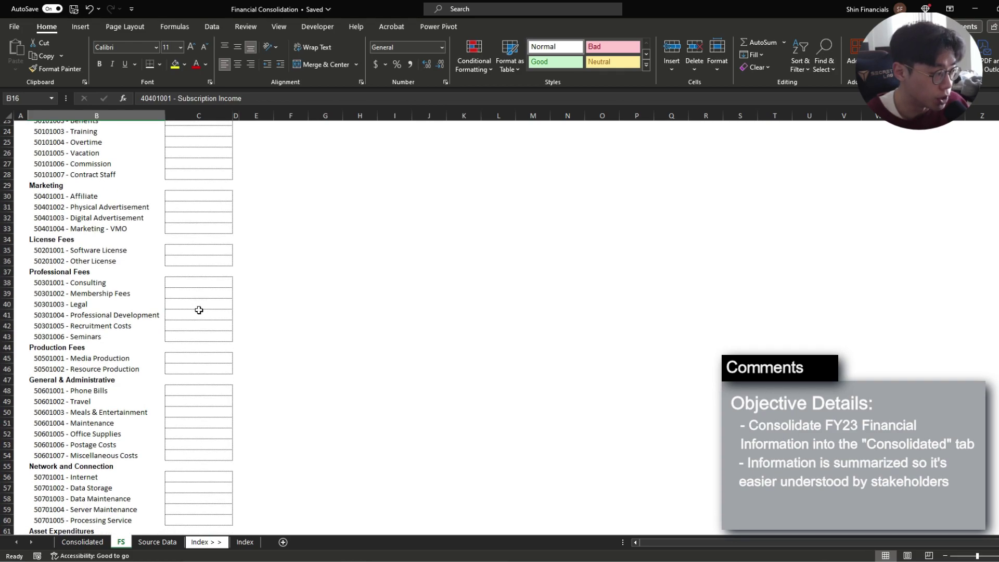
click(94, 529)
click(96, 541)
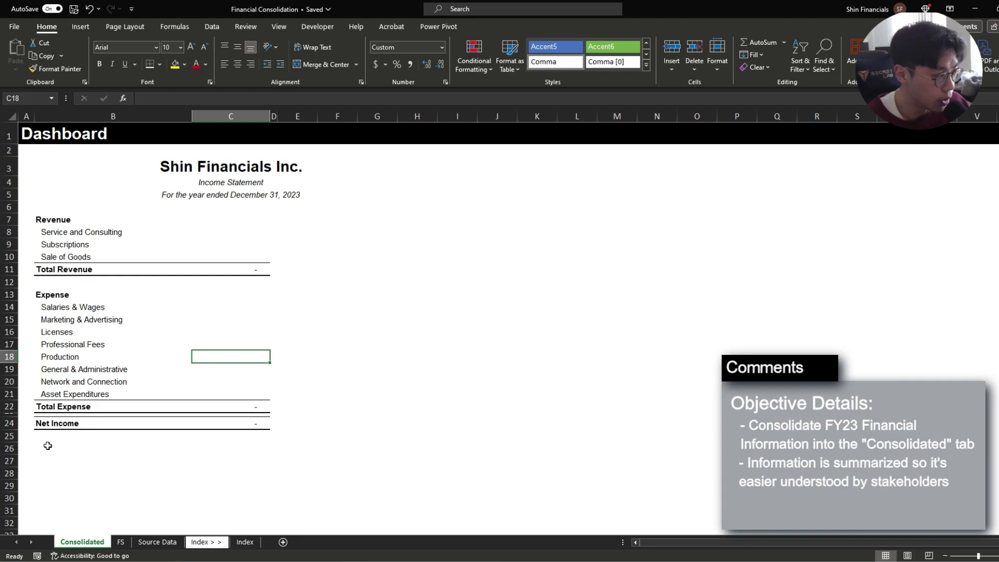
click(218, 196)
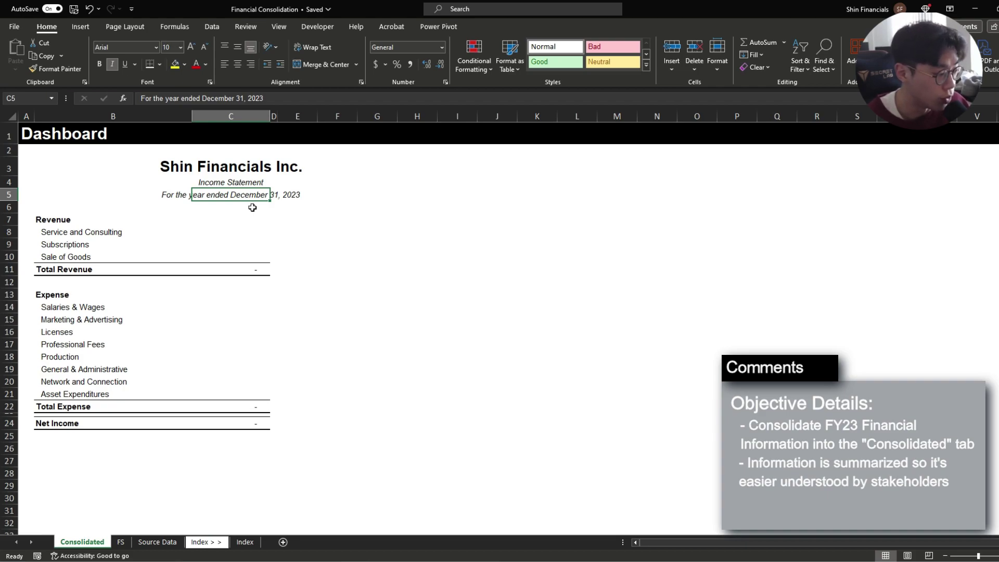
Check which months the Posting Period column of the Source Data sheet covers using a temporary filter, then remove the filter.
click(157, 541)
click(101, 297)
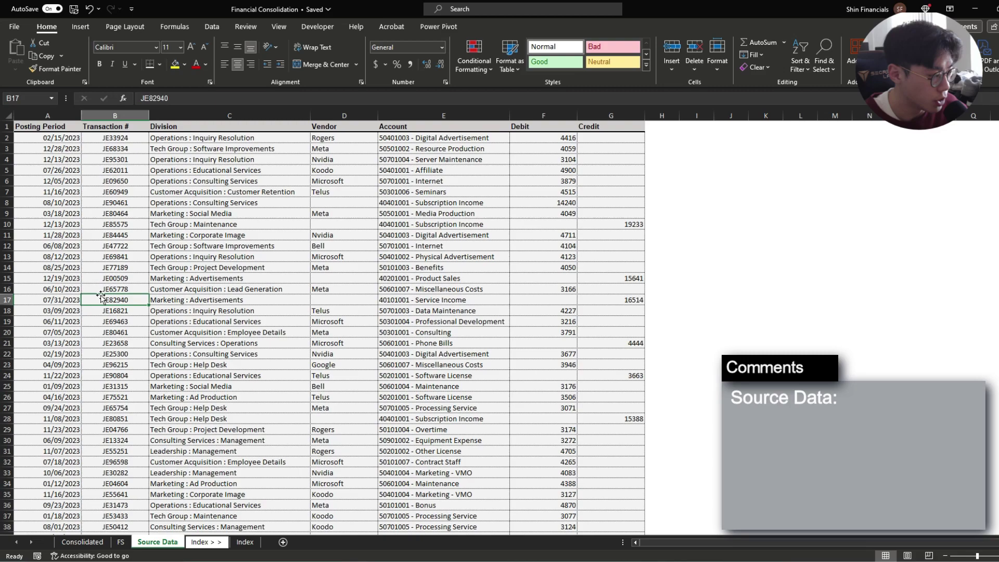
key(ctrl+Home)
key(ctrl+shift+l)
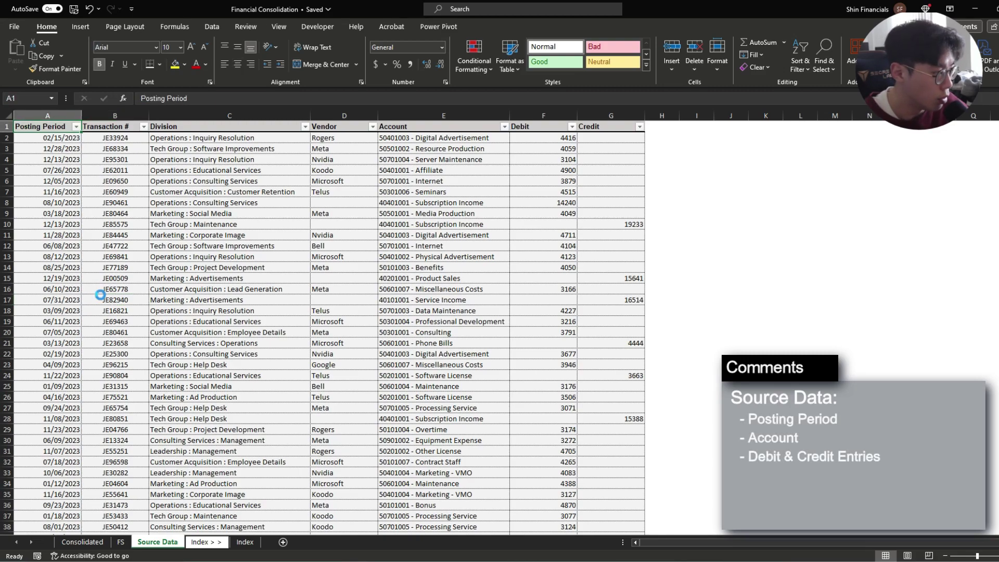
key(alt+Down)
scroll(123, 295, down, 2)
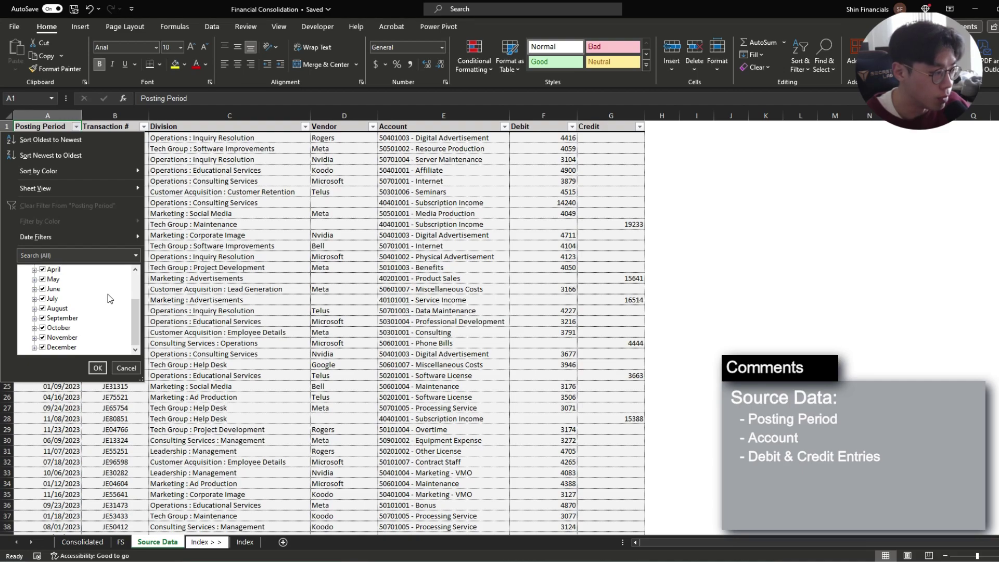
key(Escape)
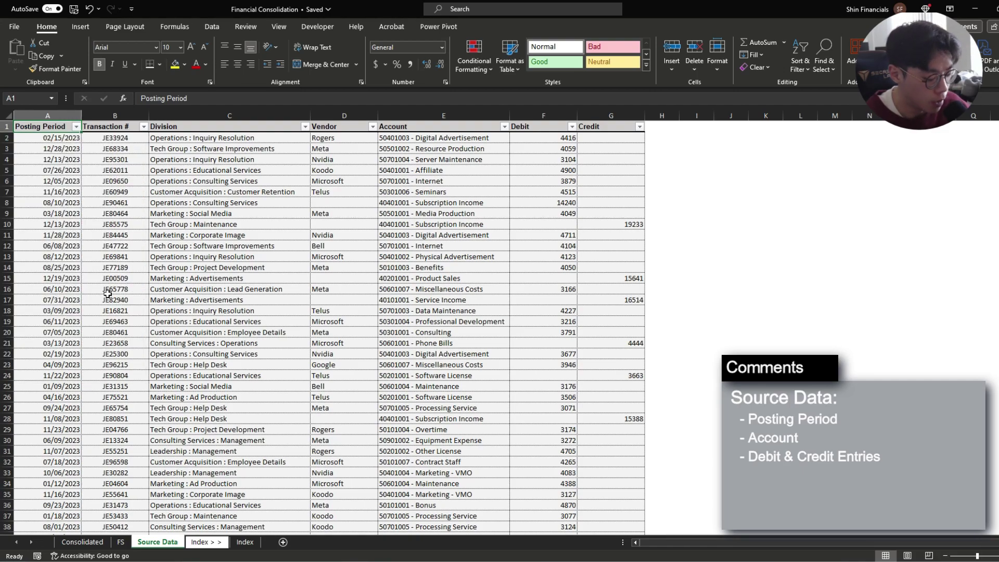
click(130, 281)
key(ctrl+shift+l)
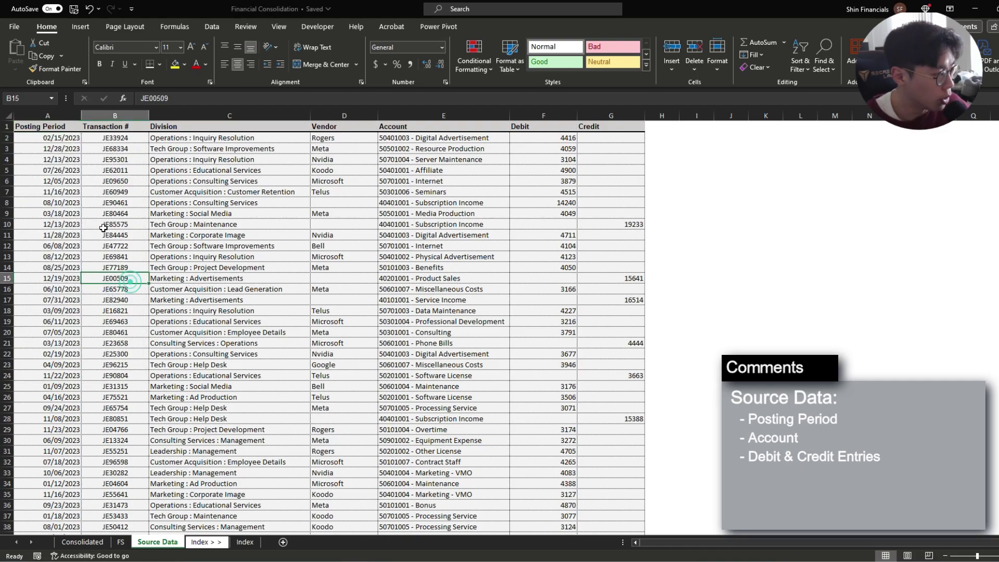
Go through the Source Data column headings from Posting Period to Debit and Credit.
click(52, 127)
click(129, 128)
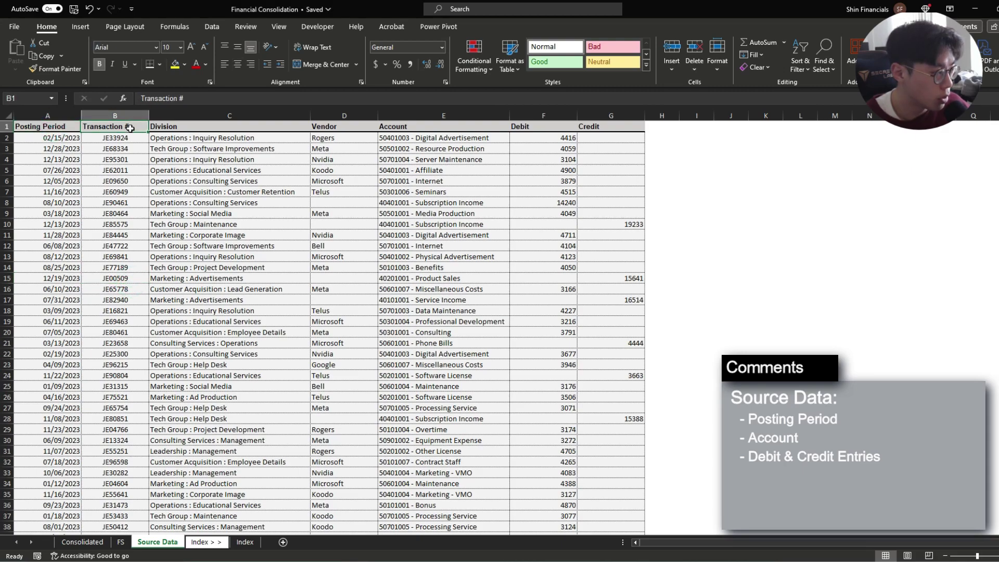
click(203, 126)
click(354, 125)
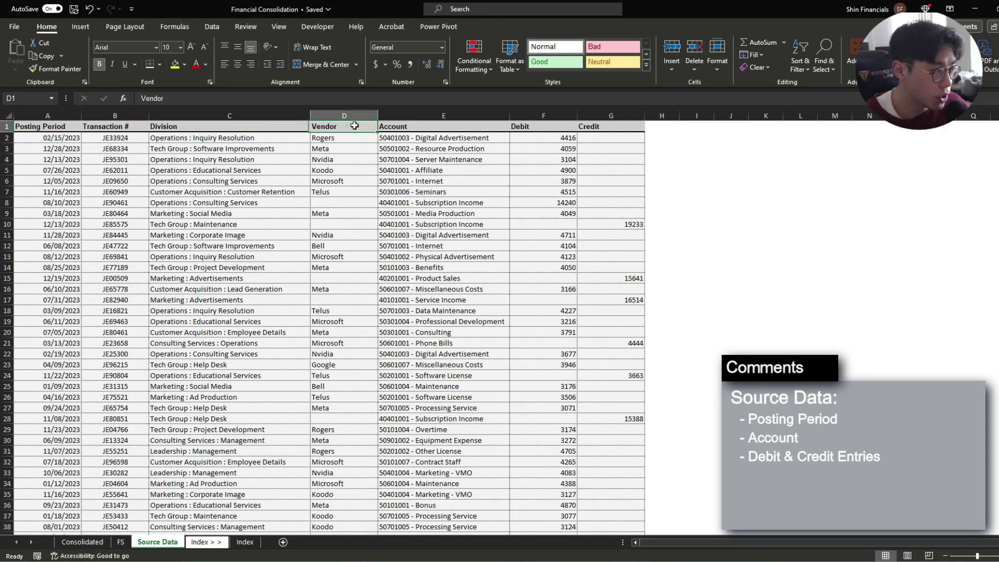
click(425, 128)
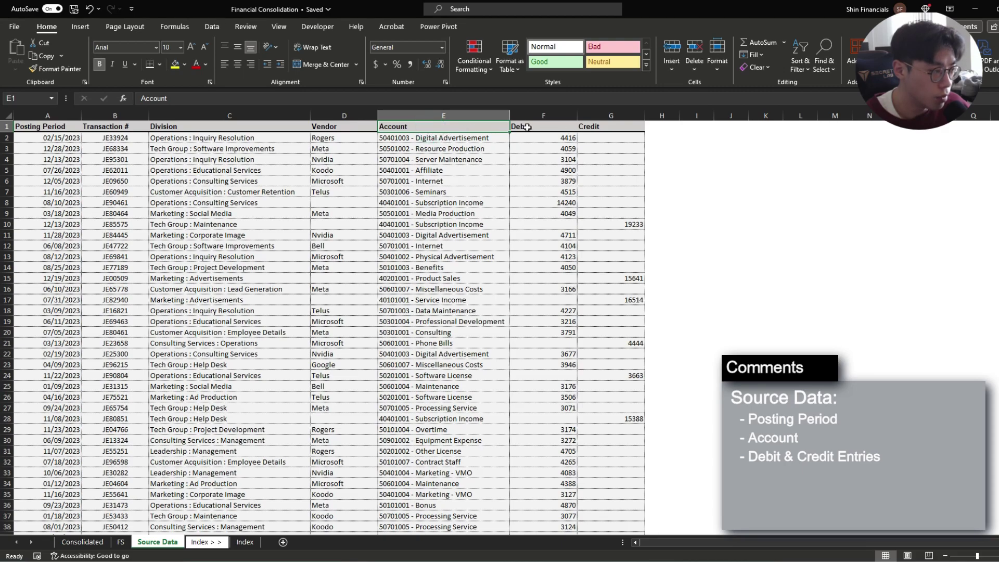
drag(527, 128, 598, 128)
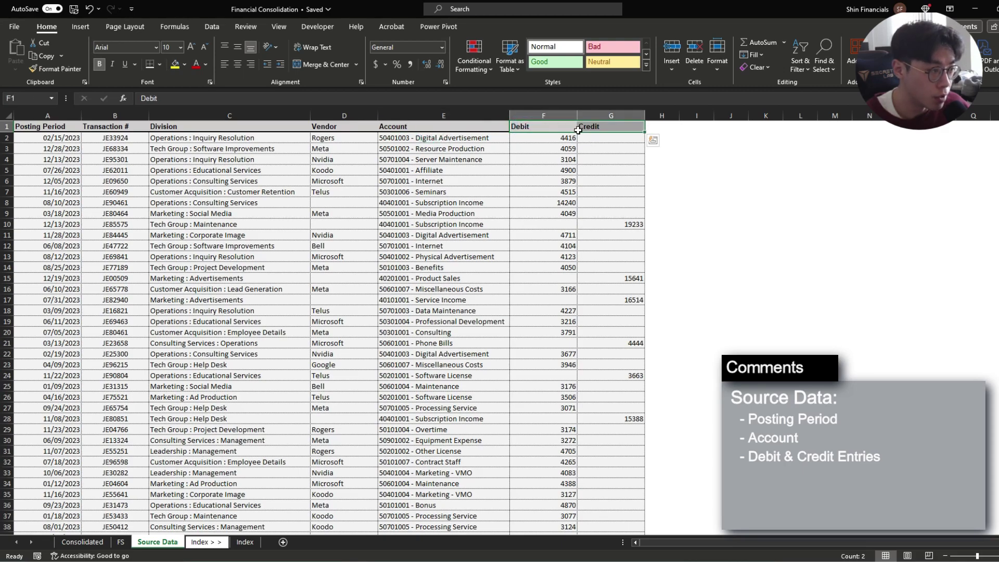
Hide the Transaction #, Division and Vendor columns (B to D) on the Source Data sheet.
drag(101, 159, 359, 161)
key(ctrl+0)
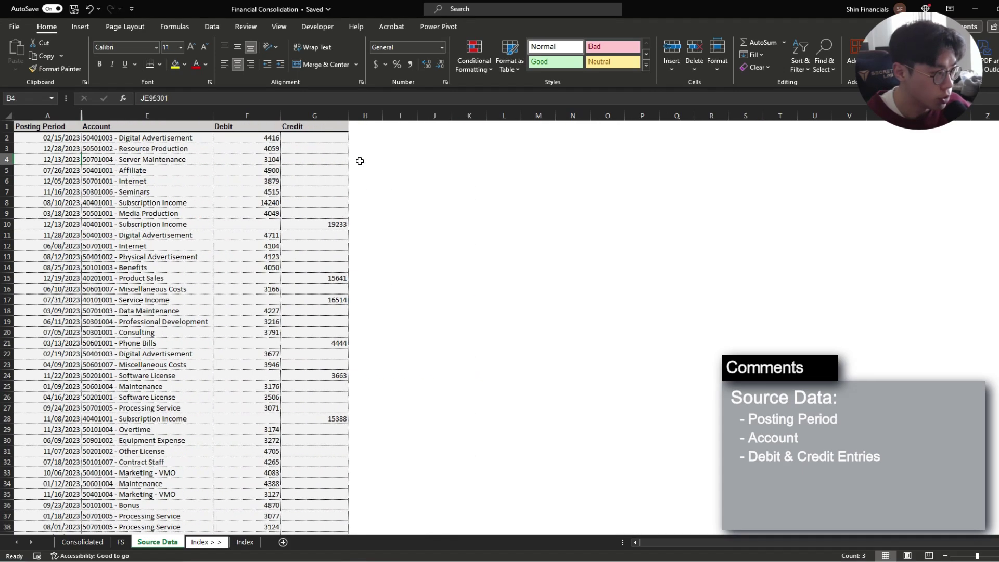
key(Left)
key(Right)
Add a Gross Impact heading in H1, reusing the formatting of the Credit heading.
key(ctrl+Up)
key(Right)
key(Right)
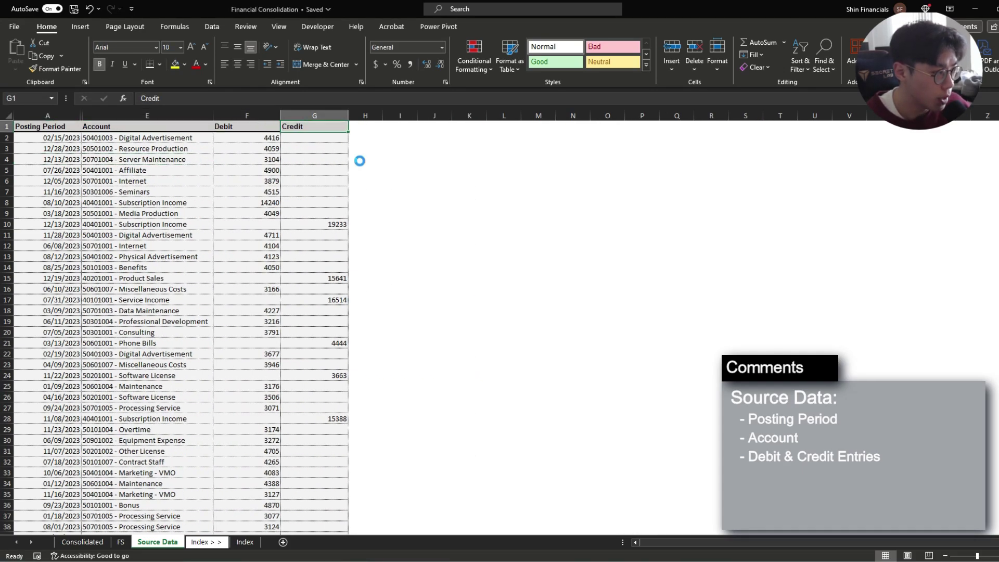
key(ctrl+c)
key(Right)
key(ctrl+v)
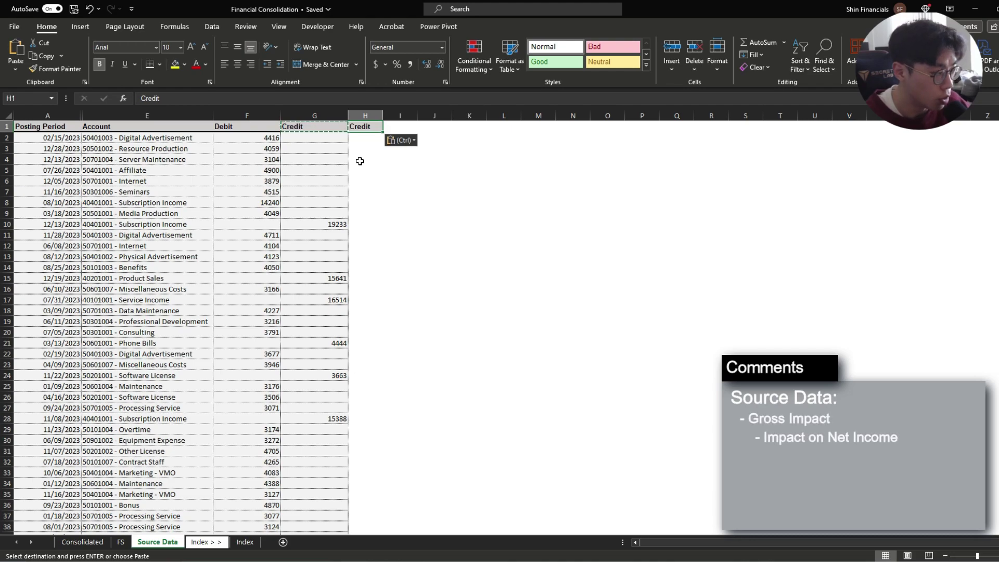
text(Gross Impac)
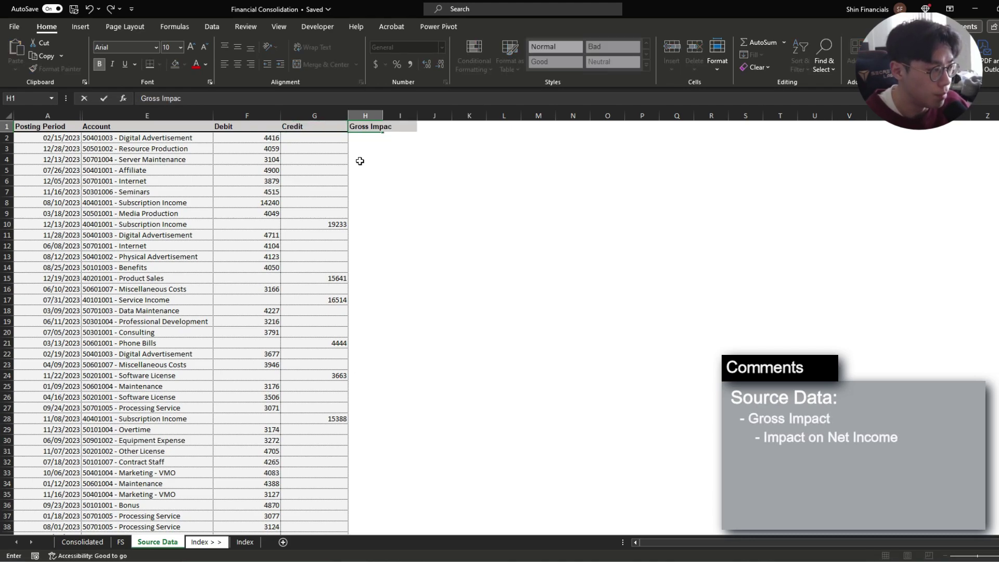
text(t)
key(ctrl+Return)
Centre the Gross Impact heading and set its column width to 15.
key(alt+h)
key(o)
key(i)
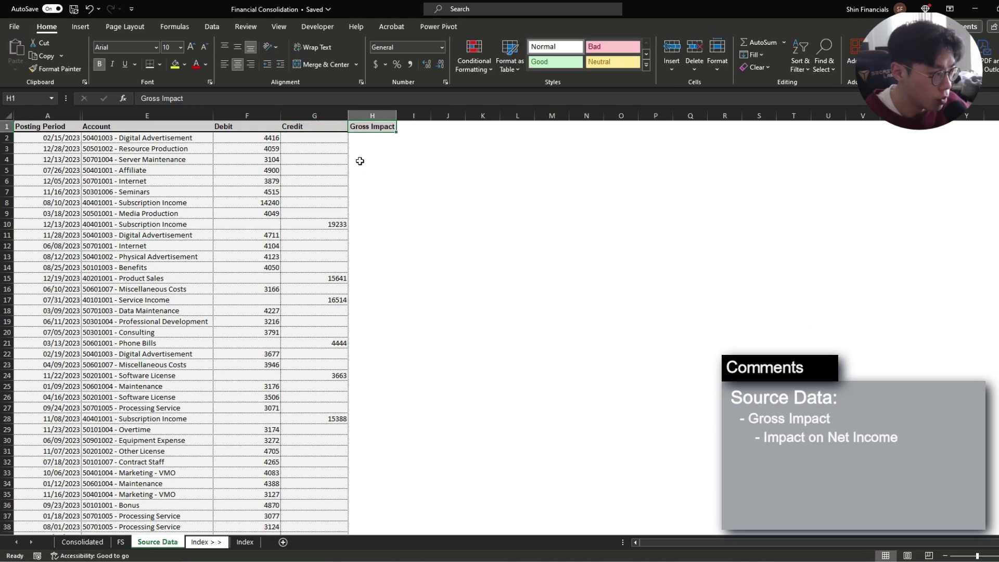
key(alt+h)
text(ow15)
key(Return)
Copy the Credit column's data cells onto the Gross Impact column from H2 down and clear their contents, keeping only the formatting.
key(Down)
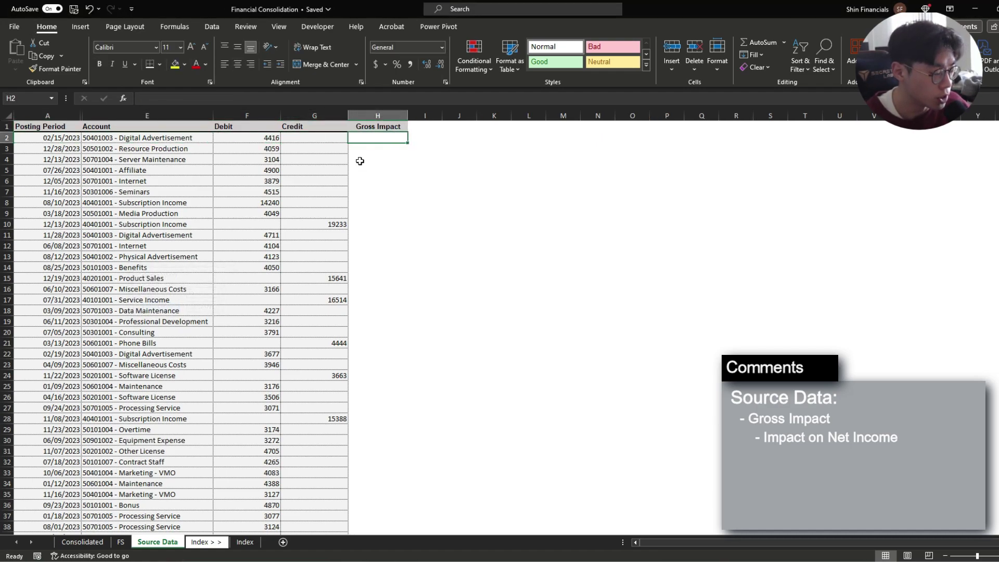
key(Left)
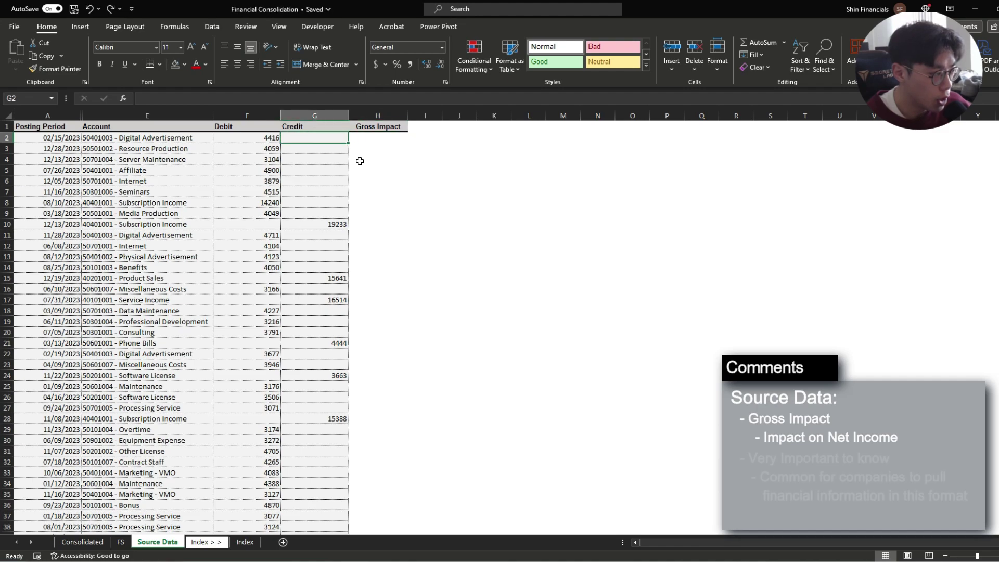
key(ctrl+shift+Down)
key(ctrl+c)
key(ctrl+Up)
key(Right)
key(Down)
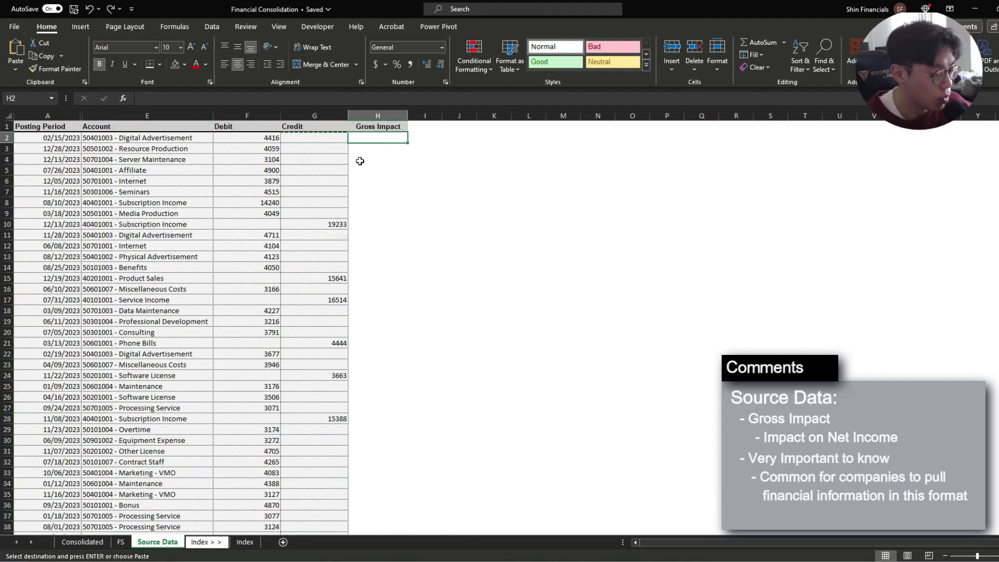
key(ctrl+v)
key(Delete)
Remove the fill colour from the Gross Impact cells below the heading.
key(alt+h)
key(h)
key(n)
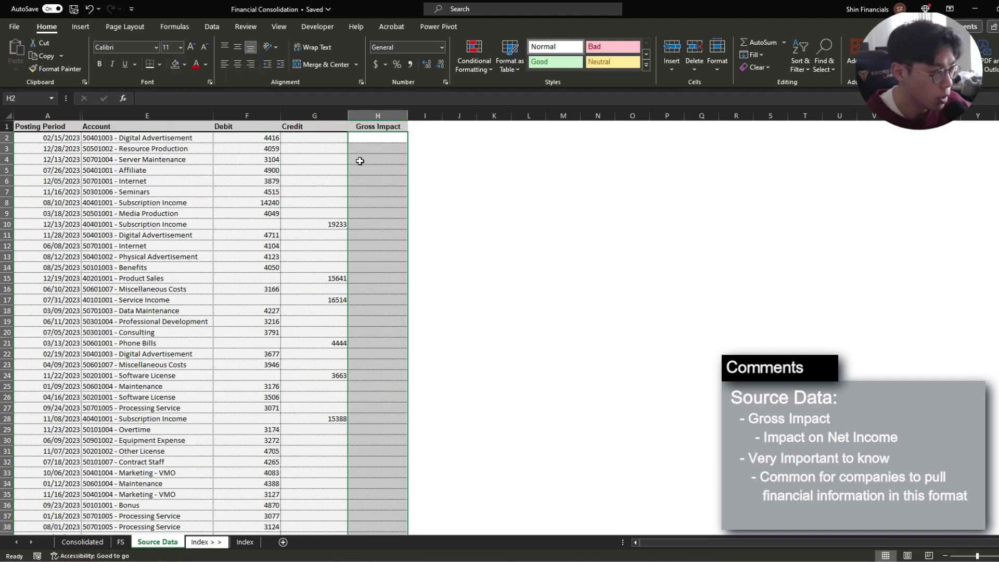
key(Left)
key(Right)
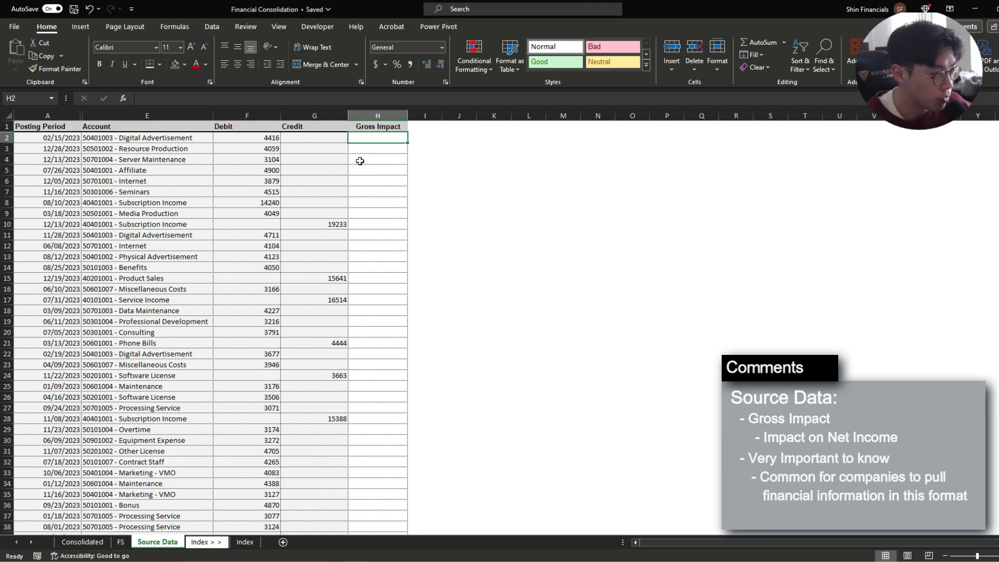
Examine the full Debit and Credit columns as the amounts feeding the Gross Impact column.
key(Left)
key(Left)
key(Up)
key(ctrl+shift+Down)
key(shift+Right)
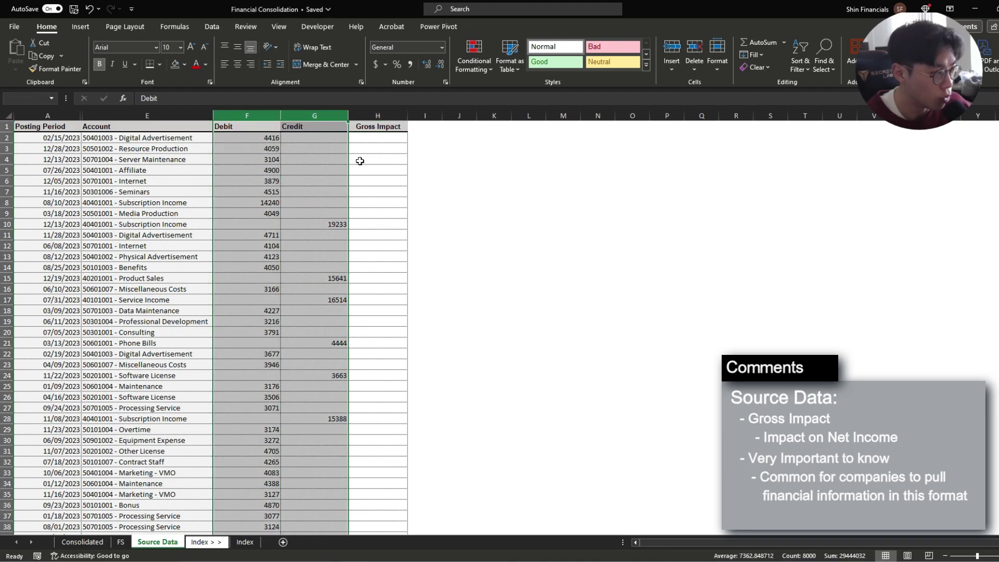
key(Right)
key(Right)
key(Down)
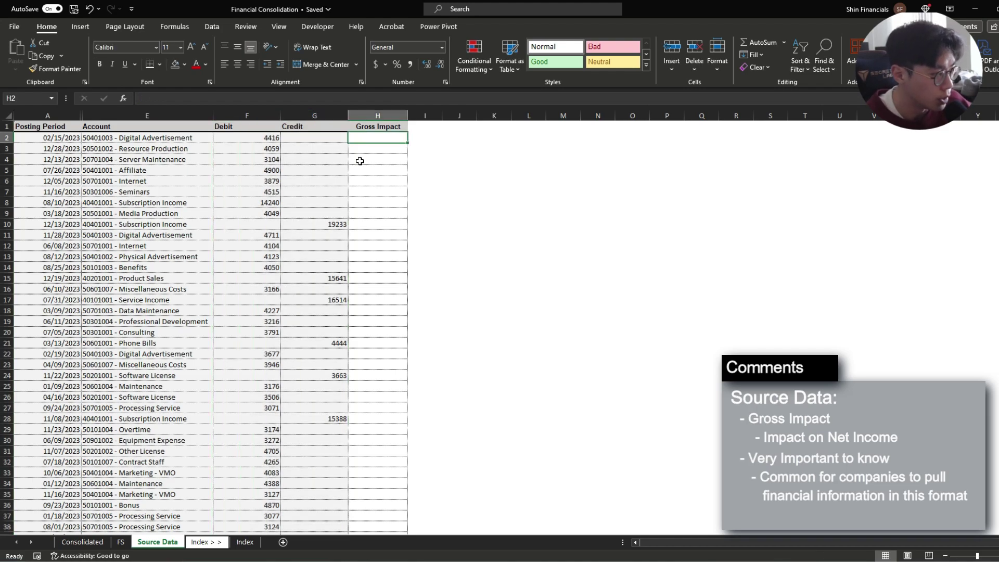
Examine the account numbers in the Account column alongside Debit and Credit to identify criteria separating revenue from expense accounts.
key(Left)
key(Left)
key(Left)
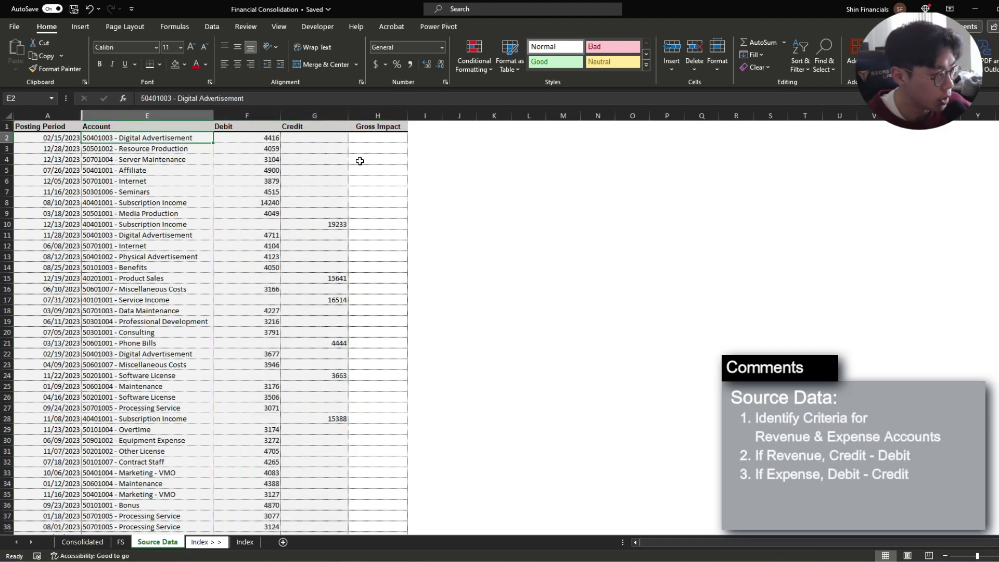
key(shift+Down)
key(shift+Down)
key(shift+Down)
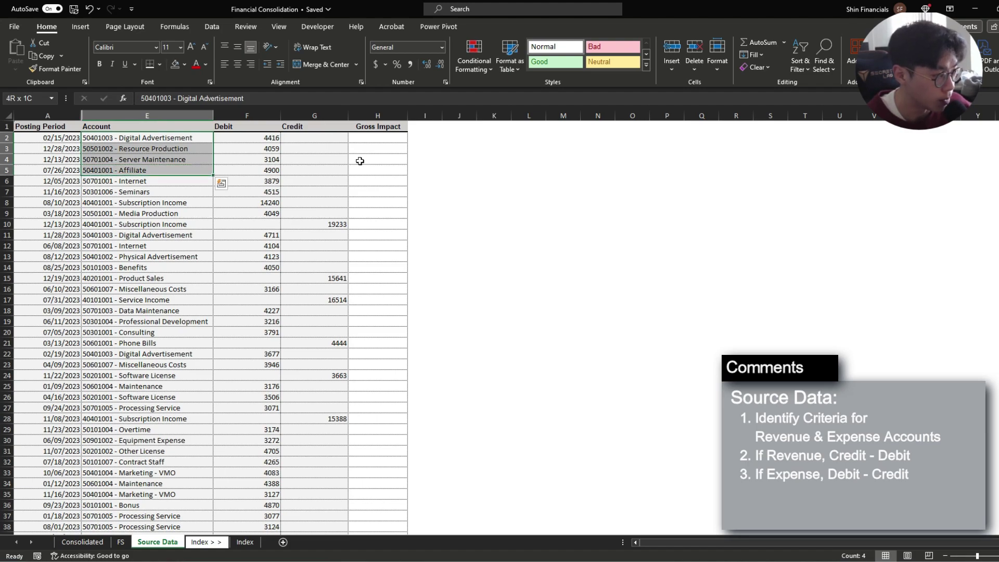
key(Right)
key(Right)
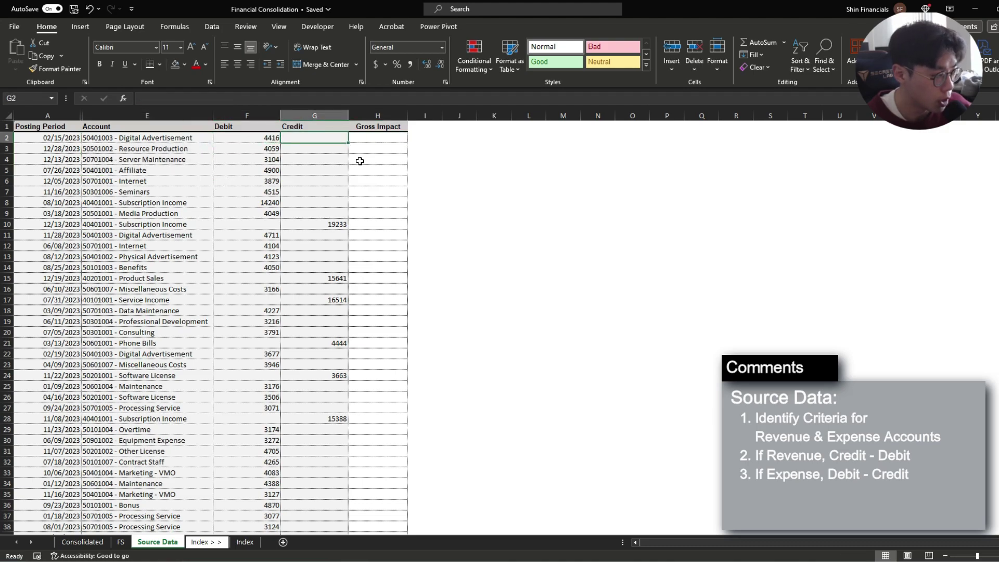
Compare the first transaction's account, Debit and Credit cells with the Gross Impact cell in H2.
key(Left)
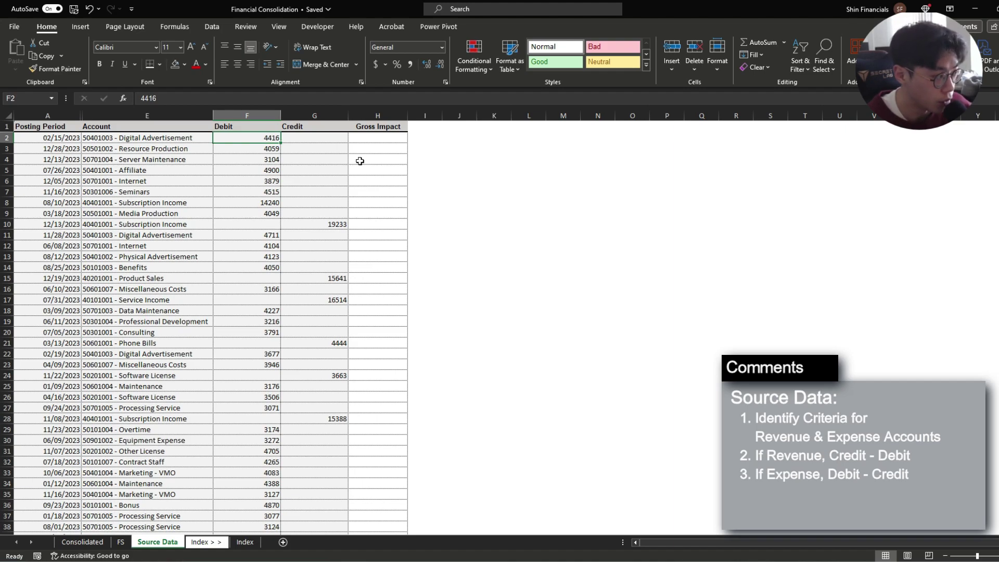
key(Left)
key(Right)
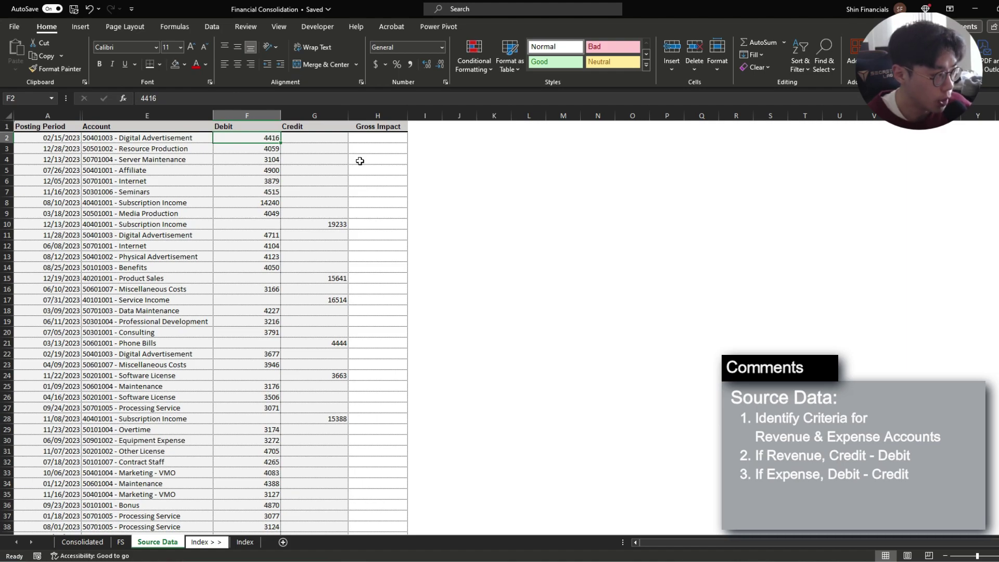
key(Left)
key(Right)
key(Right)
key(Right)
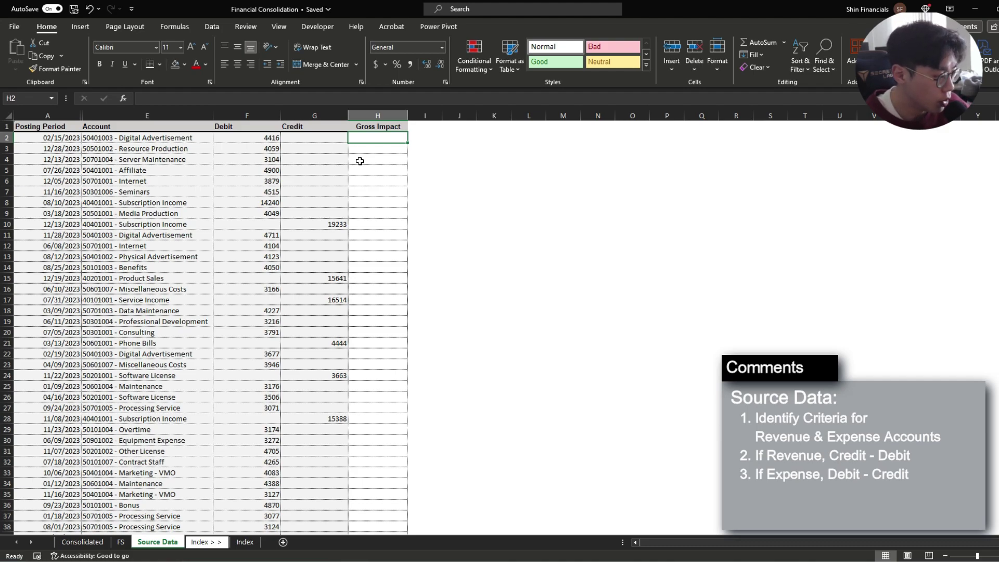
Examine the leading digits of the revenue and expense account numbers listed on the FS sheet.
key(ctrl+Page_Up)
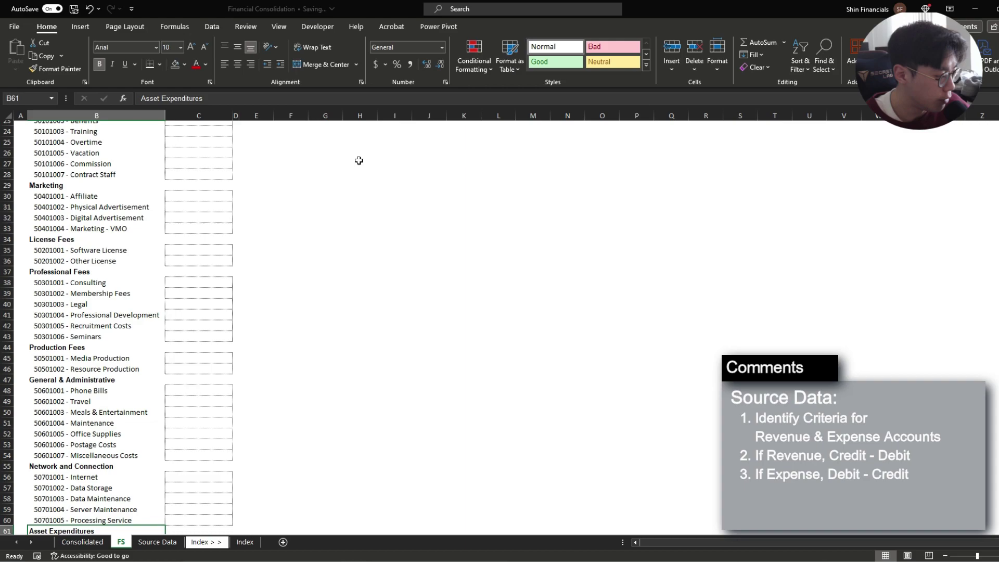
scroll(242, 282, up, 7)
click(51, 206)
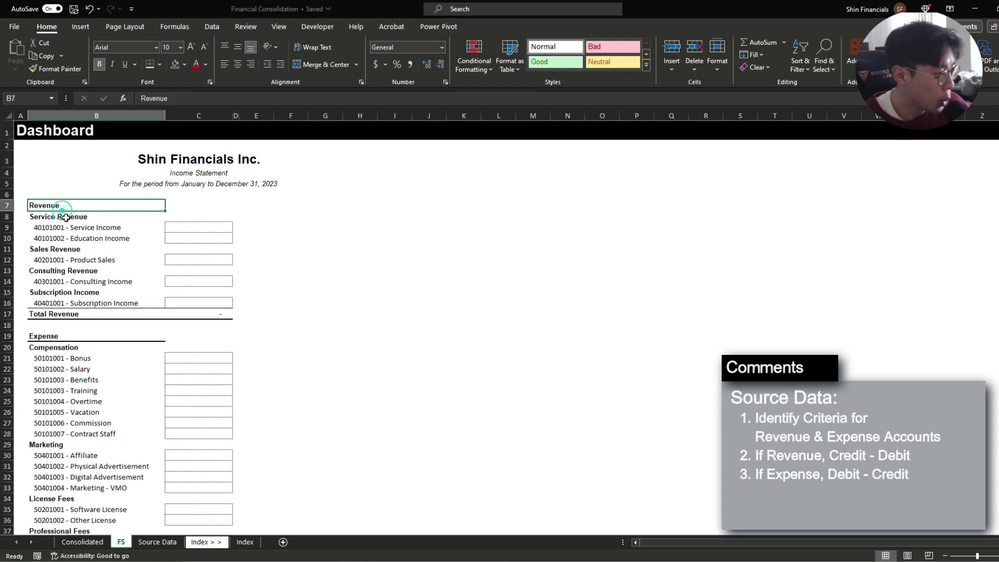
drag(51, 217, 47, 307)
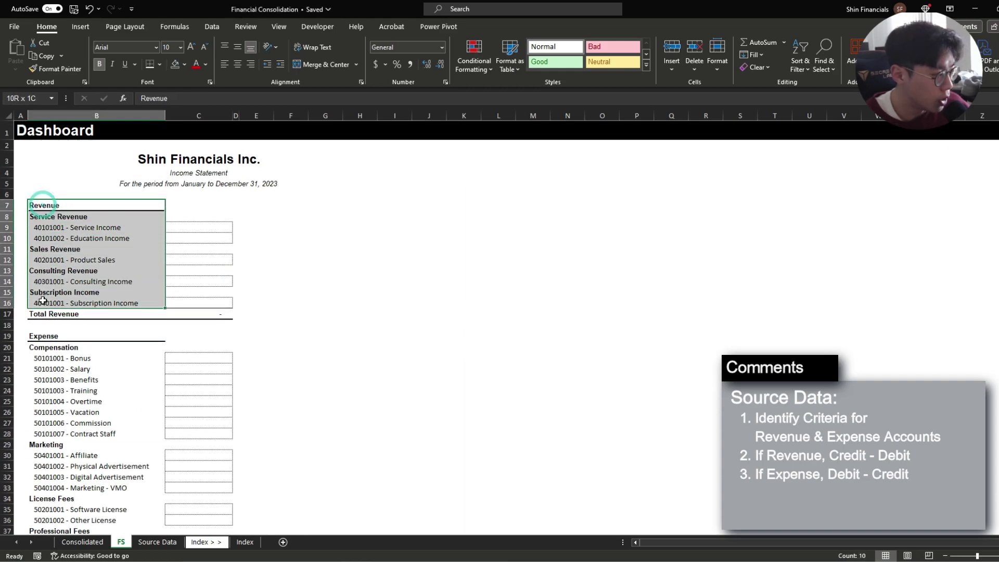
click(52, 224)
click(52, 239)
click(52, 260)
click(53, 282)
click(56, 303)
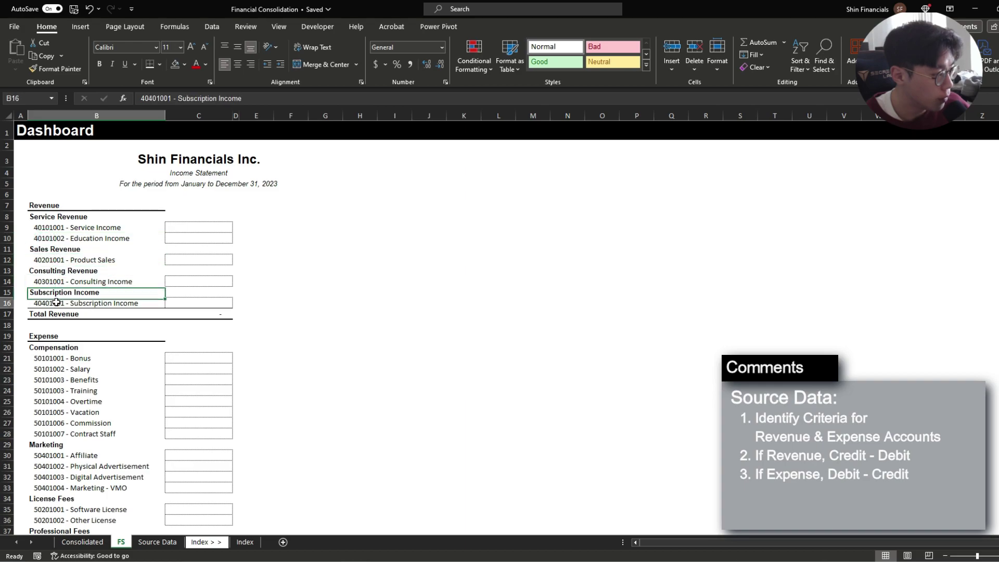
scroll(60, 302, down, 3)
drag(64, 261, 62, 337)
click(62, 369)
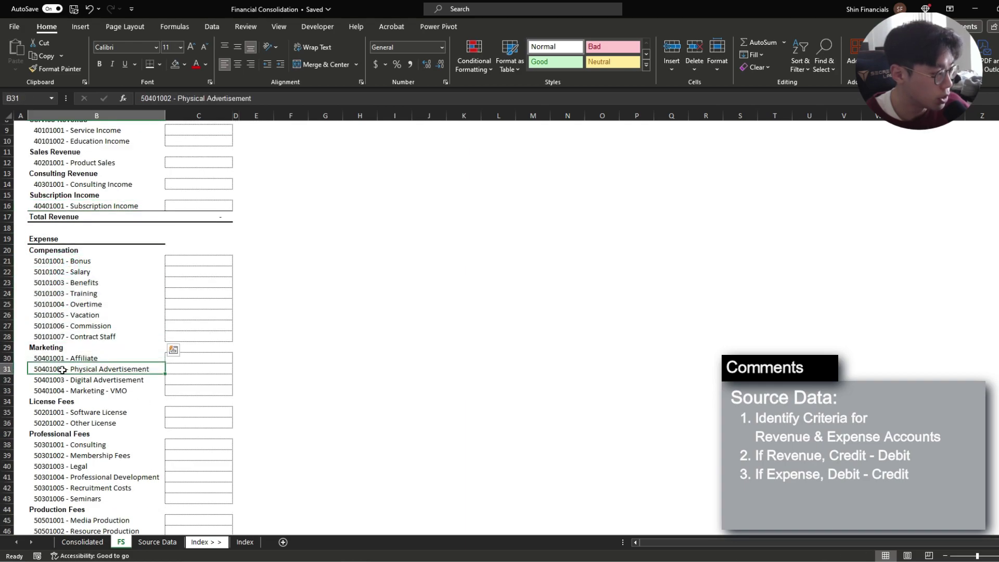
click(61, 421)
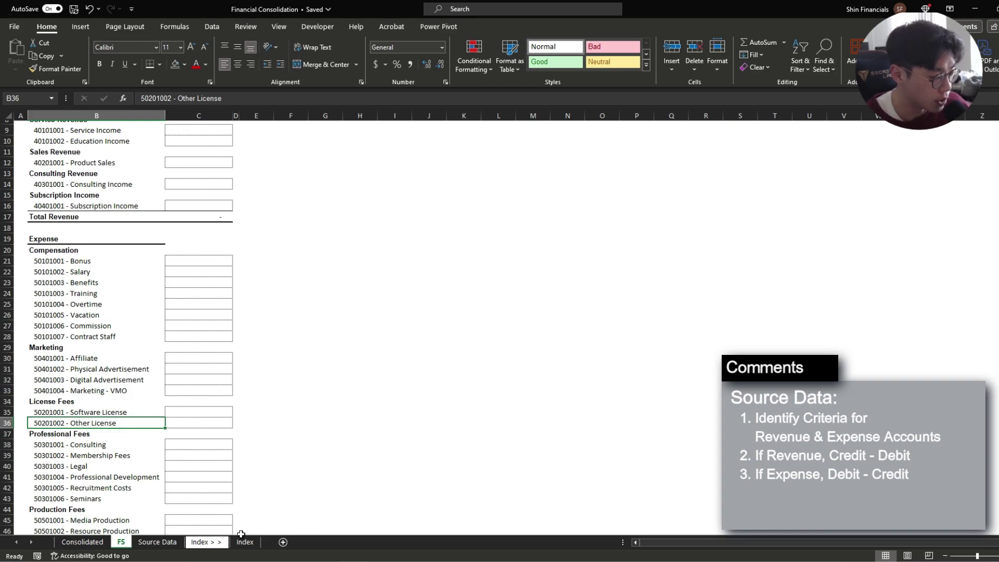
On the Source Data sheet, start an IF formula in H2 whose logical test is LEFT($E2,1)="4".
click(157, 542)
text(=if)
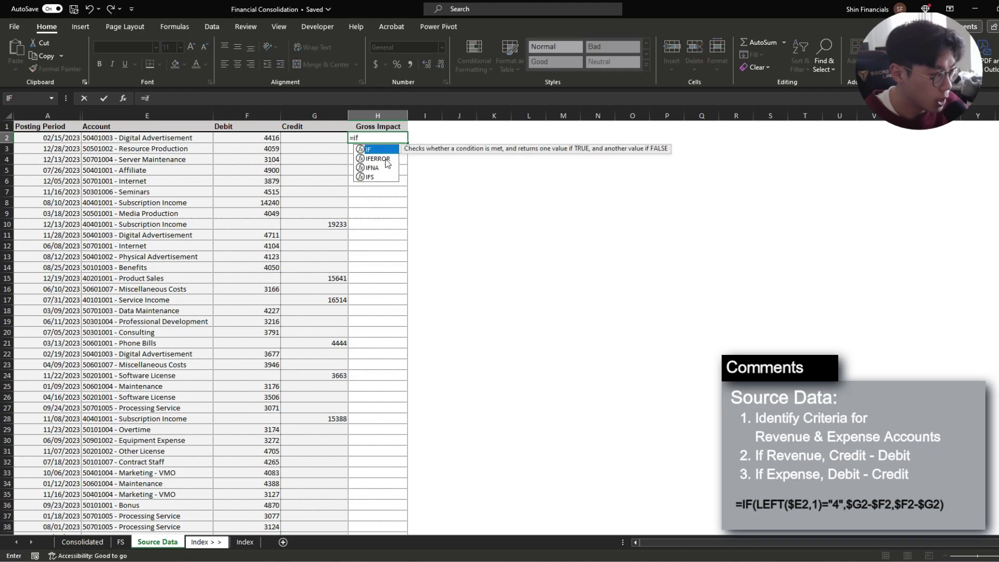
text((left()
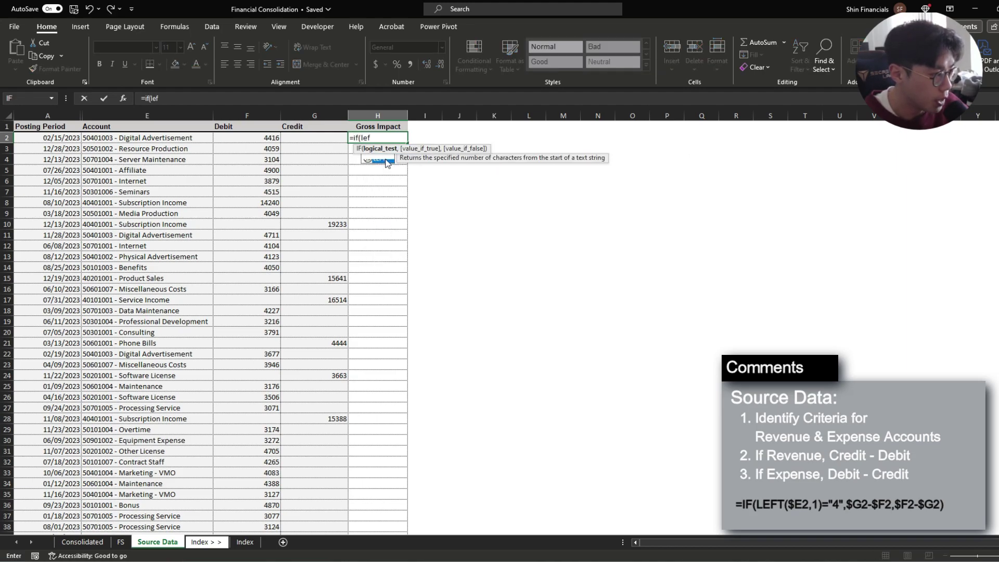
key(Left)
key(Left)
key(Left)
key(F4)
key(F4)
key(F4)
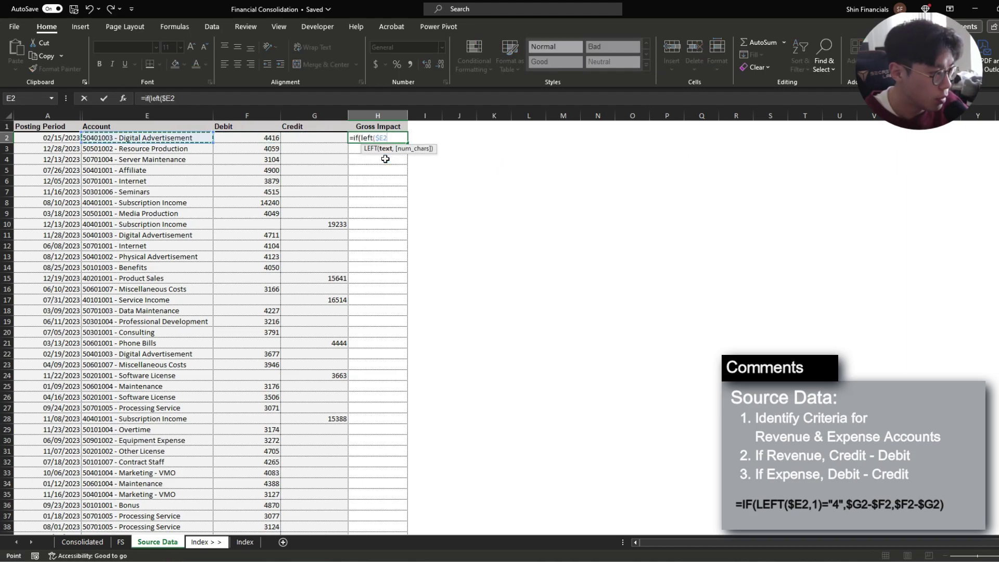
text(,1))
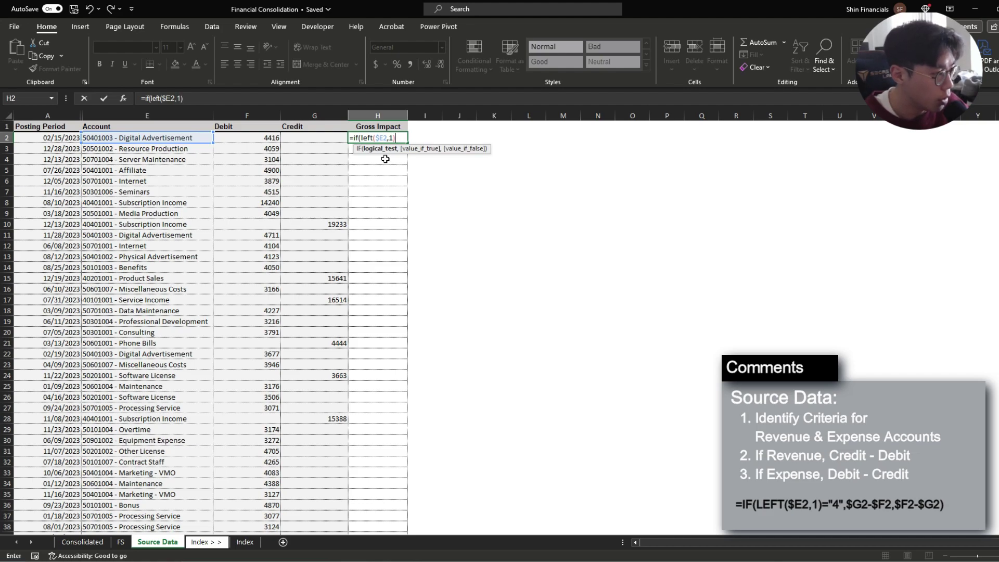
text(="4",)
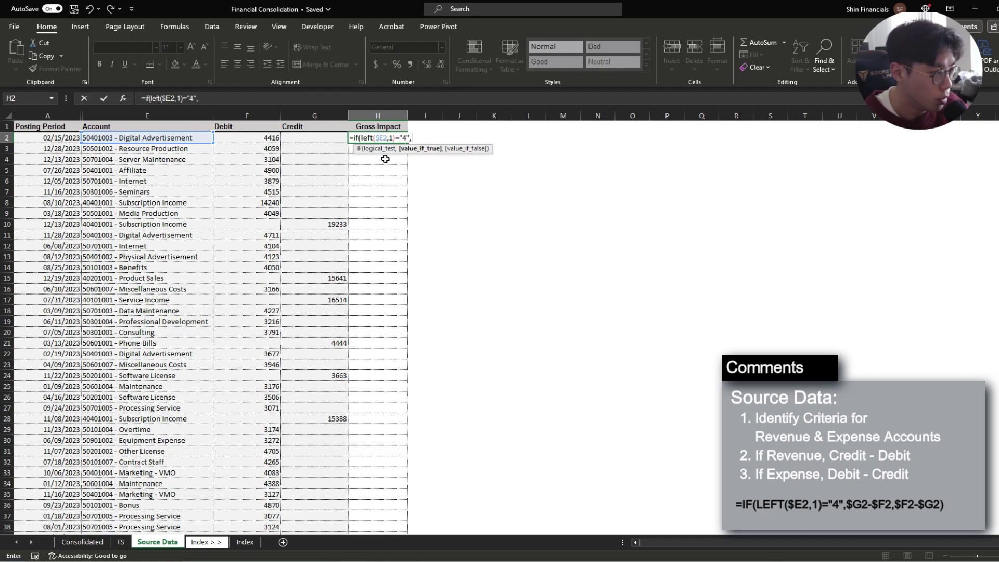
Set the formula's value-if-true argument to Credit minus Debit, $G2-$F2.
key(Left)
key(F4)
key(F4)
key(F4)
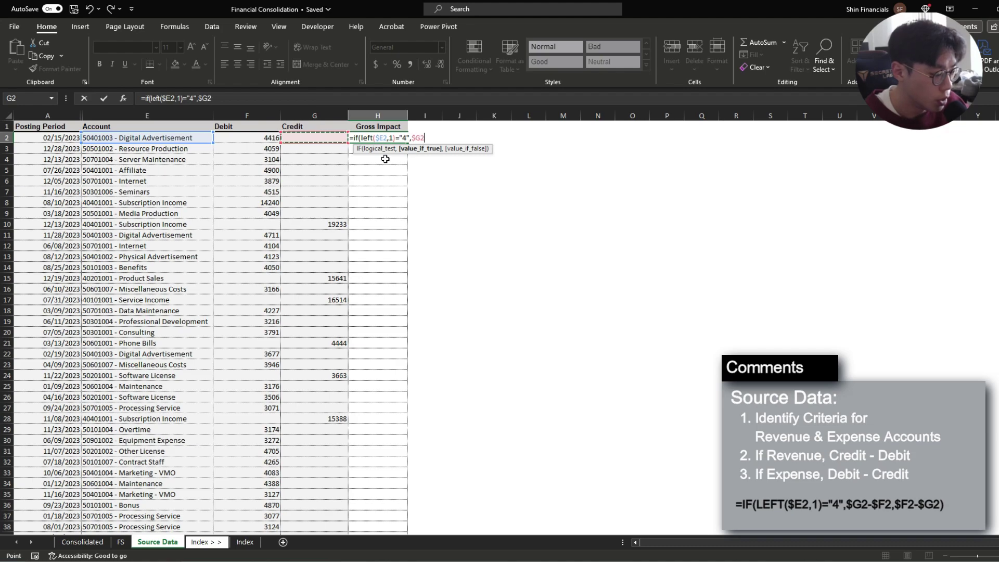
text(-)
key(Left)
key(Left)
key(F4)
key(F4)
key(F4)
text(,)
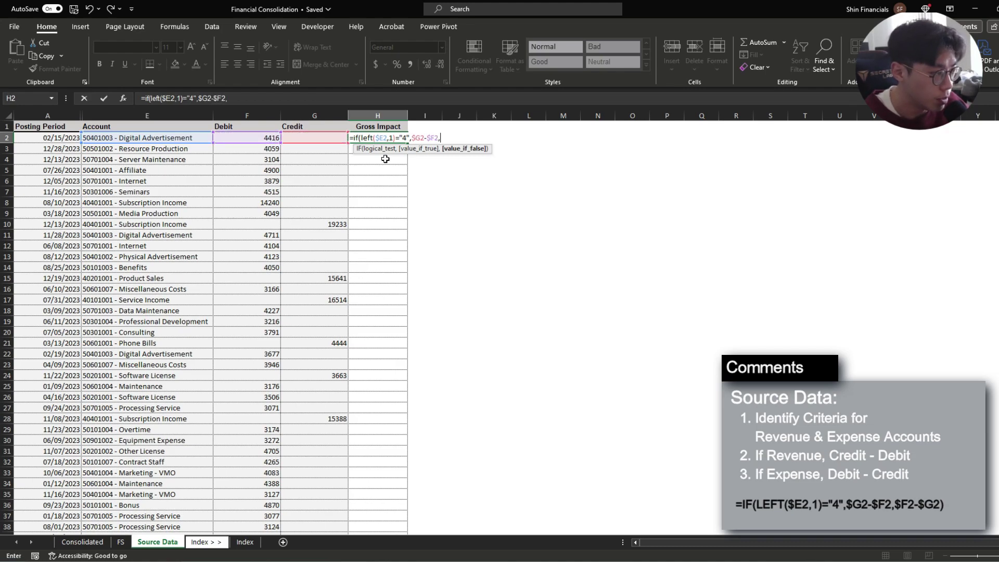
Set the value-if-false argument to Debit minus Credit, $F2-$G2, and complete the Gross Impact formula in H2.
key(Left)
key(Left)
key(F4)
key(F4)
key(F4)
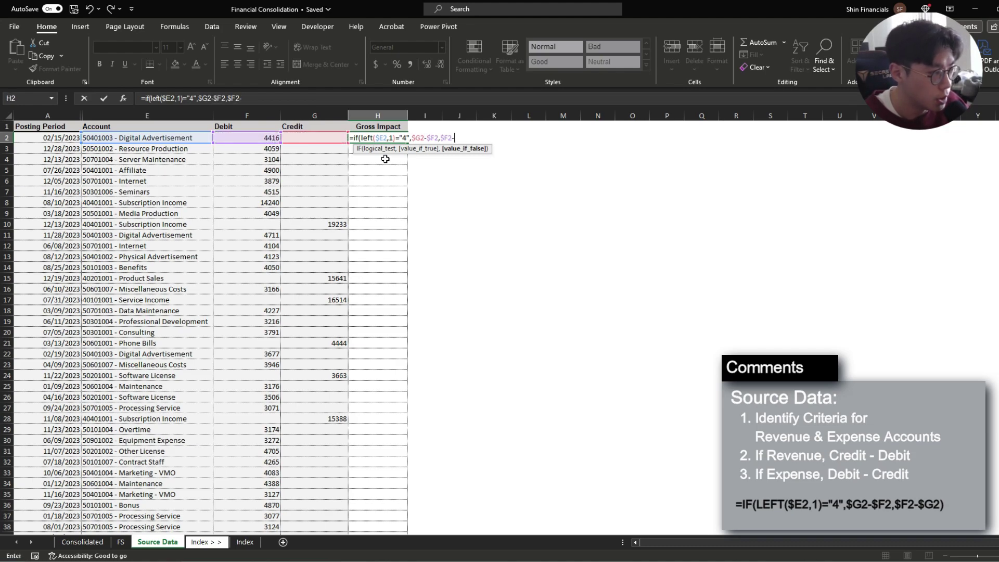
text(-)
key(Left)
key(F4)
key(F4)
key(F4)
text())
key(ctrl+Return)
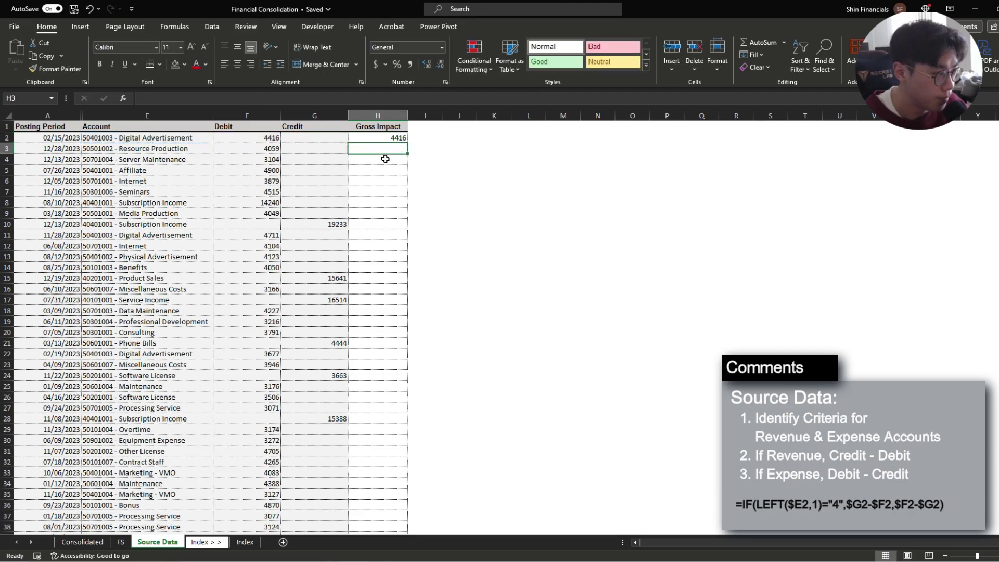
Copy the H2 Gross Impact formula down the column to the last transaction row and check it against the accounts.
key(ctrl+c)
key(ctrl+shift+Down)
key(ctrl+v)
key(shift+BackSpace)
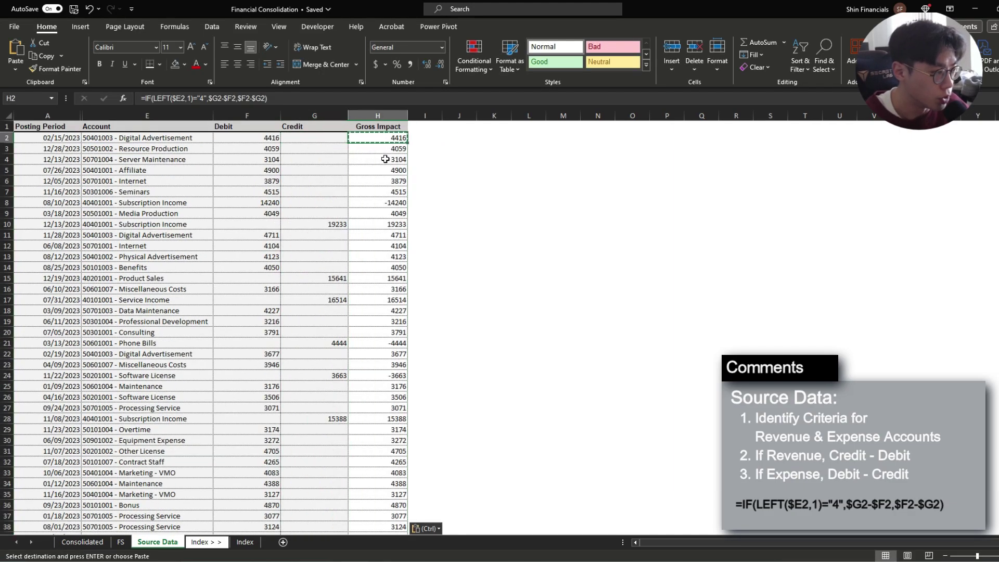
key(ctrl+shift+Down)
key(ctrl+Up)
key(Escape)
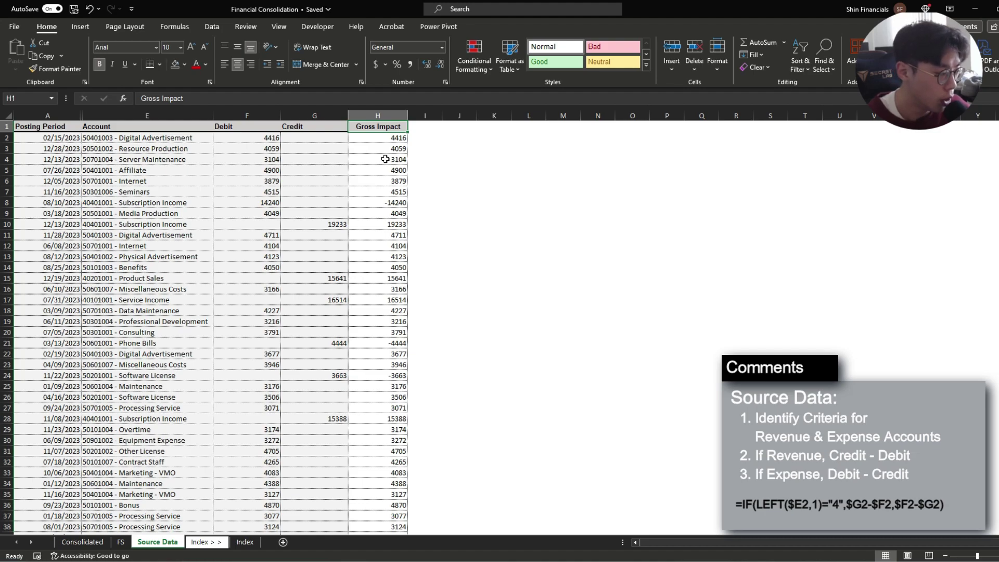
click(386, 137)
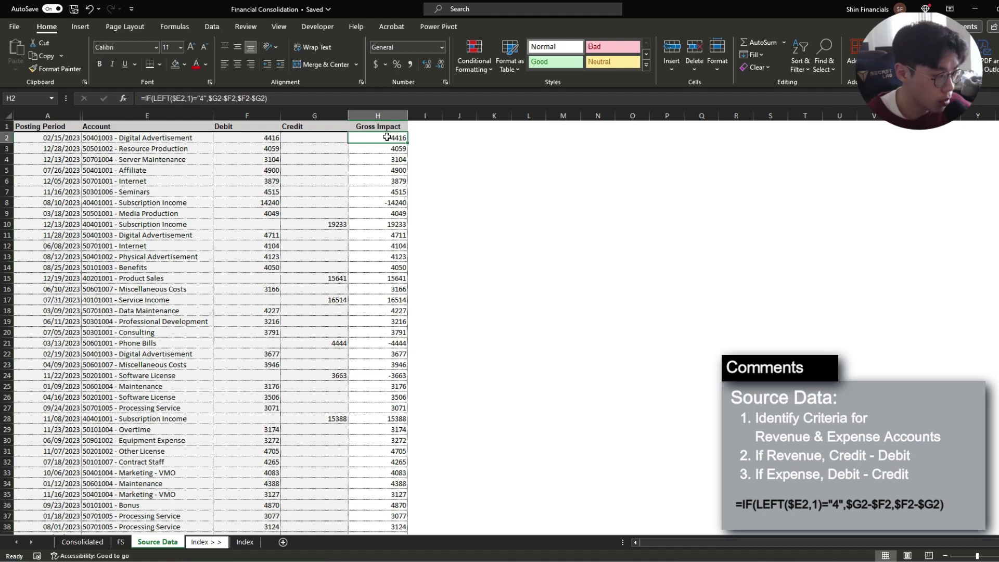
drag(177, 138, 156, 214)
Review the Consolidated sheet's income statement lines and the Roll up Information notes on the Index sheet.
click(94, 542)
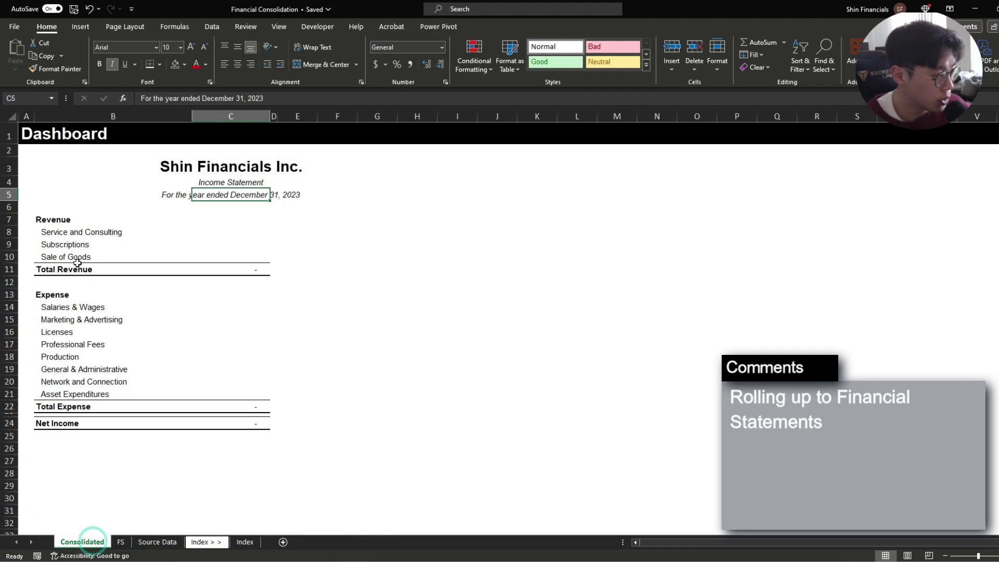
drag(78, 232, 78, 385)
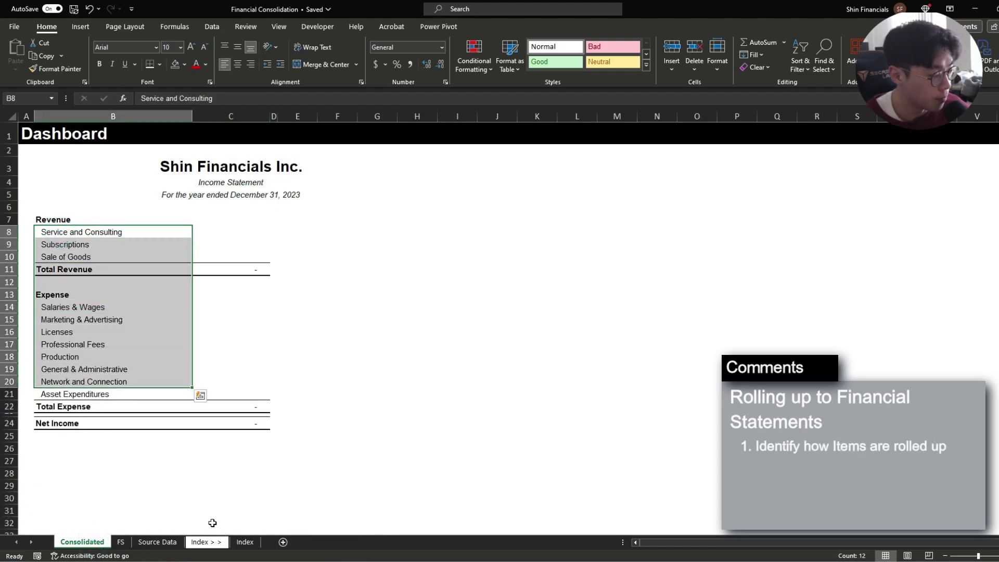
click(245, 542)
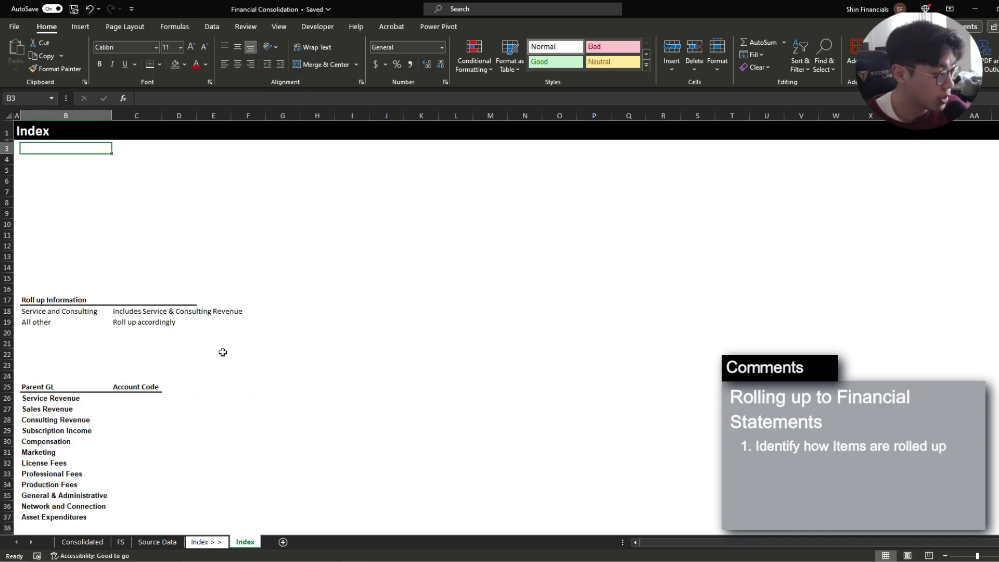
drag(46, 296, 141, 319)
click(142, 319)
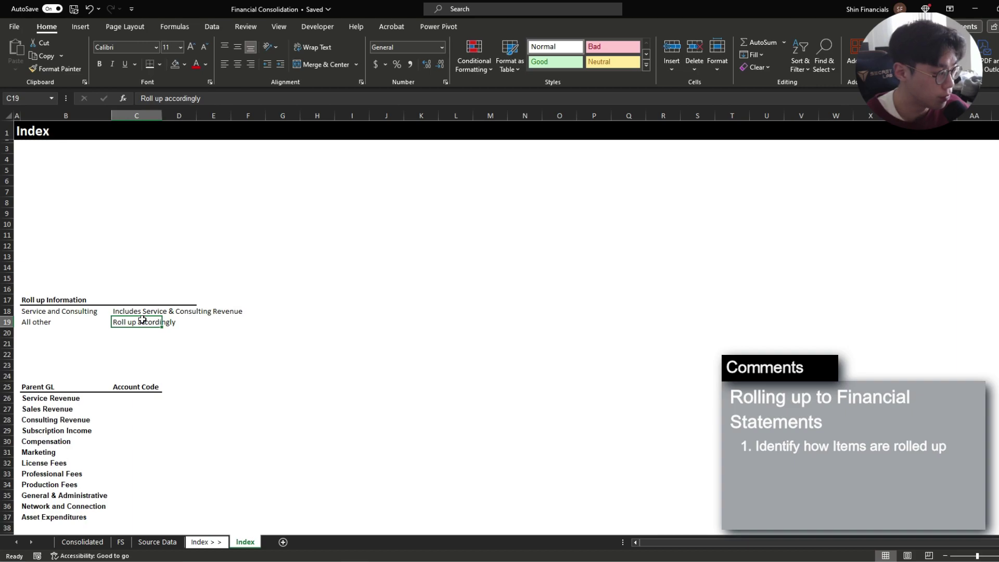
click(57, 311)
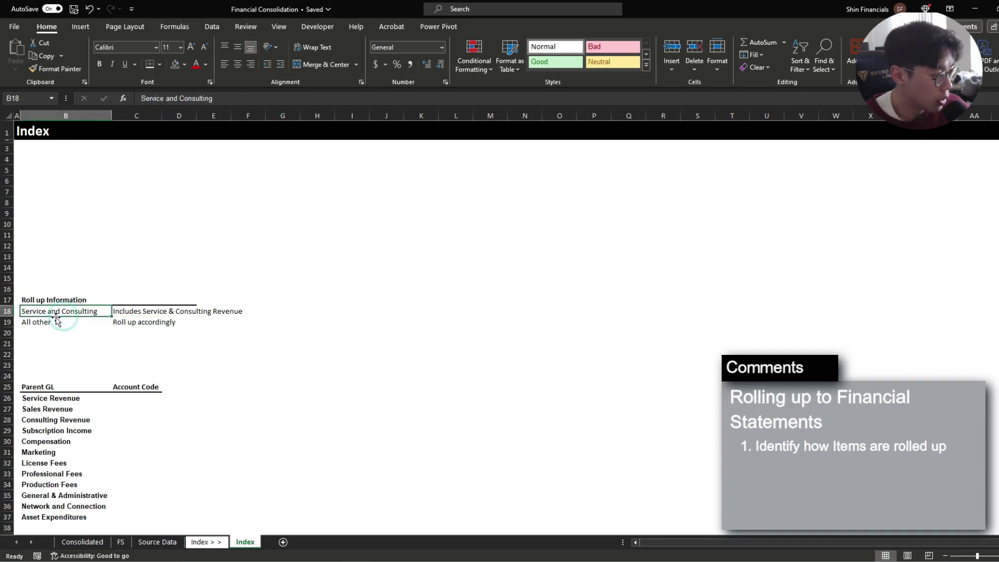
Compare Service Revenue and Consulting Revenue on the FS sheet with the Service and Consulting line on the Consolidated sheet.
click(121, 543)
scroll(129, 187, up, 3)
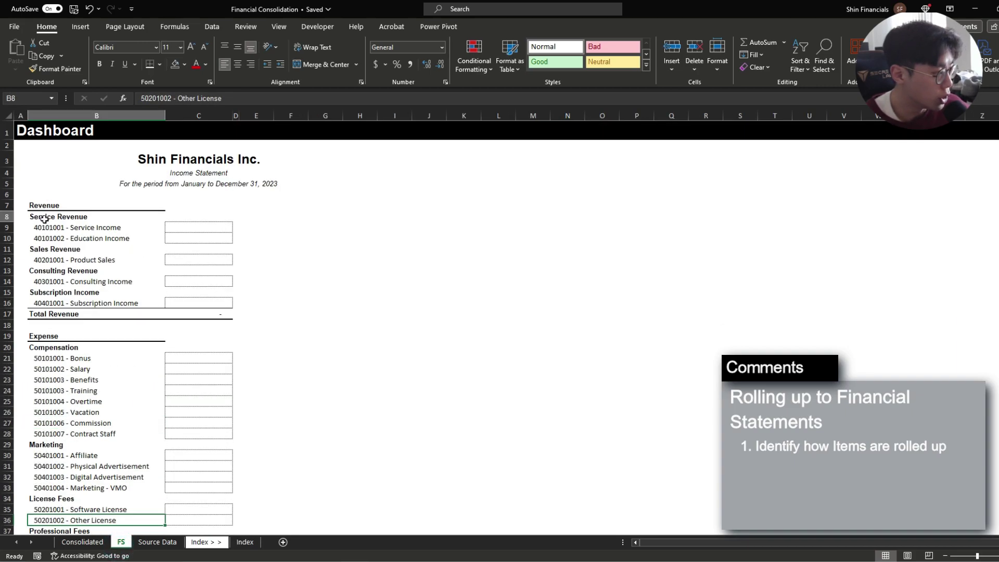
click(43, 217)
ctrl+click(84, 271)
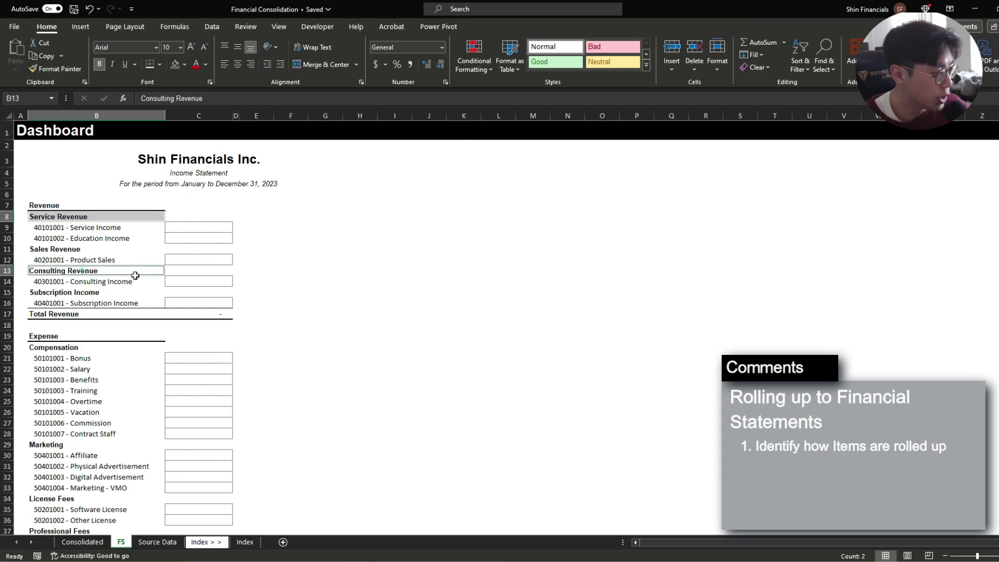
click(82, 542)
drag(62, 231, 205, 231)
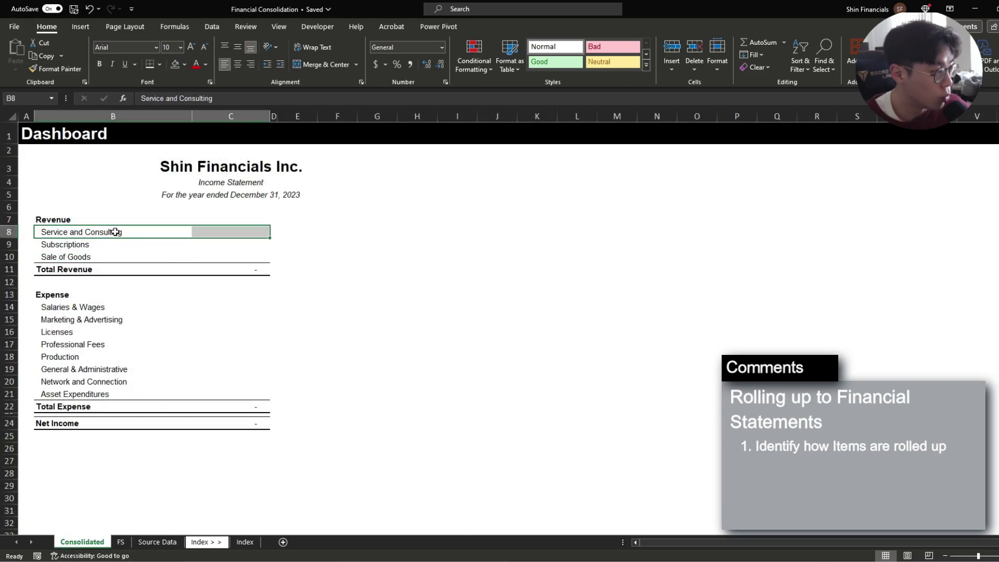
Check the "All other" roll-up rule on the Index sheet against the Subscriptions line and the expense lines on Consolidated.
click(96, 245)
click(245, 542)
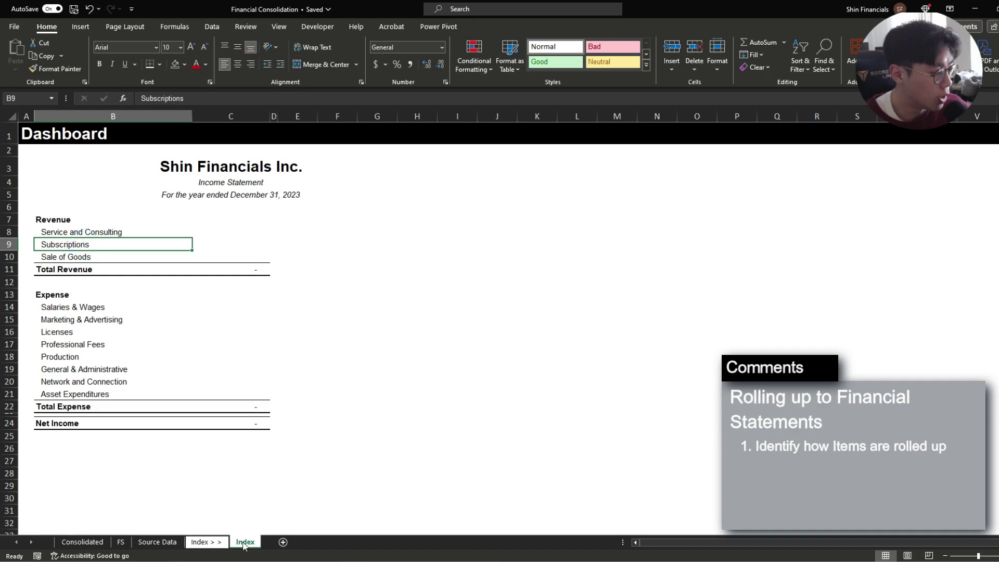
drag(58, 321, 129, 319)
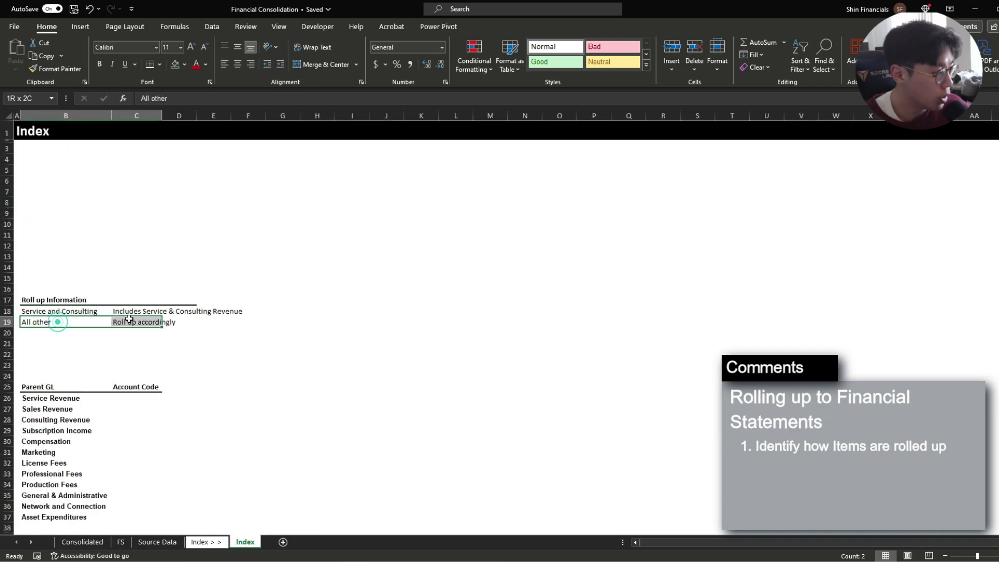
click(82, 541)
drag(70, 308, 73, 393)
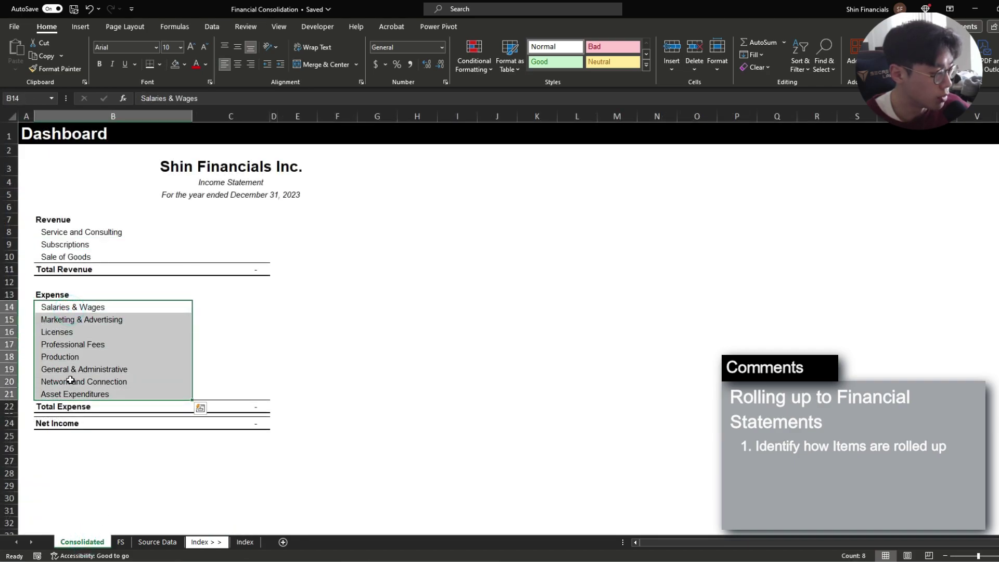
Examine the FS sheet's detailed account layout and the amount cell beside the Service Revenue heading.
key(ctrl+Page_Down)
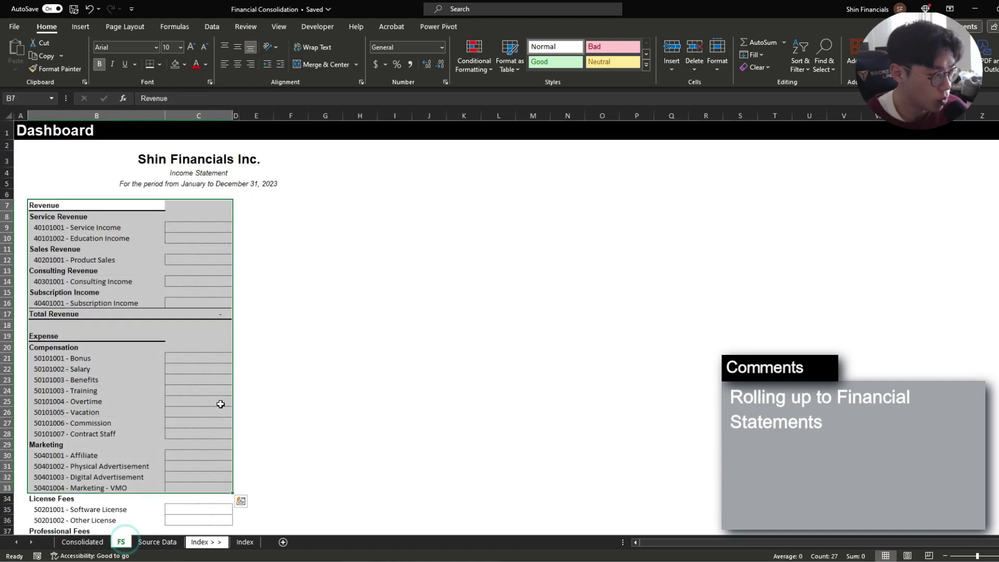
click(224, 380)
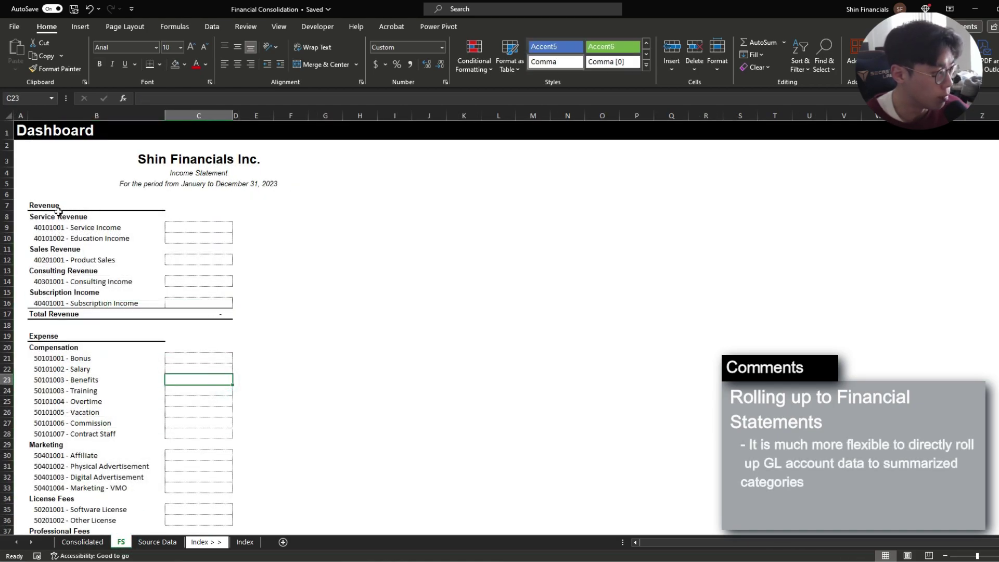
drag(51, 214, 223, 217)
click(213, 216)
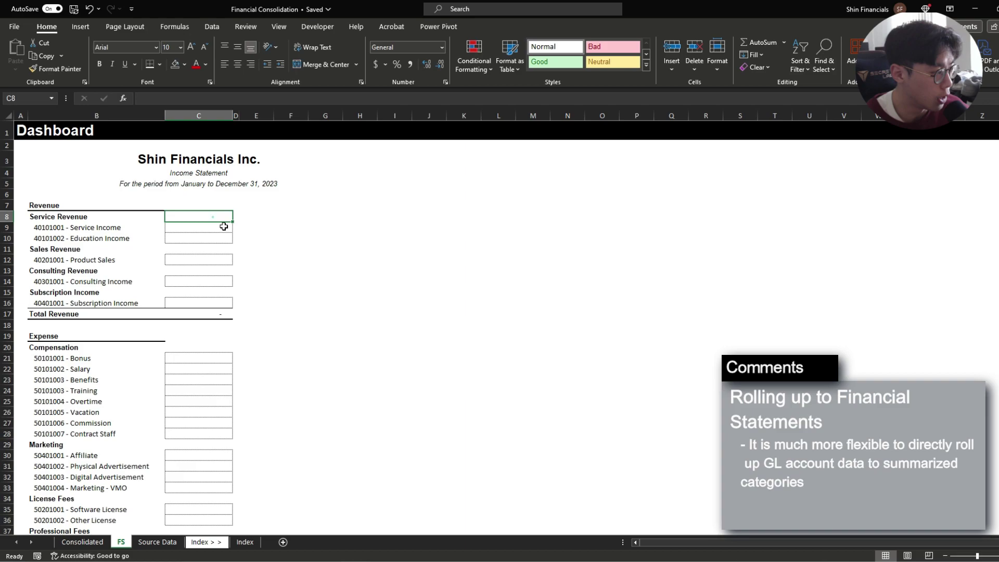
Compare the summarized expense lines on the Consolidated sheet with the GL account entries on the Source Data sheet.
click(211, 249)
click(91, 543)
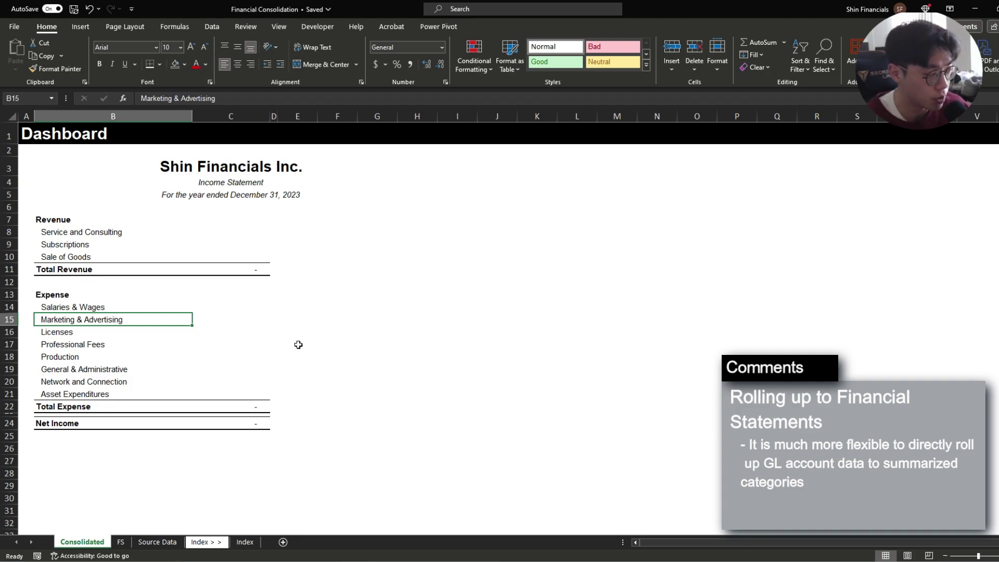
click(127, 343)
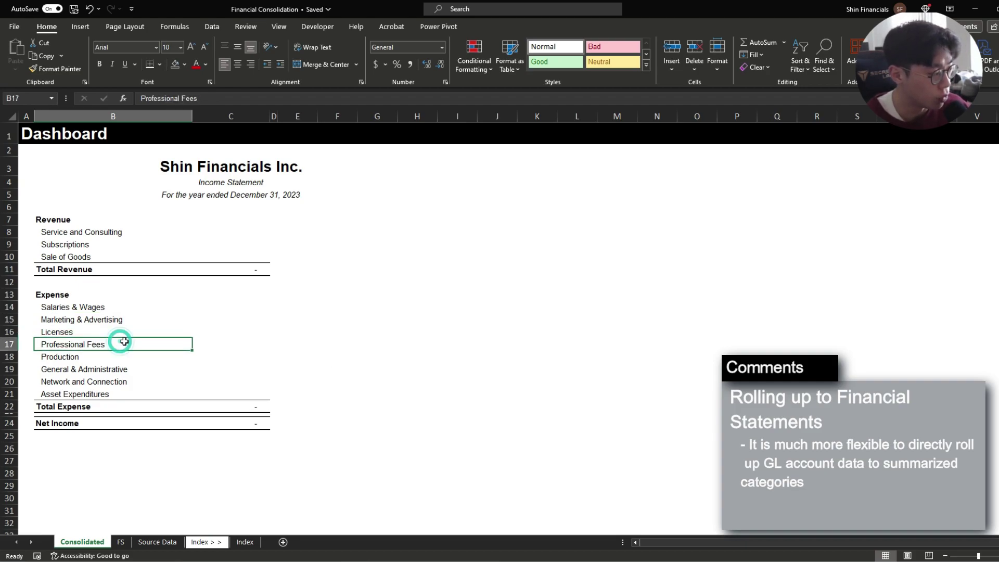
click(94, 316)
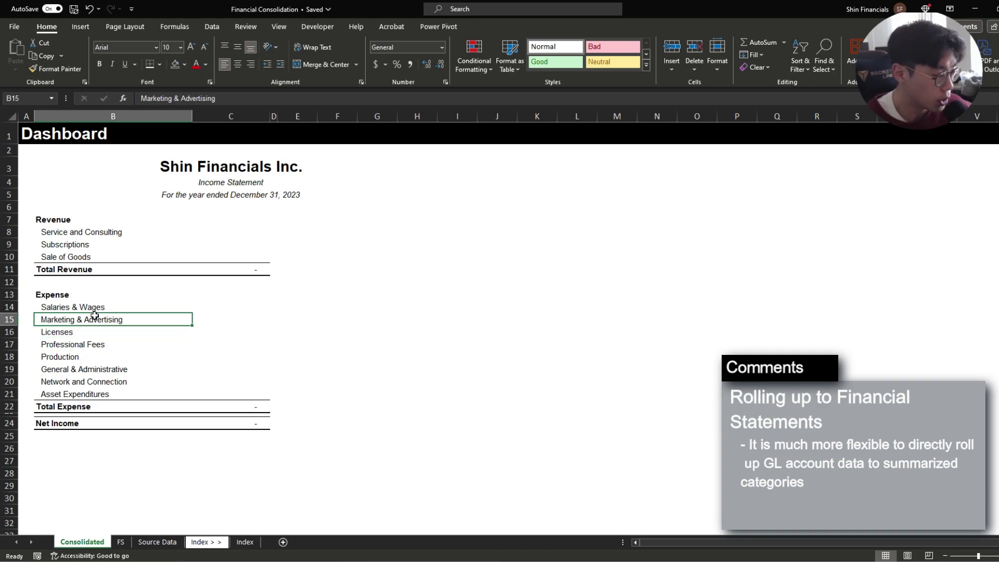
click(157, 542)
click(128, 235)
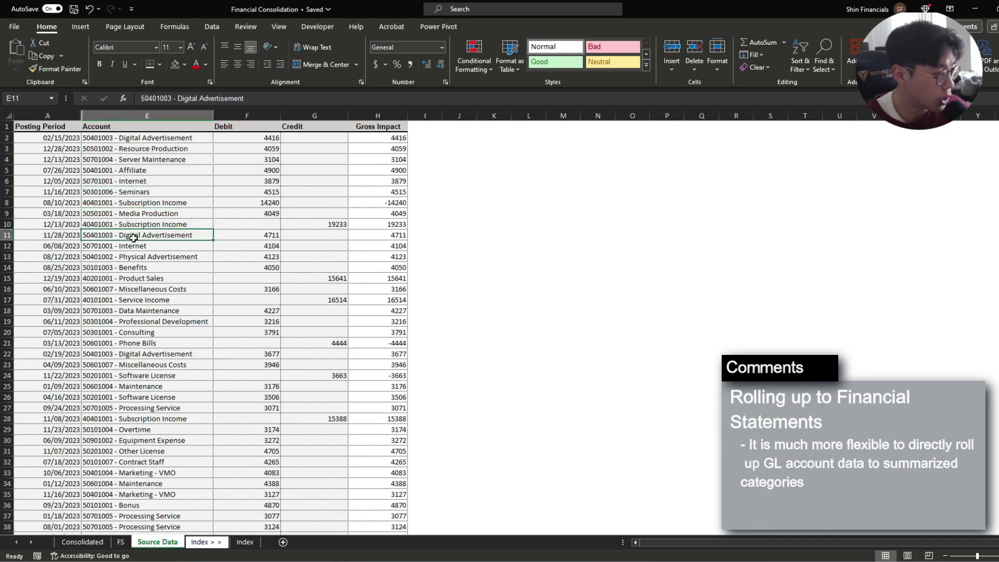
click(141, 289)
click(140, 332)
click(140, 375)
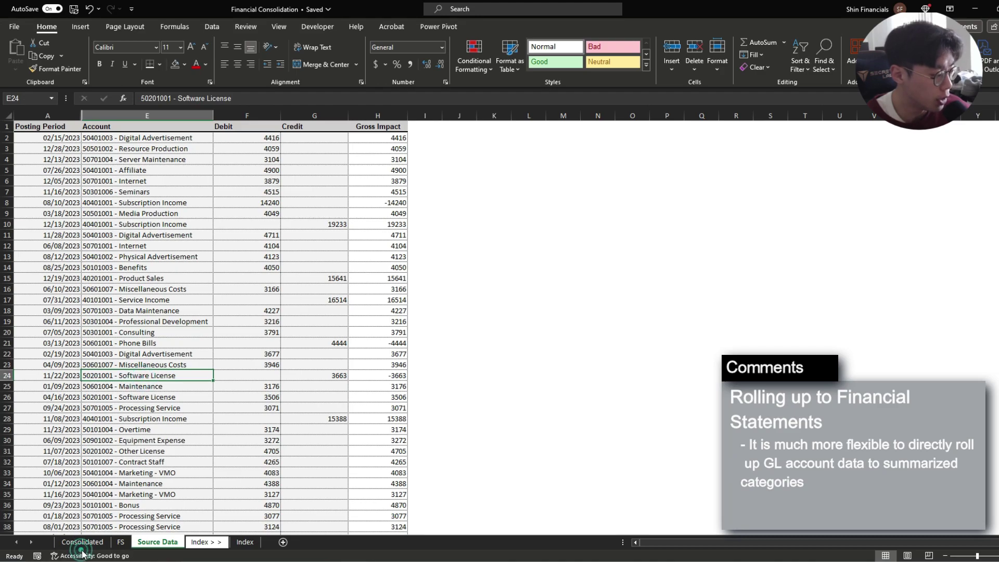
Review the Consolidated sheet's revenue and expense lines against the Parent GL and Account Code table on the Index sheet.
click(82, 541)
click(78, 232)
key(ctrl+shift+Down)
key(ctrl+shift+Down)
key(ctrl+shift+Down)
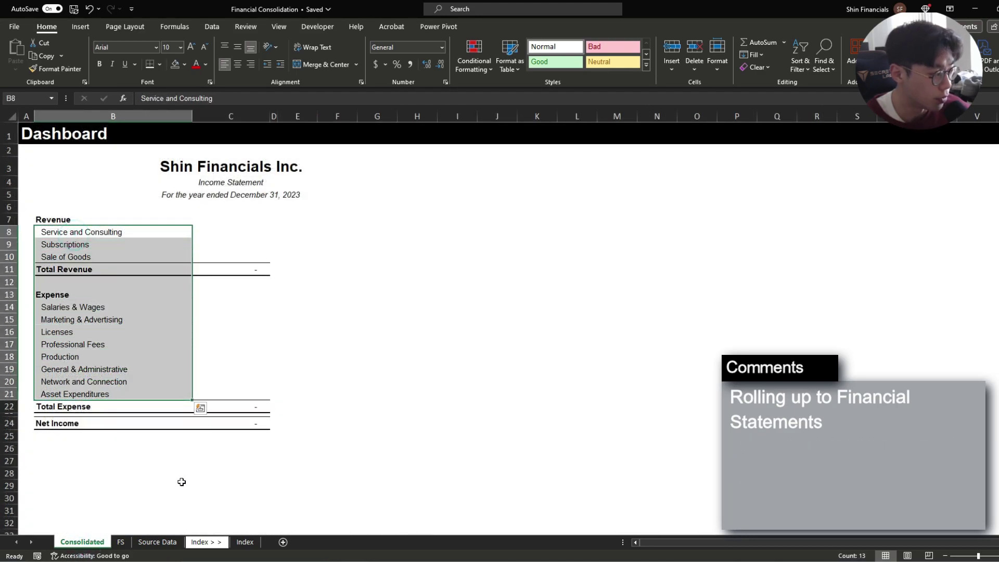
click(245, 541)
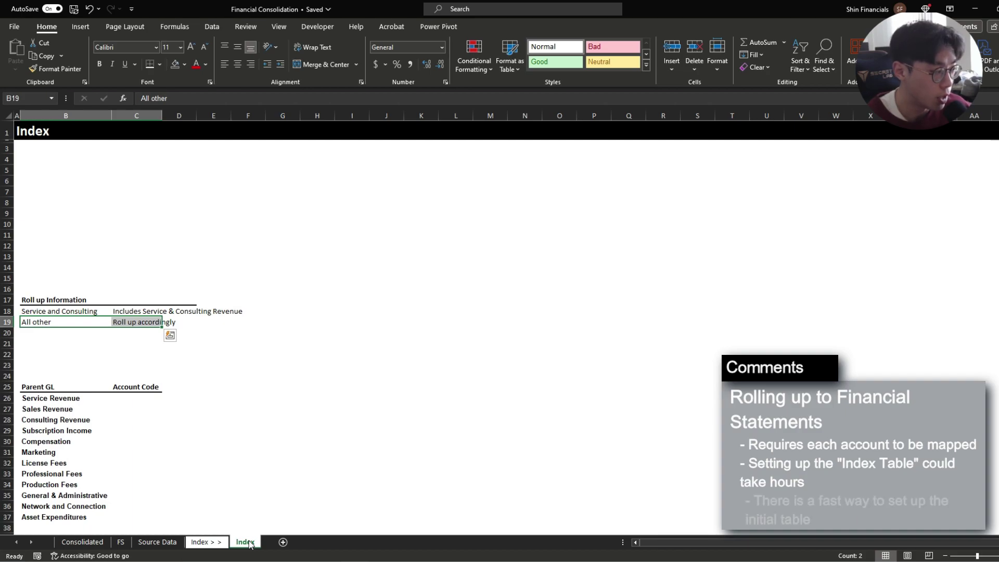
key(Down)
key(Down)
scroll(237, 379, down, 2)
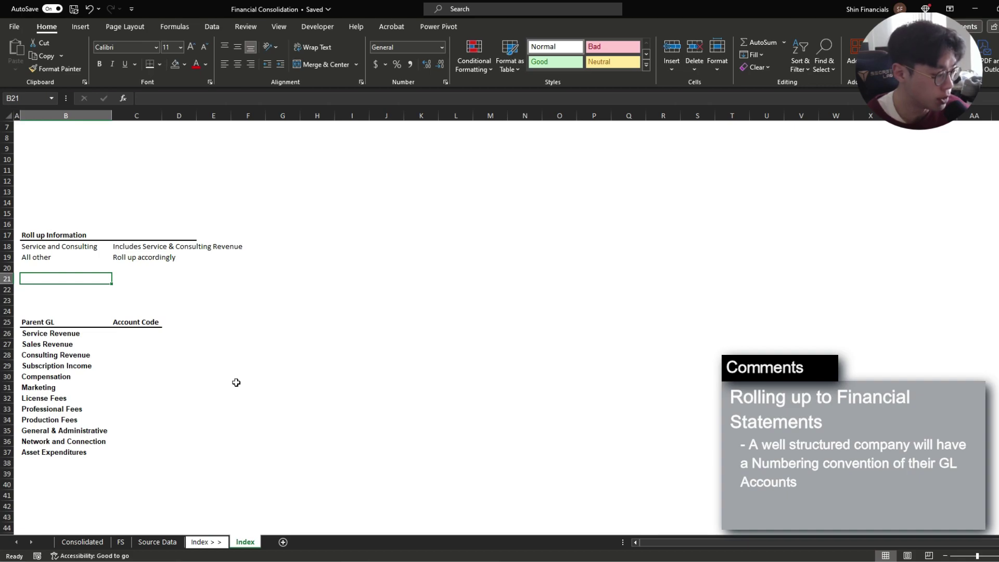
Examine the GL numbering convention on the FS sheet, comparing the revenue account codes with the Compensation expense codes.
click(120, 542)
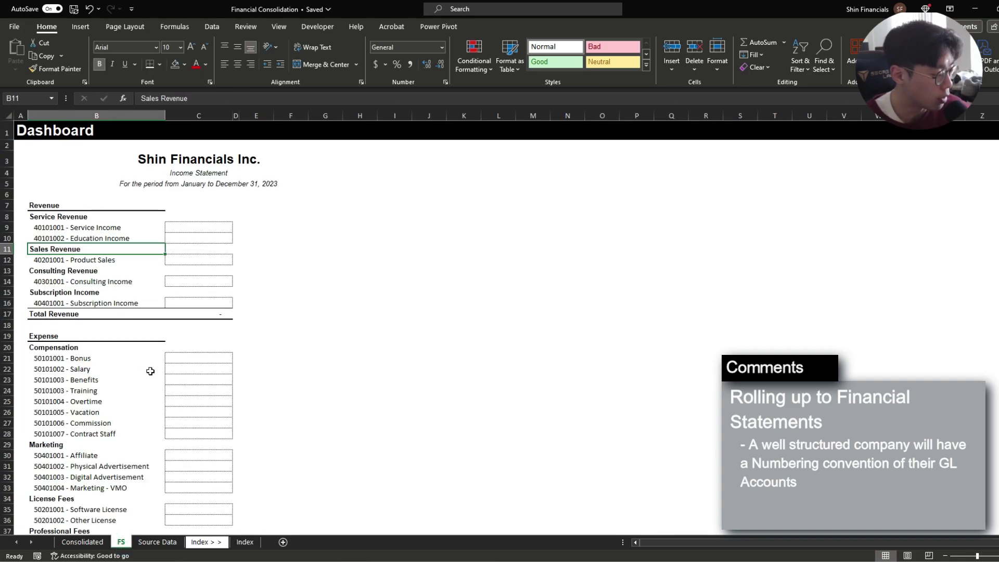
click(136, 366)
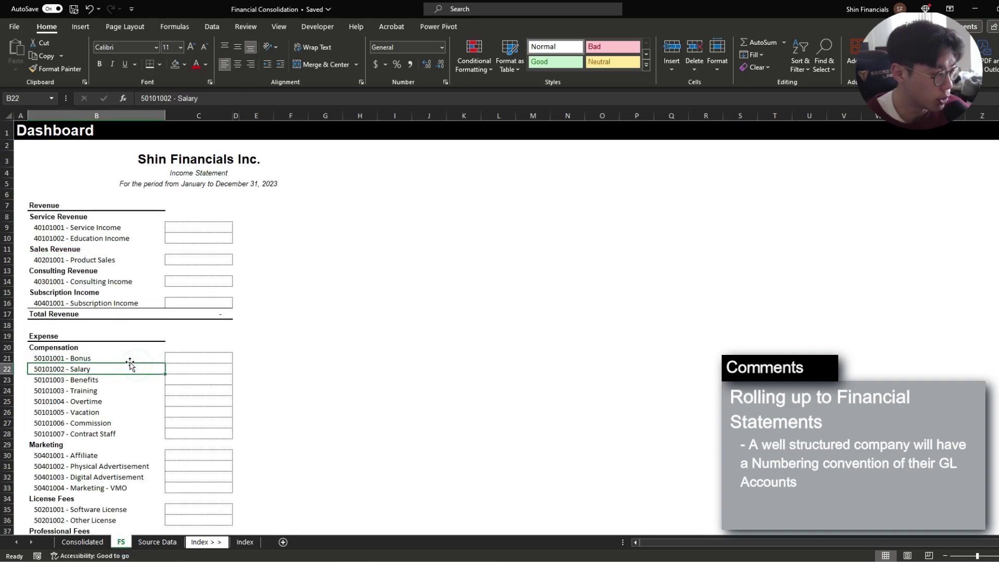
click(54, 226)
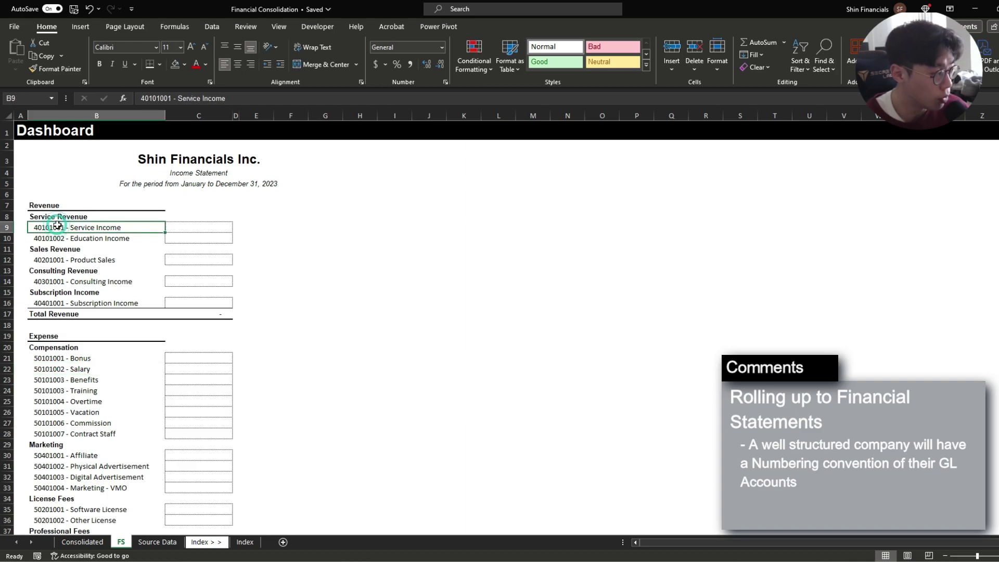
click(82, 359)
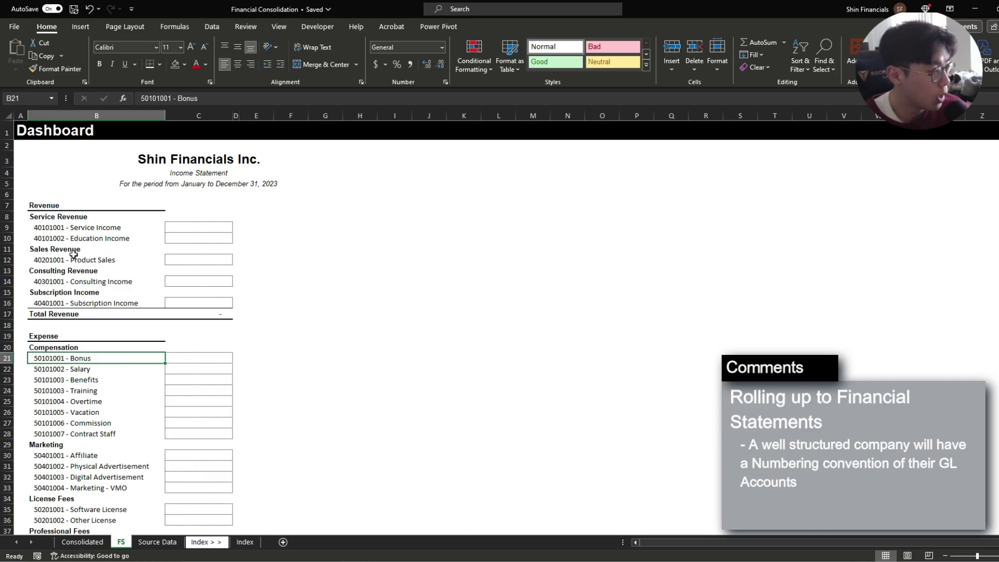
click(50, 226)
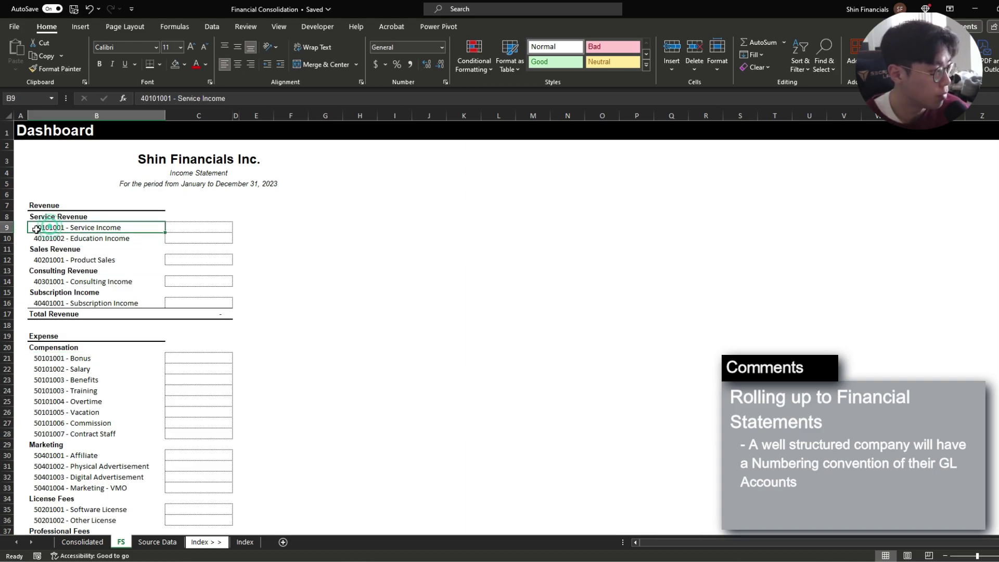
scroll(98, 227, up, 1)
scroll(98, 226, up, 1)
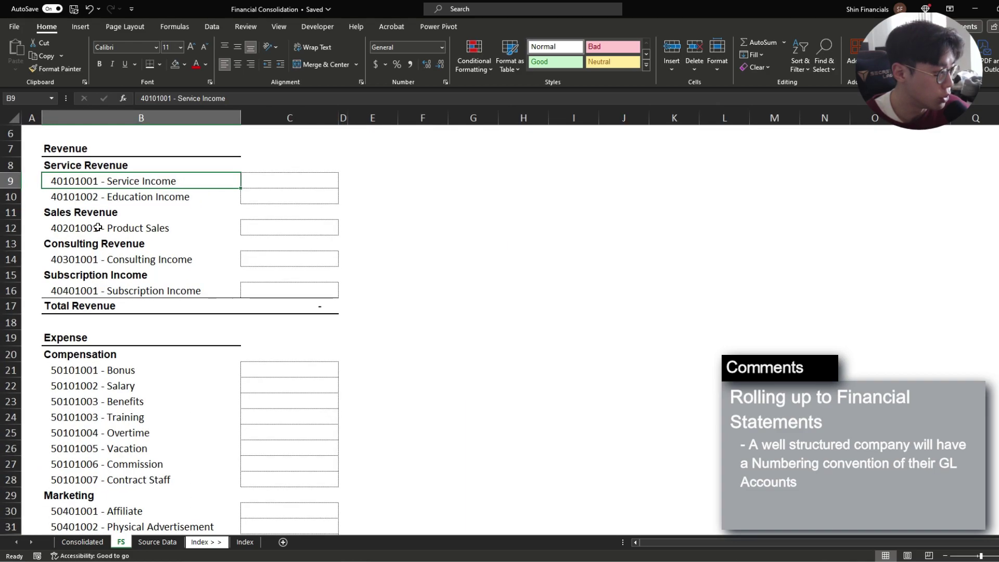
scroll(100, 229, up, 2)
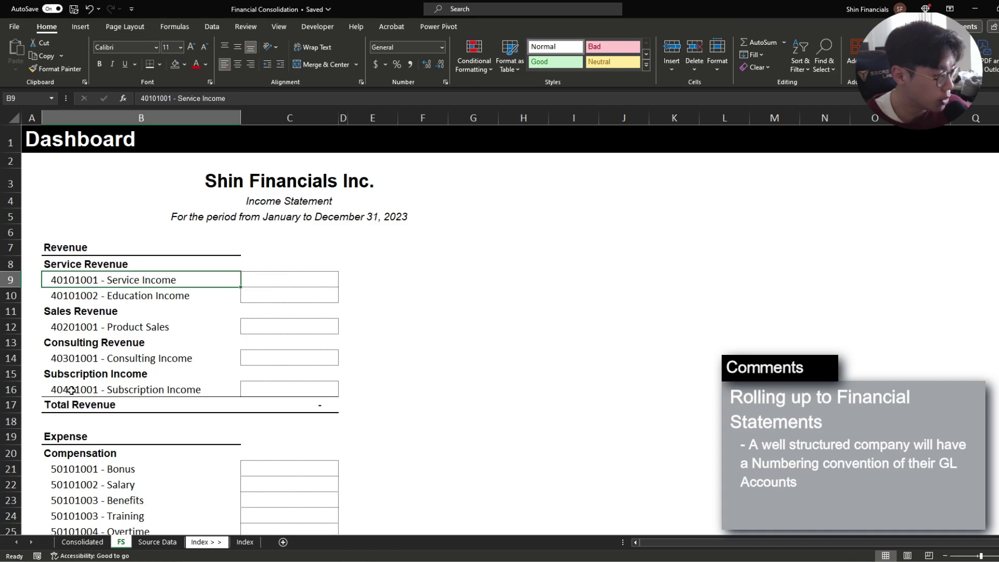
scroll(71, 390, down, 3)
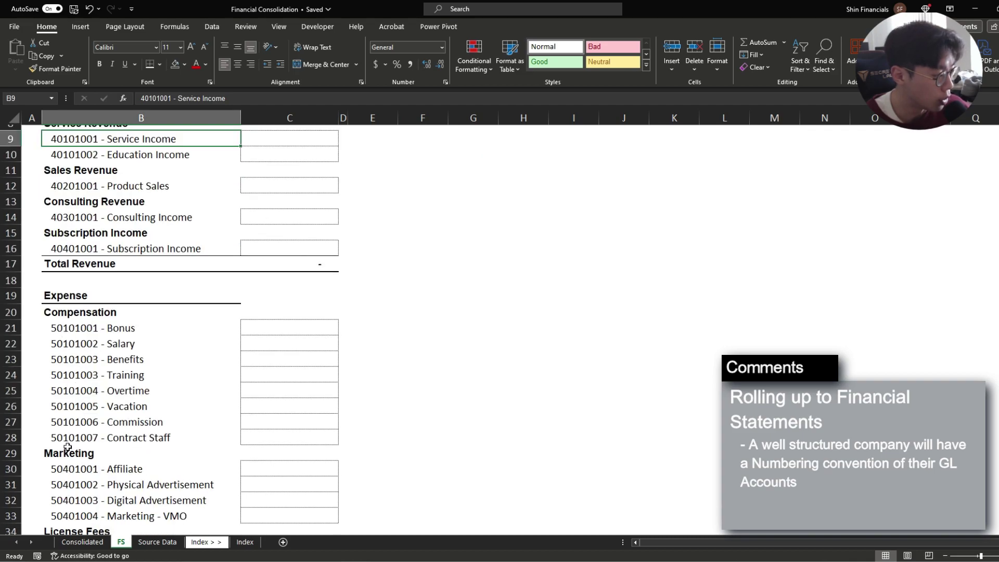
drag(130, 328, 130, 437)
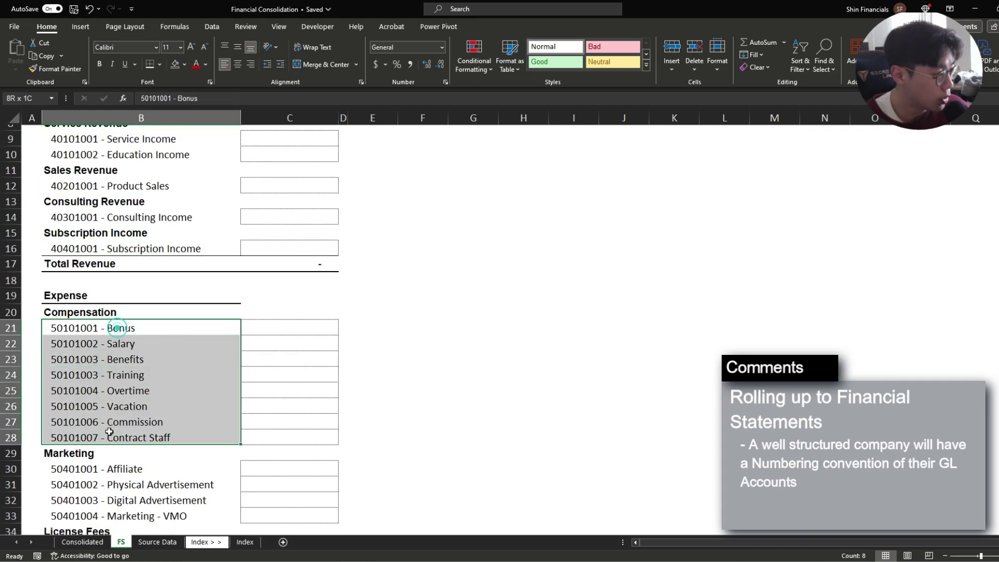
click(97, 328)
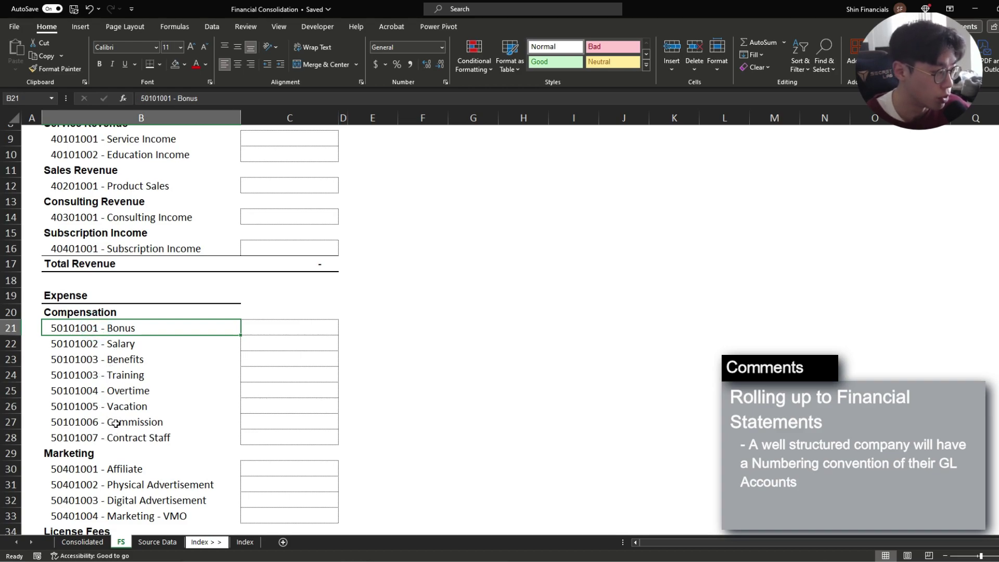
Compare the account code prefixes across the parent categories on the FS sheet, from Service Revenue to Professional Fees.
scroll(125, 413, up, 2)
click(74, 233)
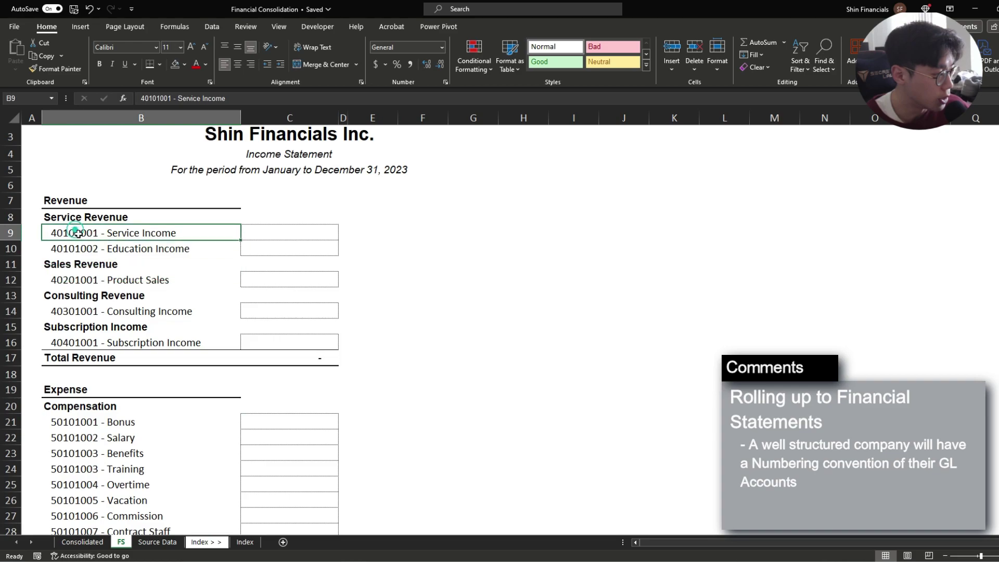
click(77, 279)
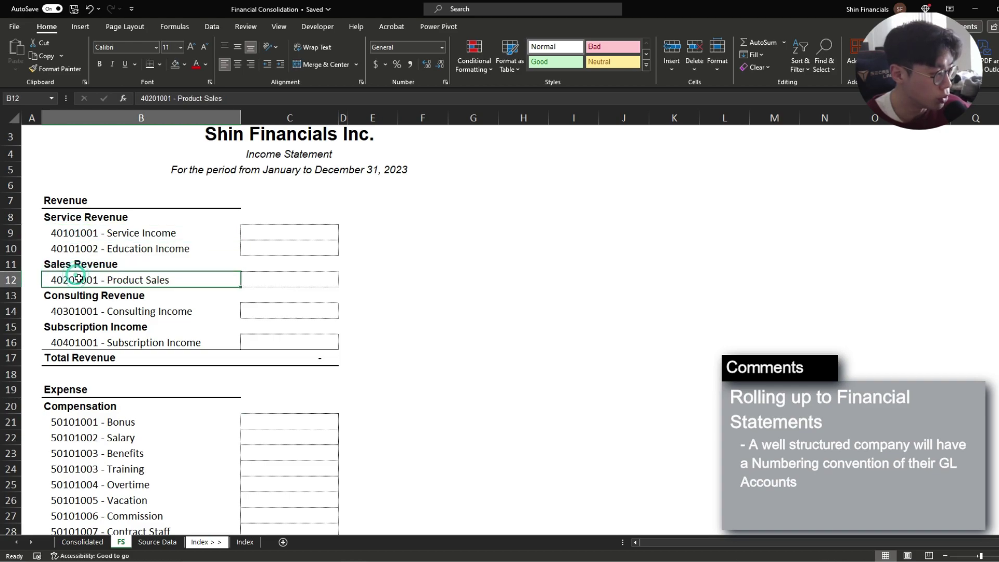
click(78, 311)
scroll(101, 314, down, 7)
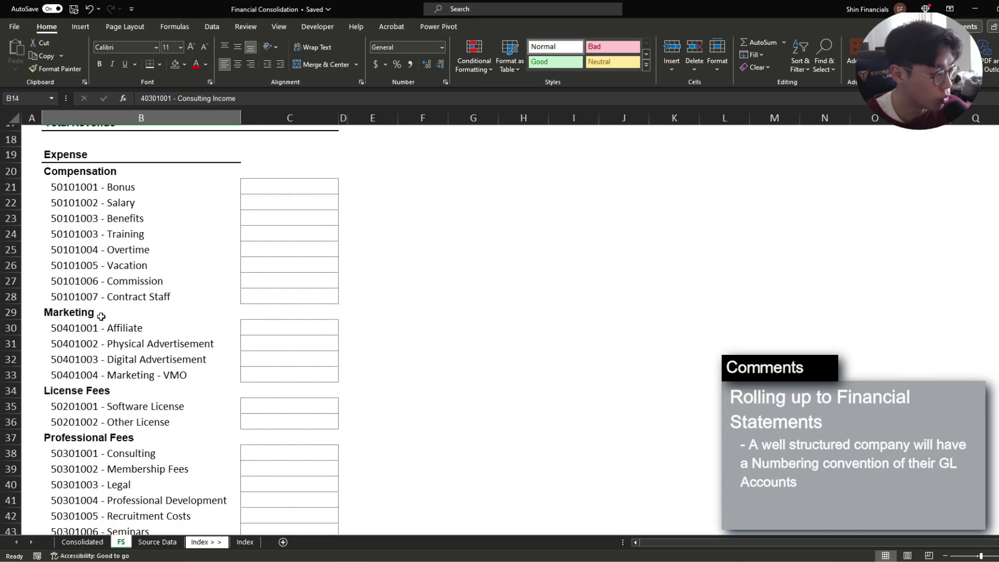
scroll(103, 313, up, 3)
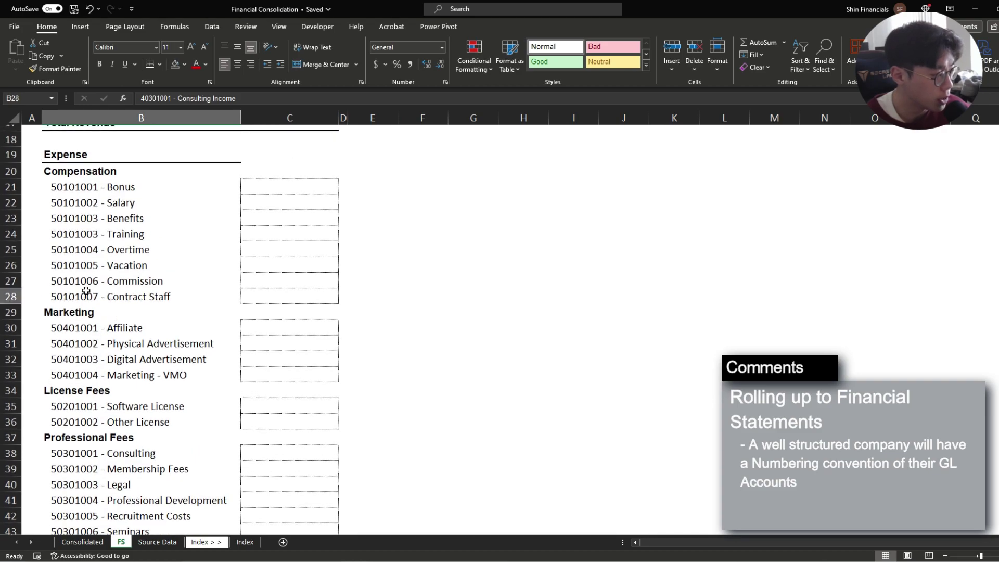
click(81, 297)
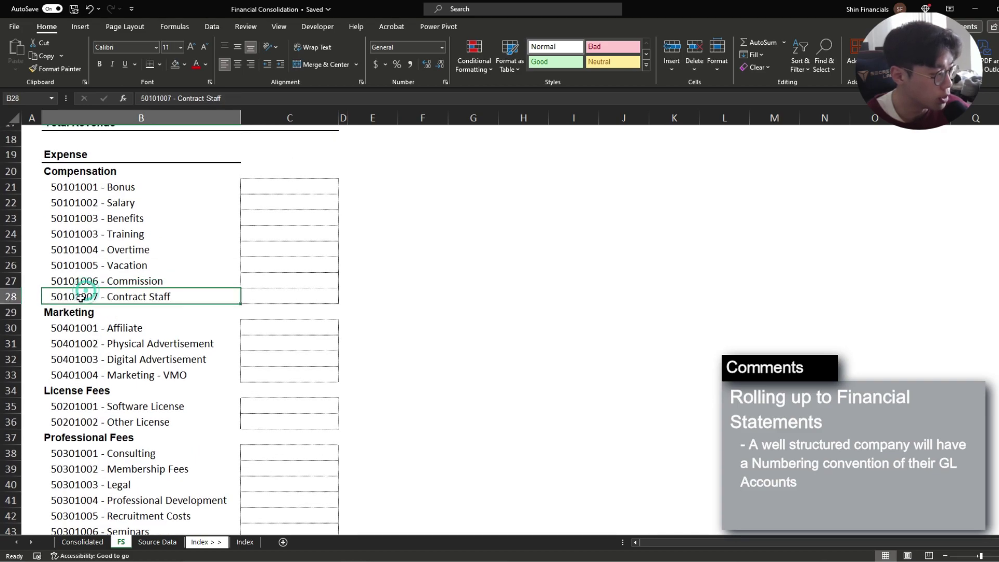
click(66, 325)
click(88, 408)
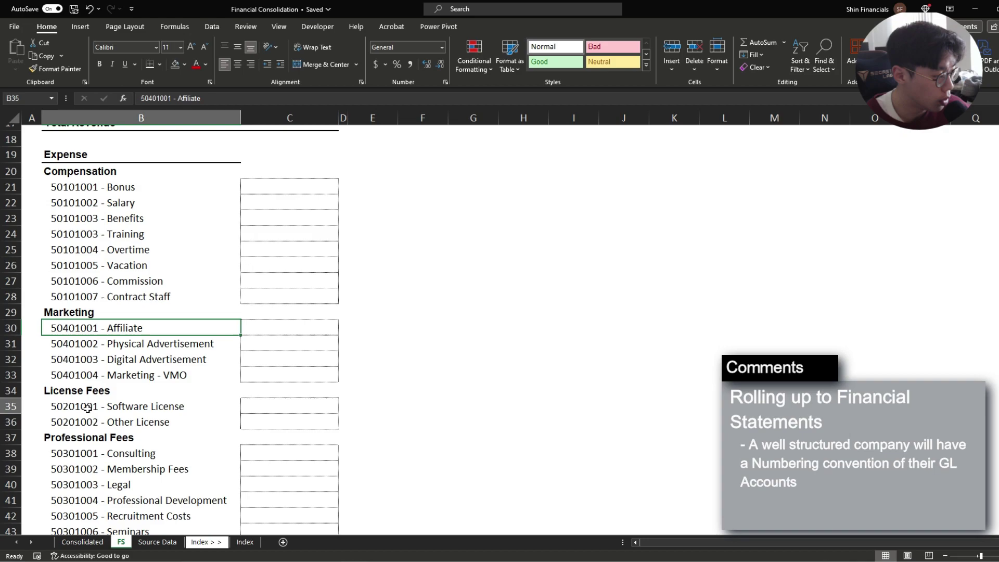
scroll(88, 408, down, 2)
click(94, 374)
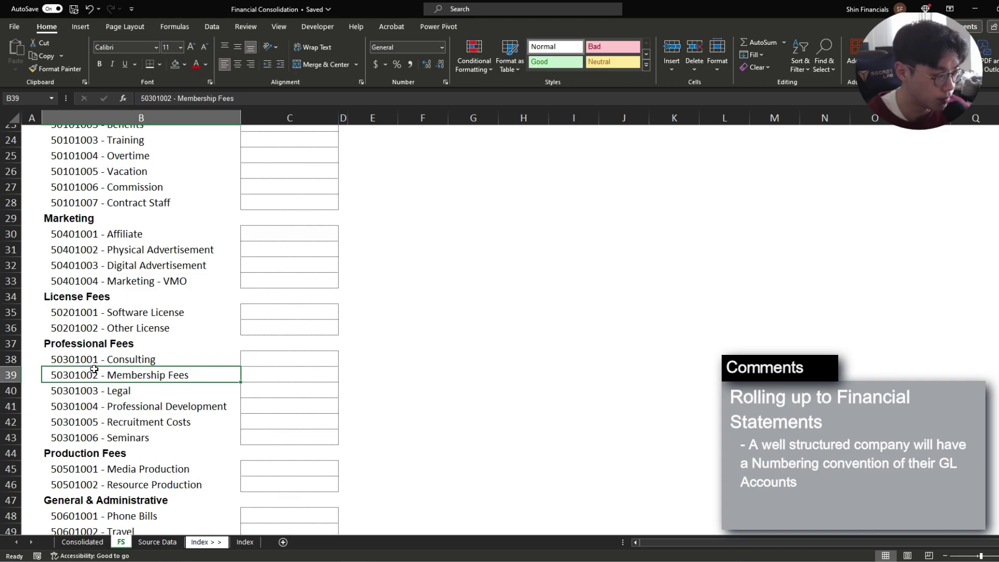
Begin an XLOOKUP formula in the Index sheet's Account Code cell for Service Revenue, with $B26 as the lookup value.
click(245, 541)
click(134, 334)
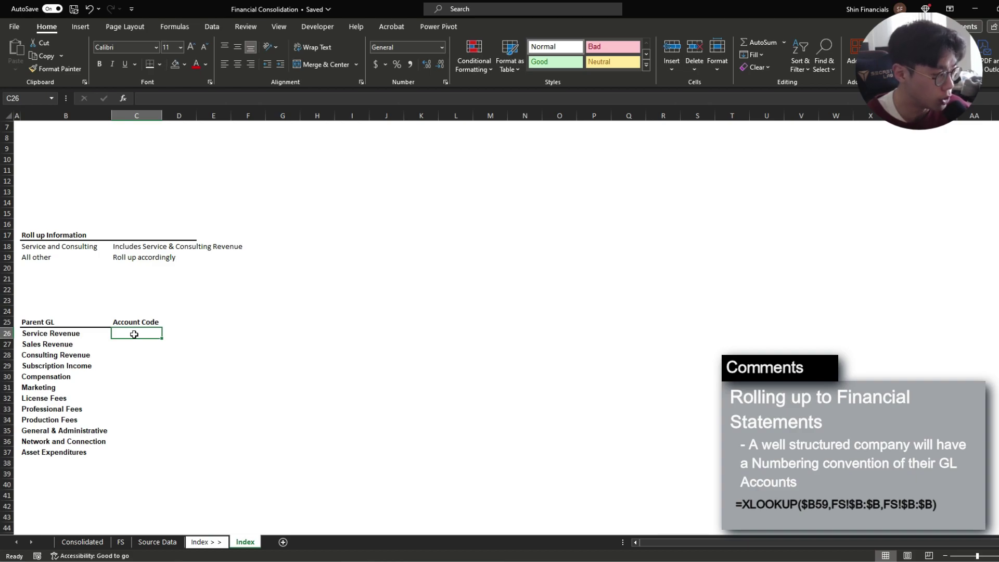
text(=)
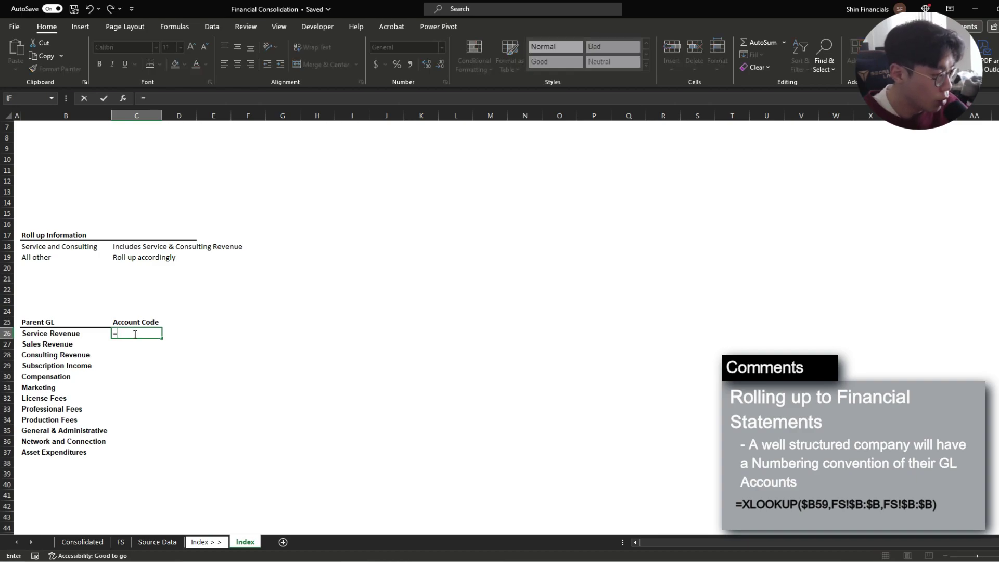
text(xlookup()
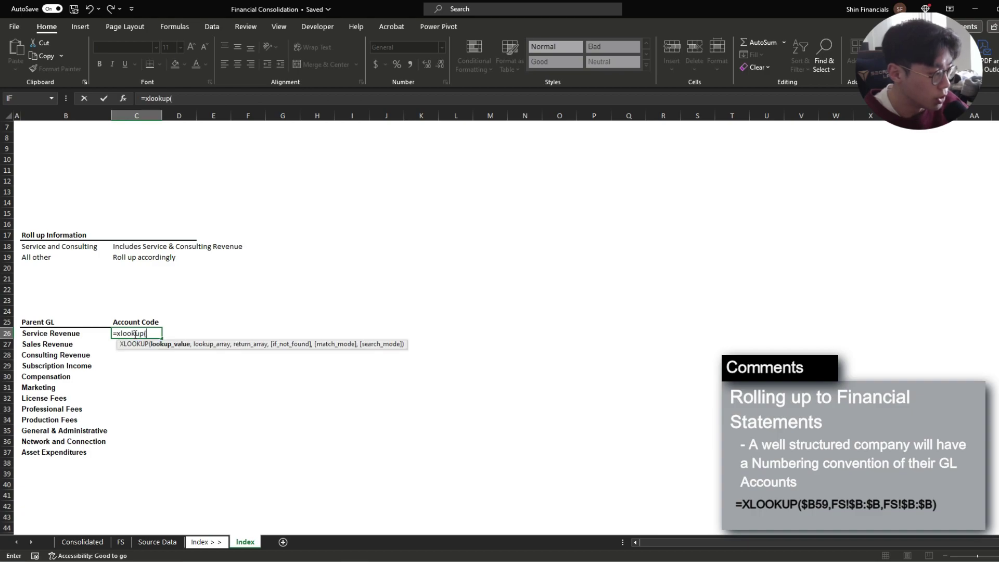
key(Left)
key(F4)
key(F4)
key(F4)
text(,)
Complete the XLOOKUP with FS!$B:$B as both the lookup array and the return array.
key(ctrl+Page_Up)
key(ctrl+Page_Up)
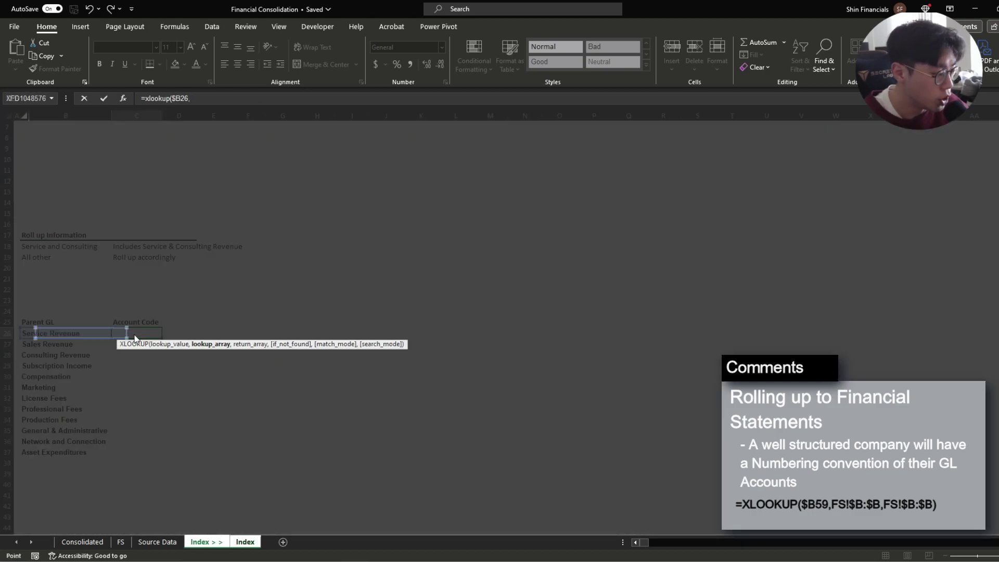
key(ctrl+Page_Up)
scroll(134, 335, up, 8)
key(ctrl+space)
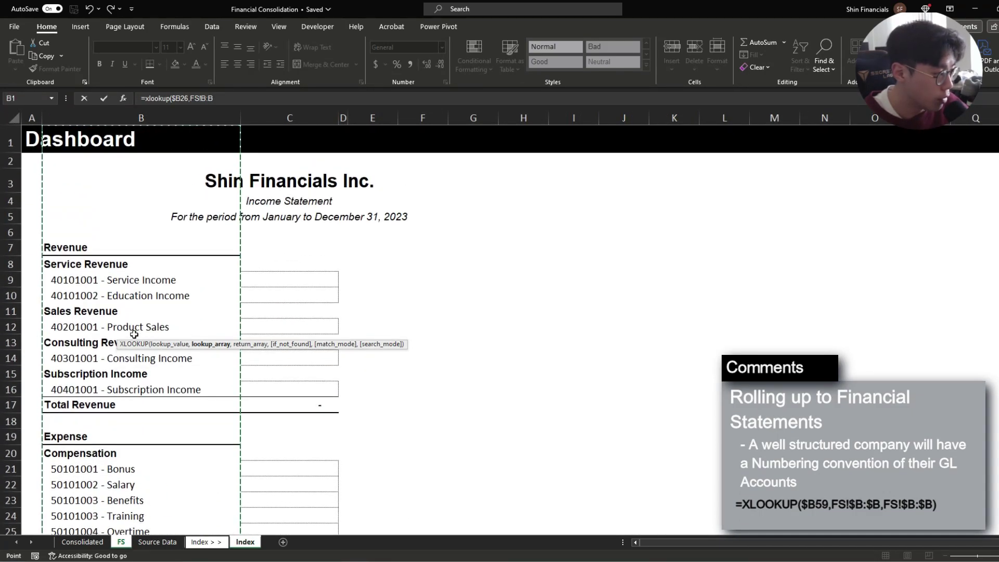
text(,)
key(Left)
key(Right)
key(ctrl+space)
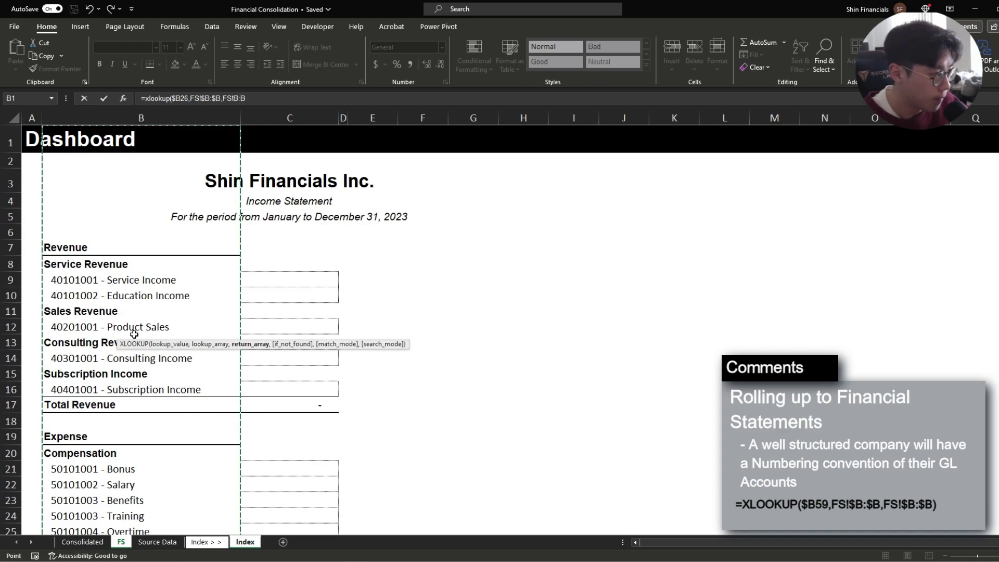
key(F4)
key(Return)
Copy the Service Revenue XLOOKUP formula to the Account Code cells of all parent accounts through Asset Expenditures.
key(Return)
key(Up)
key(ctrl+c)
key(Left)
key(ctrl+Down)
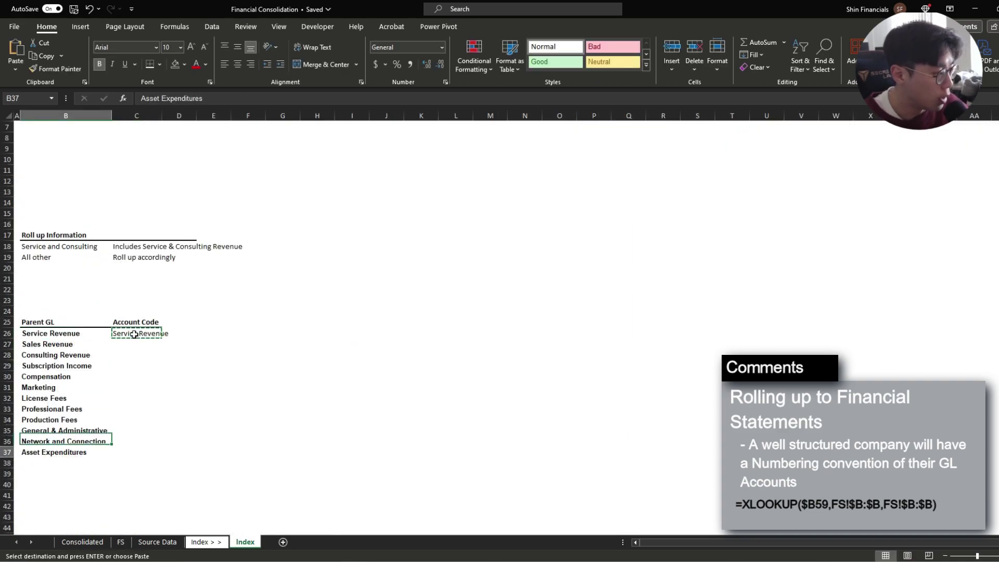
key(Right)
key(ctrl+shift+Up)
key(Return)
key(Up)
key(Down)
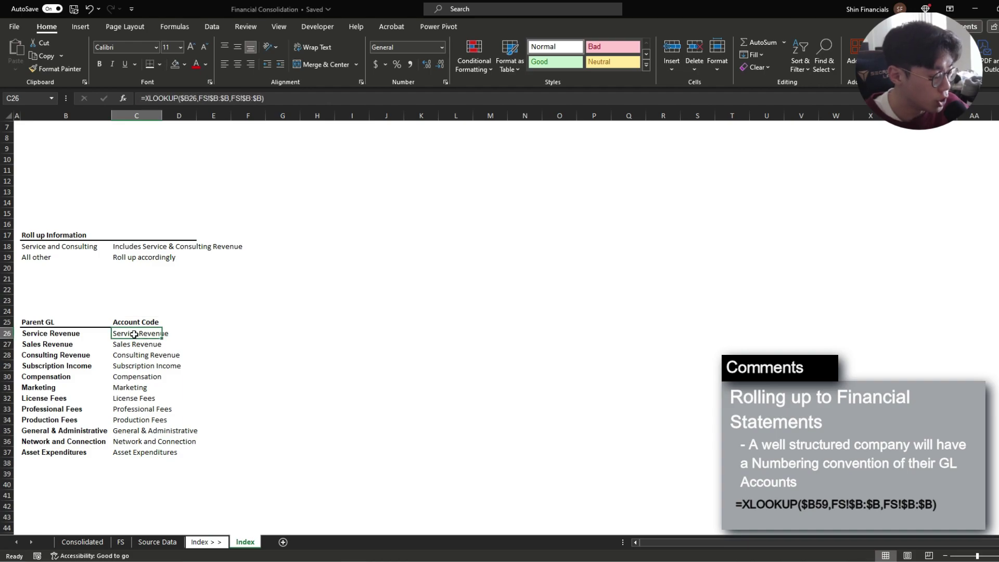
Compare the Service Revenue lookup formula with the FS sheet's parent categories and the account codes listed directly beneath them.
key(F2)
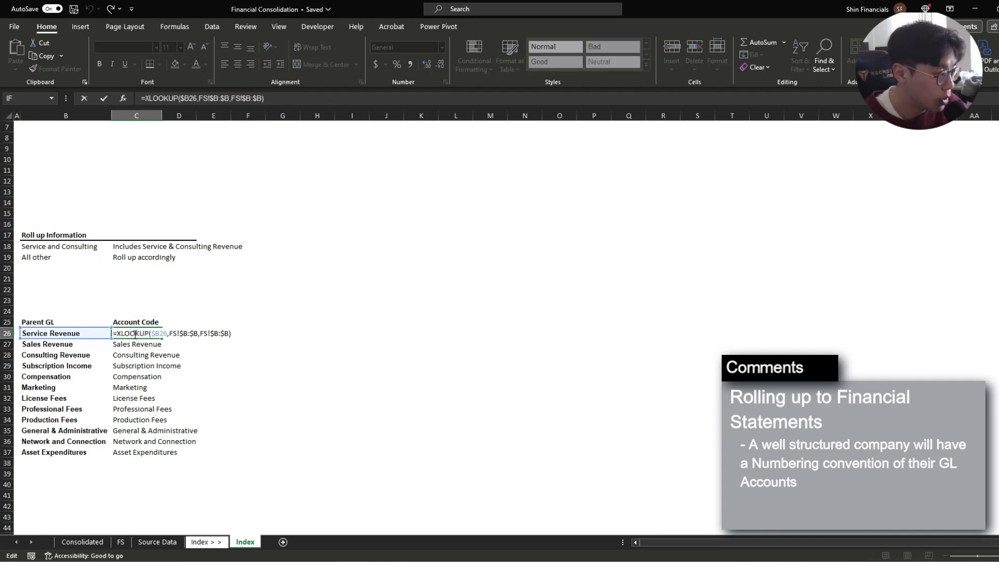
key(Escape)
key(ctrl+Page_Up)
key(ctrl+Page_Up)
key(ctrl+Page_Up)
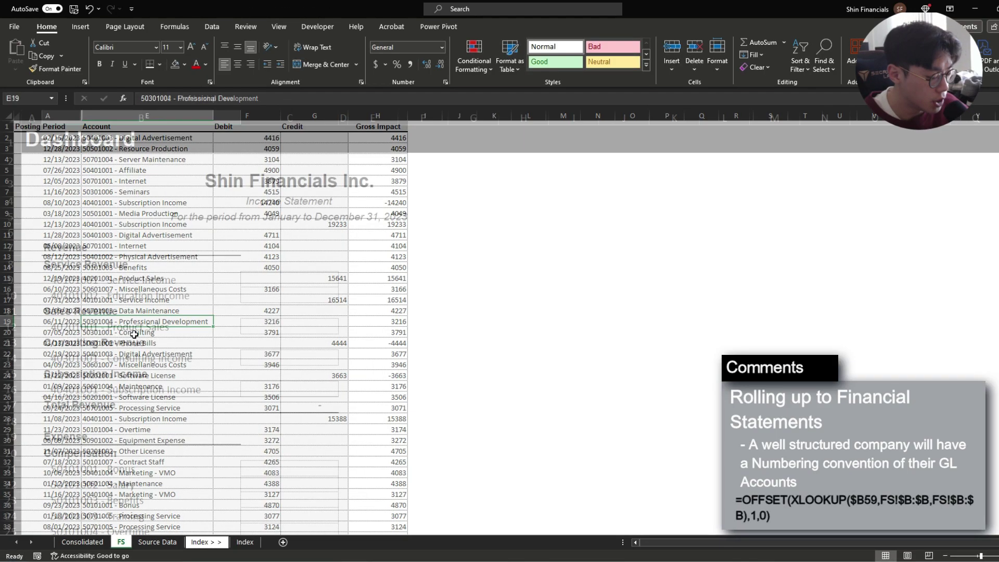
click(124, 285)
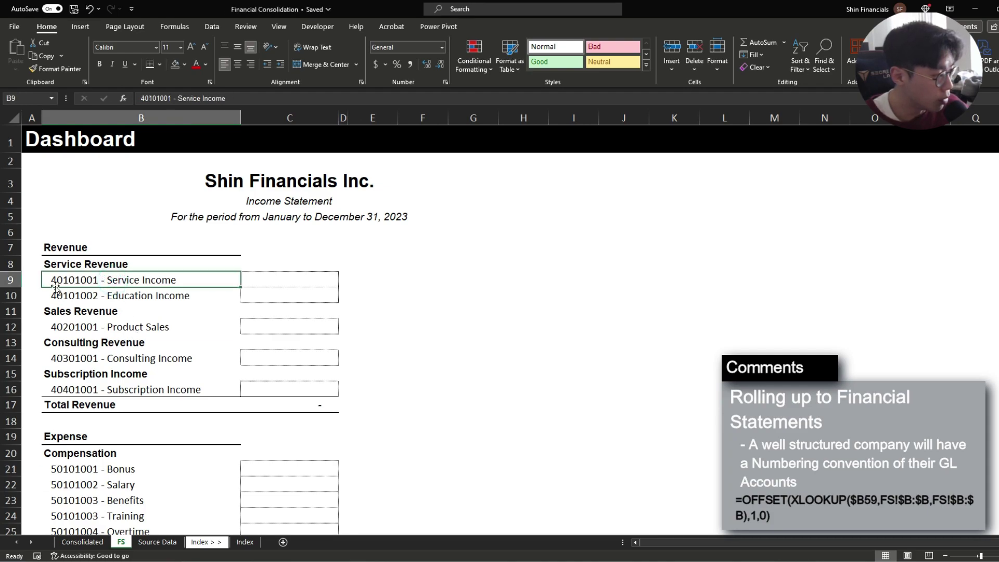
click(82, 265)
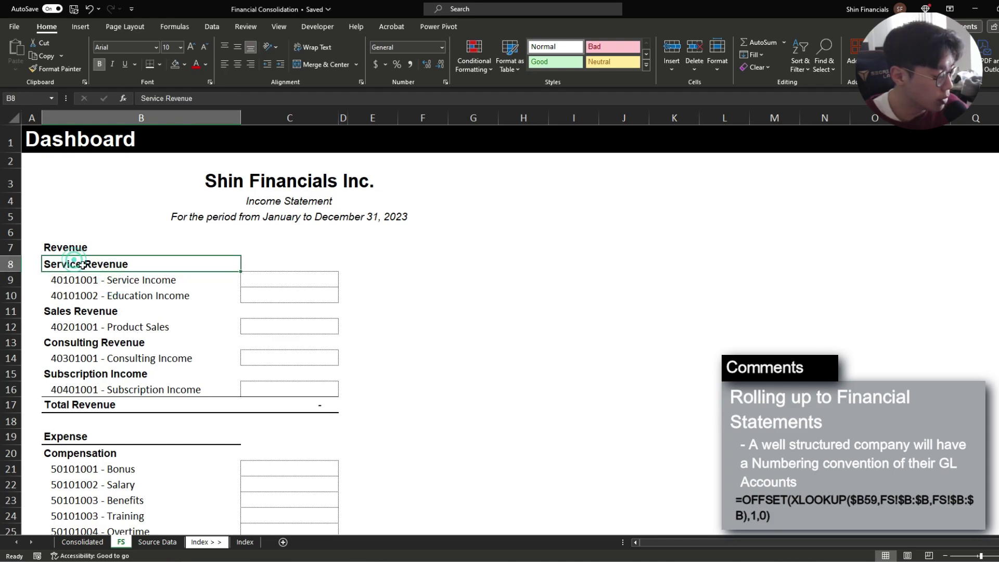
click(107, 281)
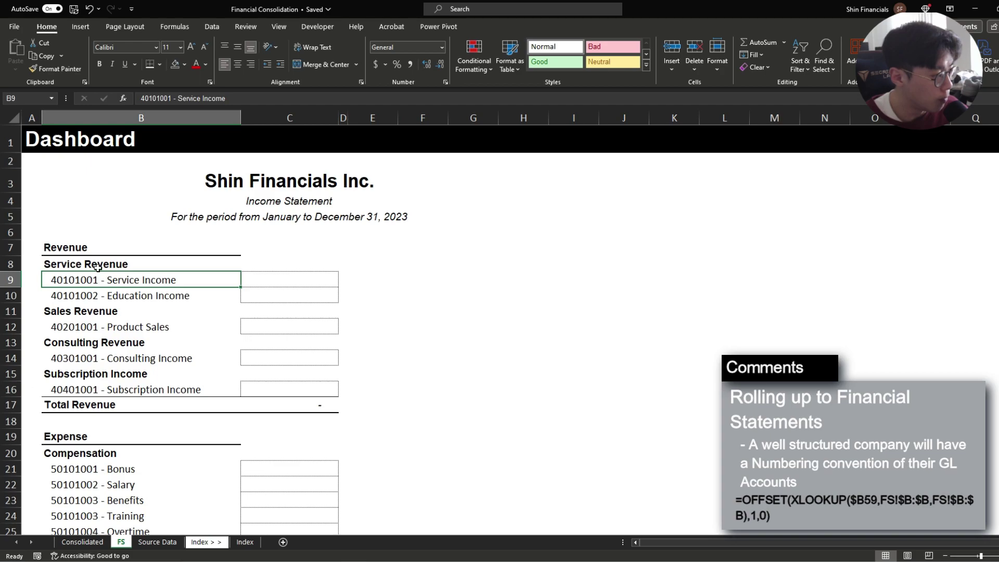
click(96, 265)
click(87, 328)
Wrap the Service Revenue XLOOKUP on the Index sheet in an OFFSET of 1 row and 0 columns.
click(245, 541)
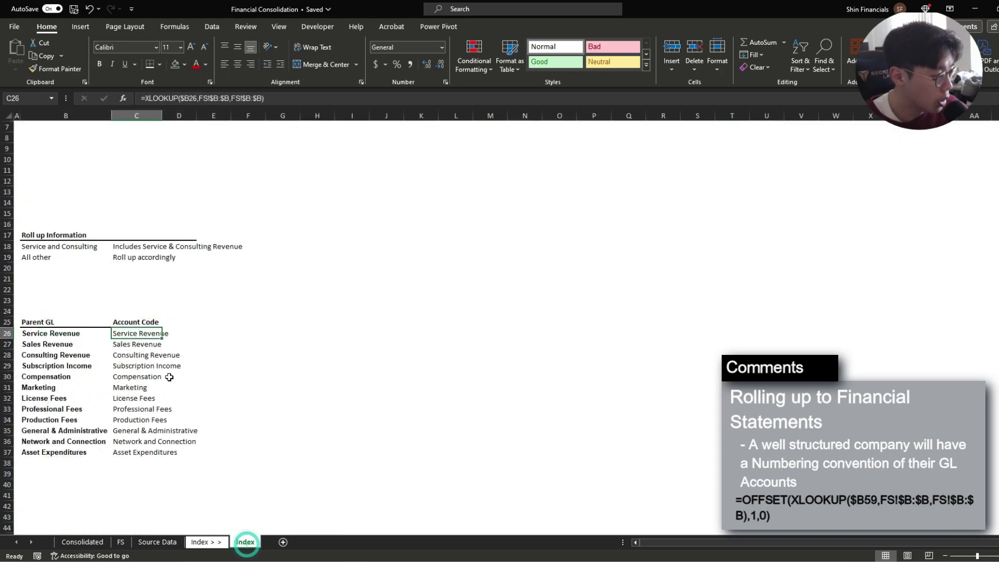
key(F2)
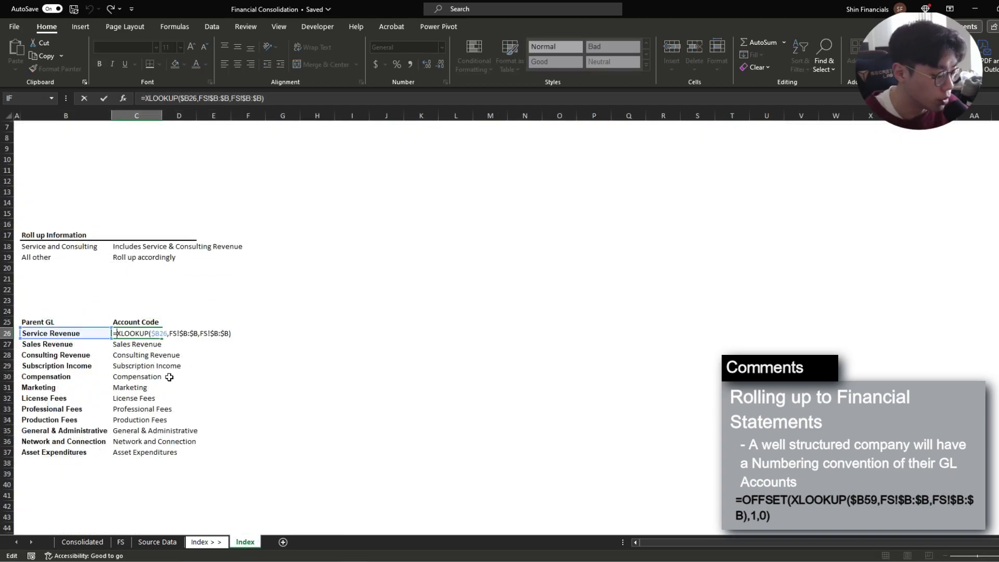
text(OFFSET()
text(,)
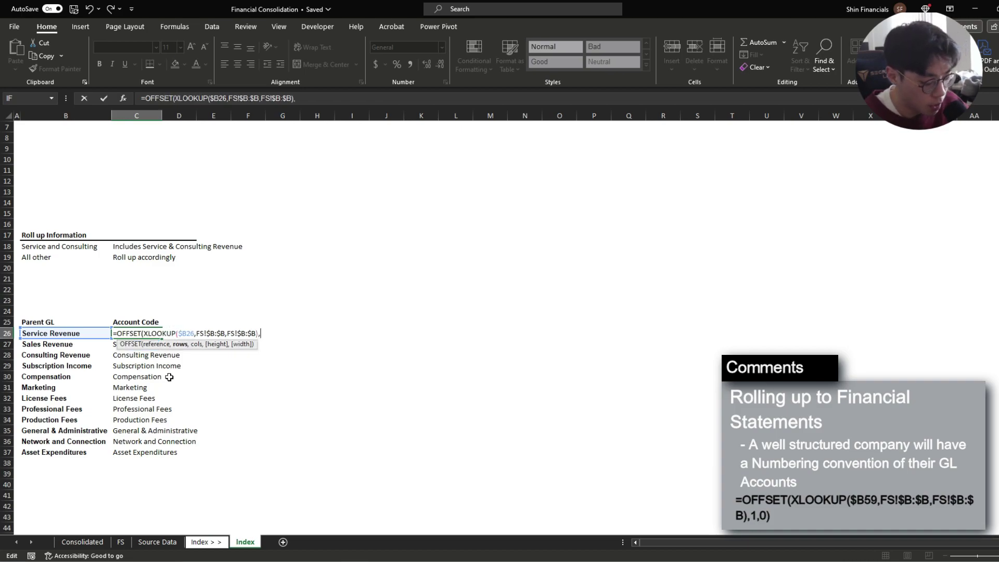
text(1)
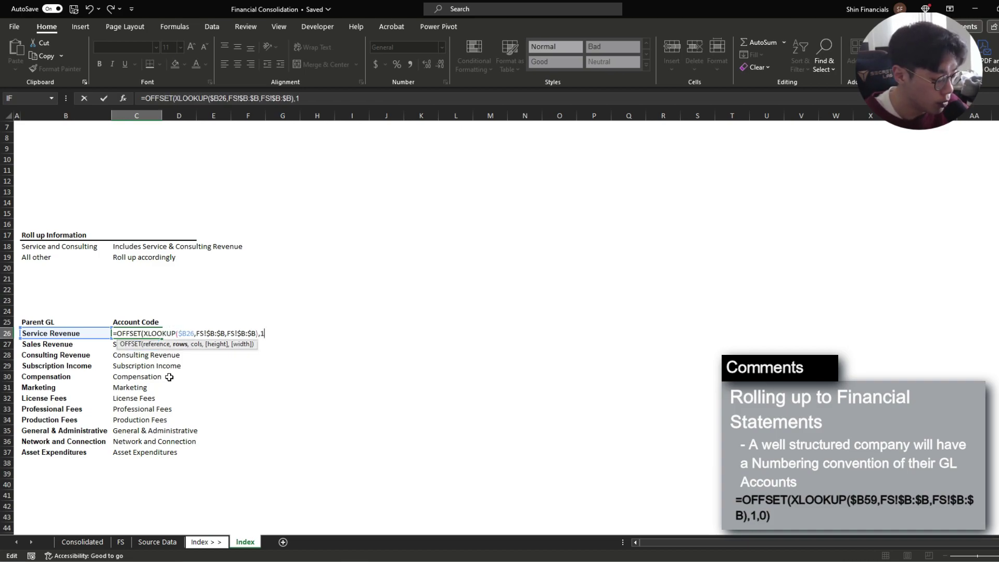
text(,0))
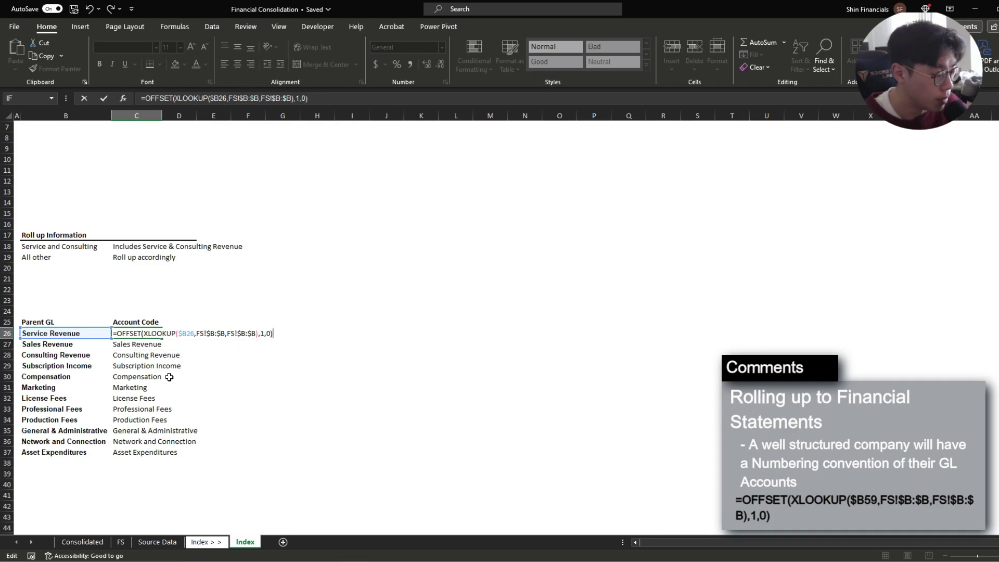
key(Return)
key(Up)
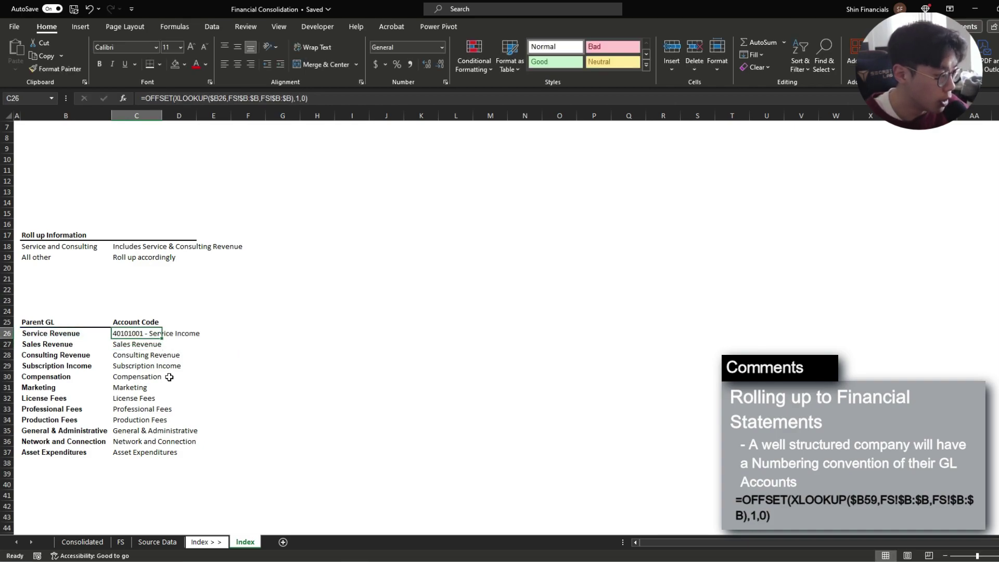
Copy the Service Revenue OFFSET formula to the Account Code cells of all parent accounts through Asset Expenditures.
key(ctrl+c)
key(ctrl+shift+Down)
key(ctrl+v)
key(shift+BackSpace)
key(Escape)
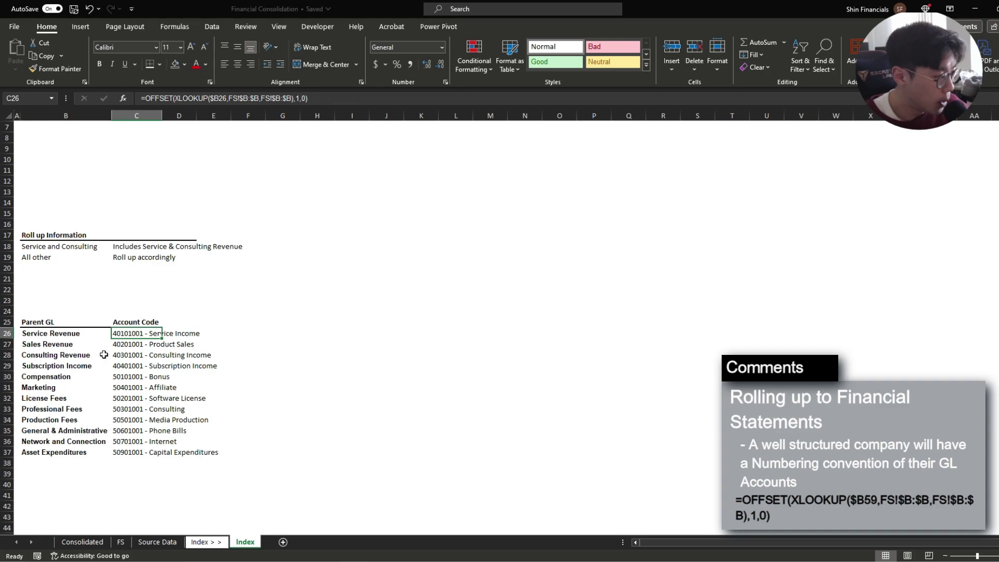
Check the revenue parent categories on the FS sheet against the first account under each, from Service Revenue to Subscription Income.
click(128, 345)
click(124, 541)
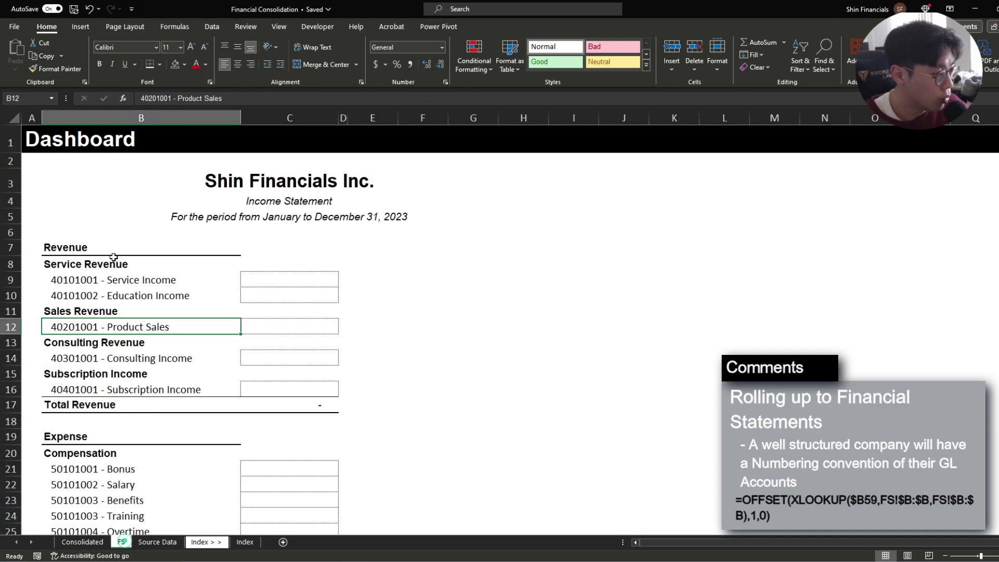
click(66, 280)
click(69, 264)
ctrl+click(94, 311)
ctrl+click(114, 347)
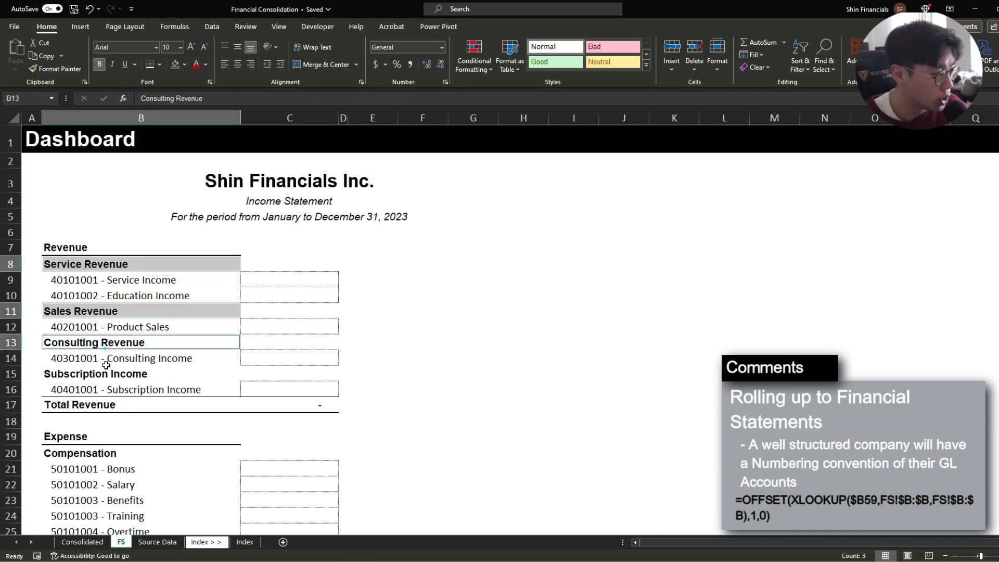
ctrl+click(109, 375)
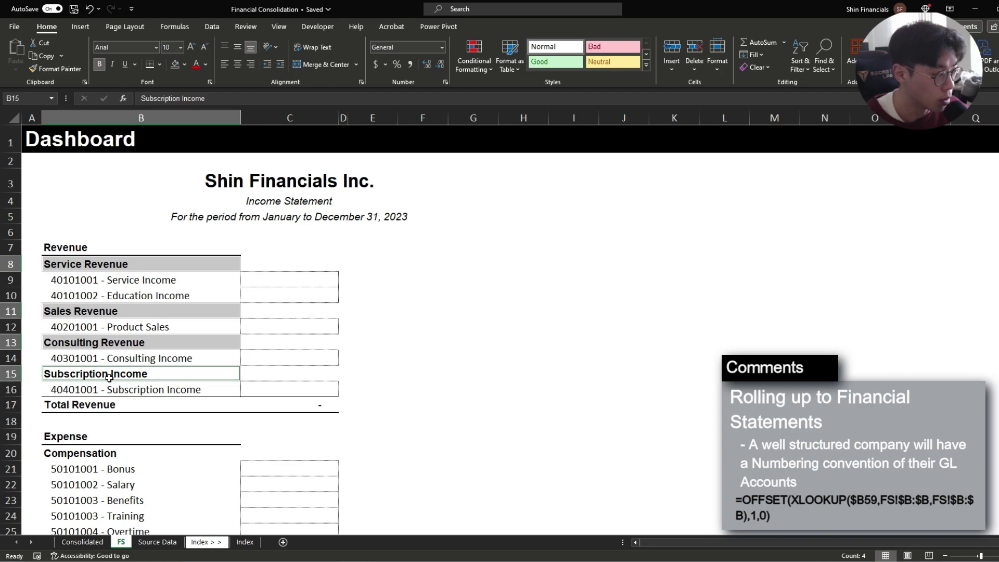
key(ctrl+Page_Down)
key(ctrl+Page_Down)
key(ctrl+Page_Down)
click(168, 331)
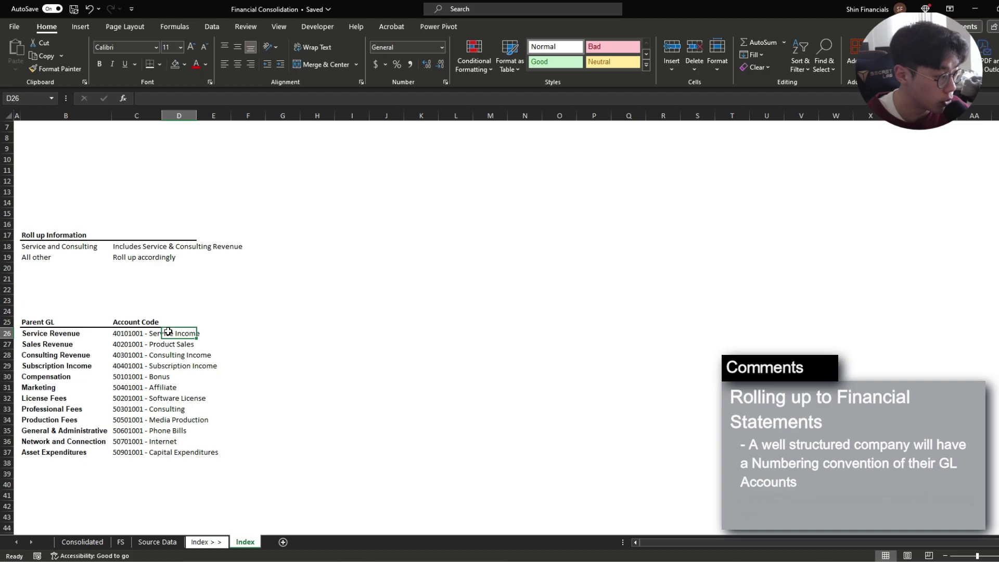
key(Left)
key(Left)
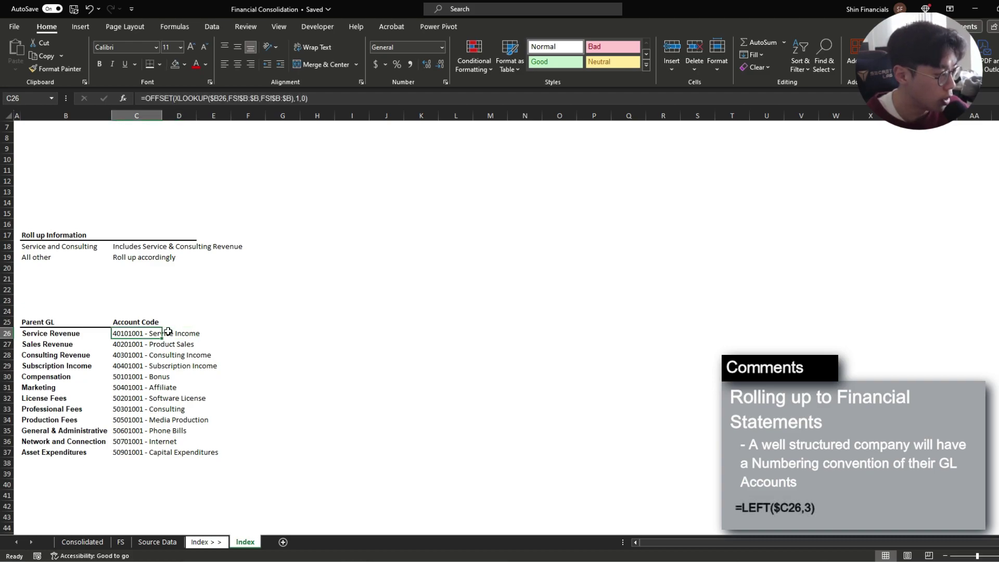
key(Right)
key(Right)
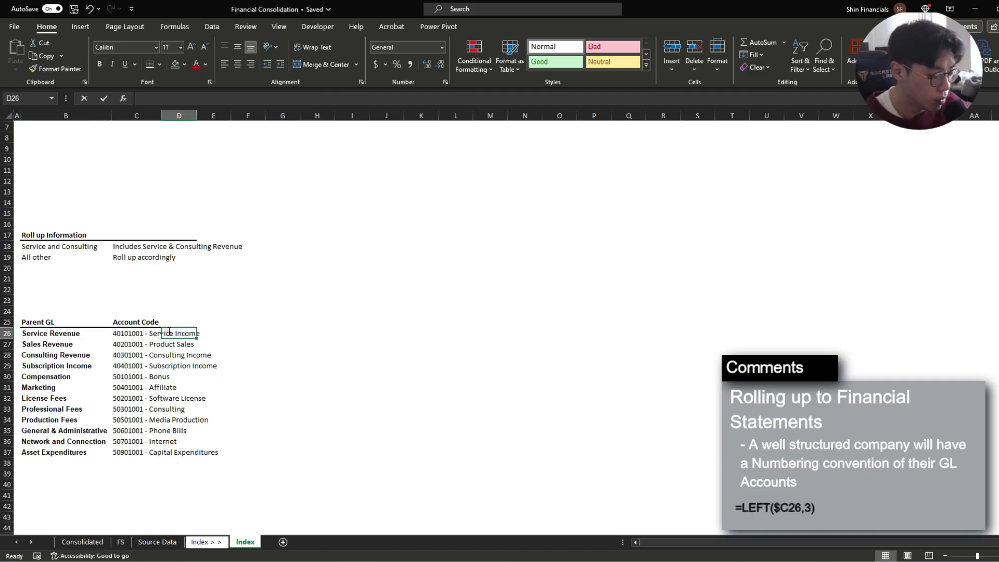
text(=left($C26,3))
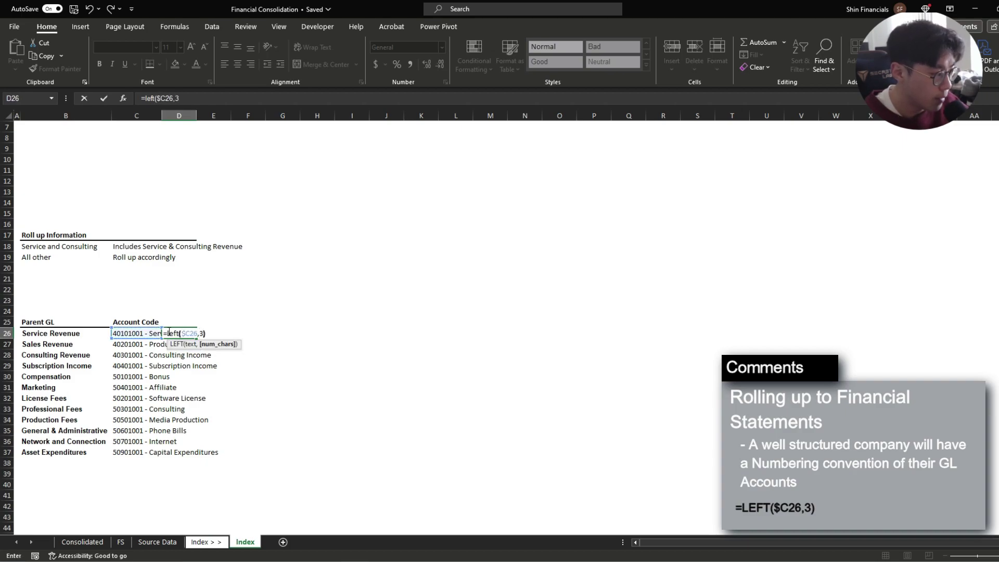
key(Return)
Copy the LEFT formula down column D to the Asset Expenditures row.
key(Up)
key(ctrl+c)
key(Left)
key(ctrl+Down)
key(Right)
key(ctrl+shift+Up)
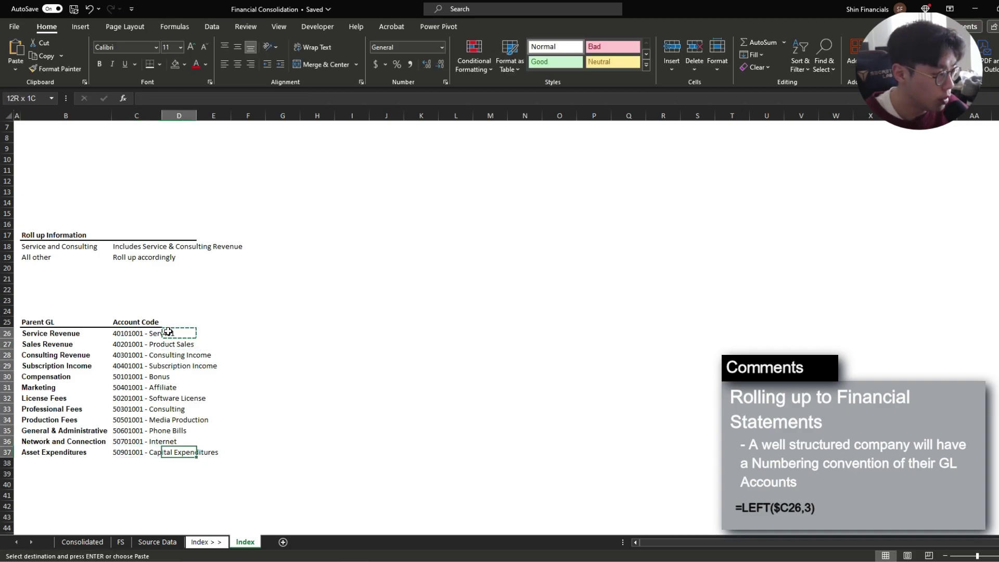
key(ctrl+v)
key(Escape)
Paste the extracted three-digit codes as values over the Account Code column.
drag(168, 333, 175, 452)
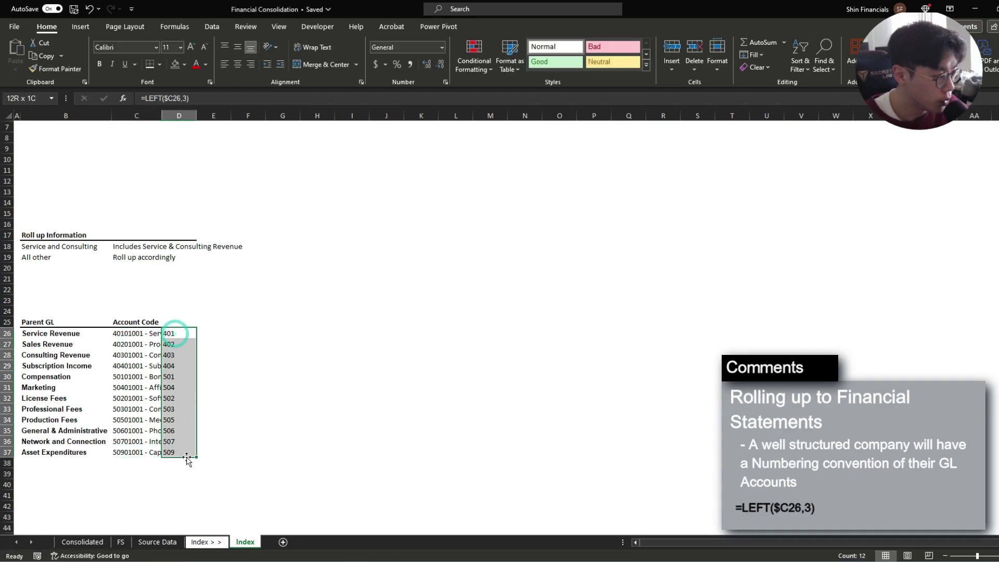
drag(136, 331, 134, 451)
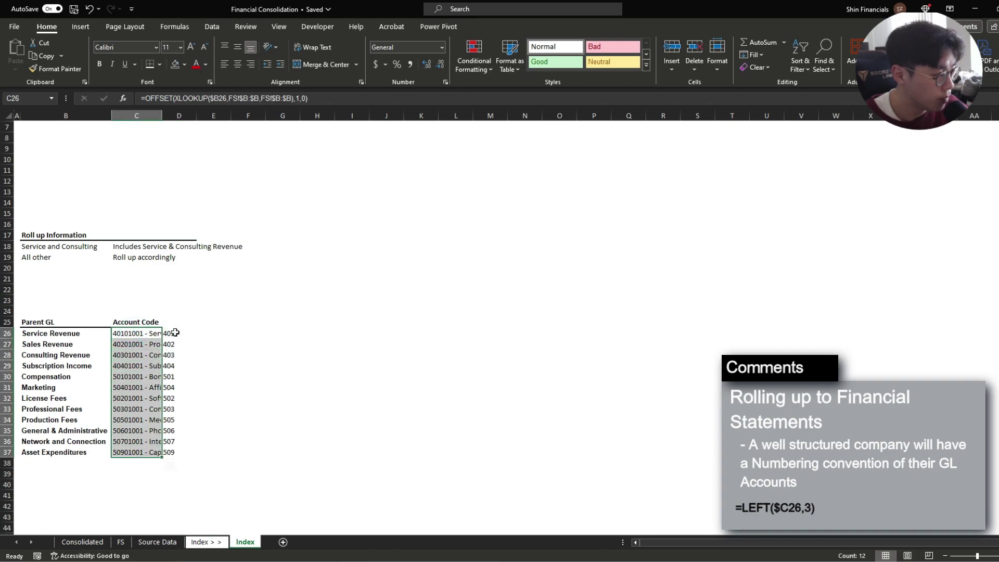
drag(175, 332, 175, 450)
key(ctrl+c)
click(134, 332)
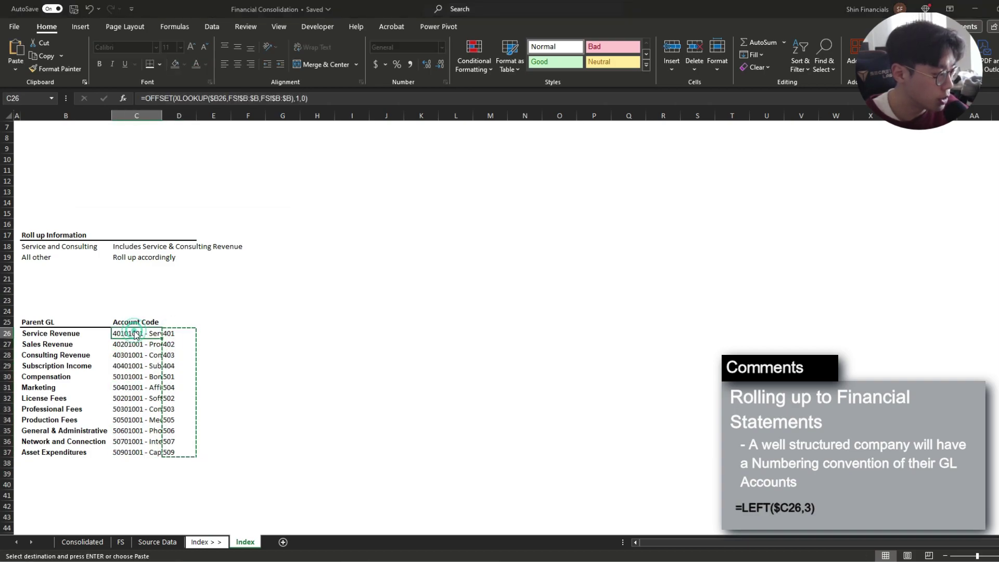
key(ctrl+alt+v)
key(v)
key(Return)
Clear the helper LEFT formulas from column D beside the account codes.
key(Right)
key(ctrl+shift+Down)
key(Delete)
key(Left)
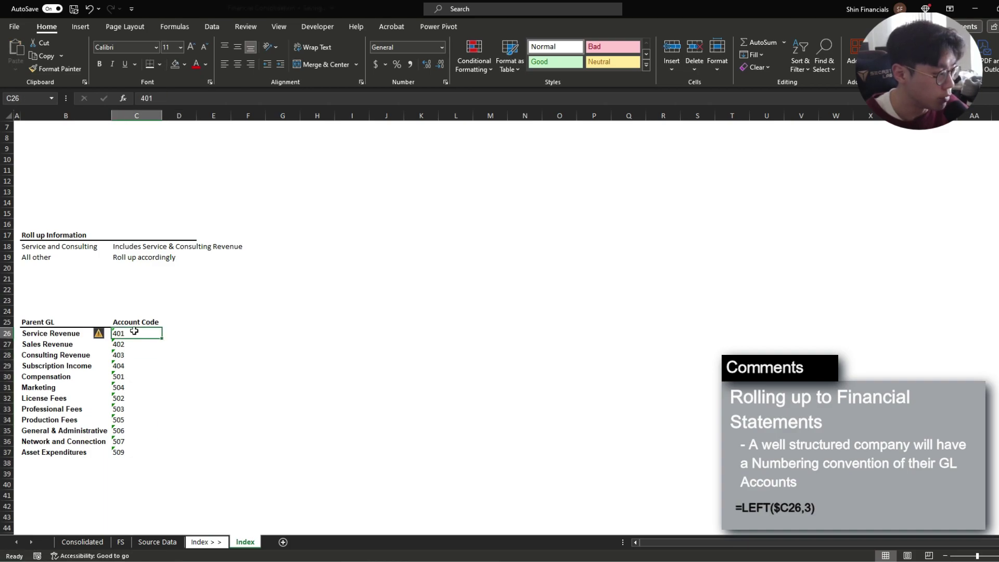
Add a "Consolidated Category" header beside Account Code with the same header formatting, and fit the column width to it.
key(Up)
key(ctrl+c)
key(Right)
key(ctrl+v)
key(Escape)
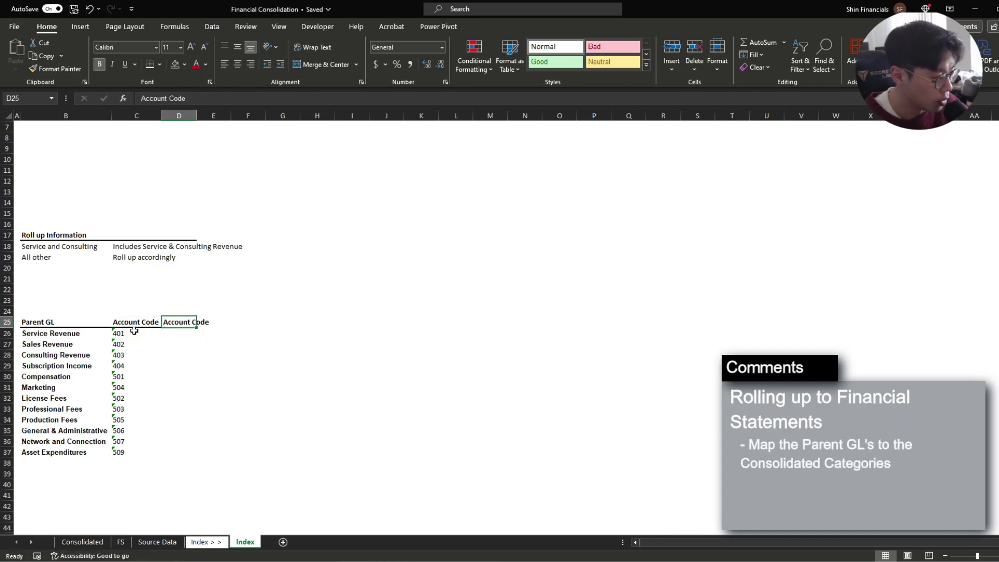
text(Consolidated)
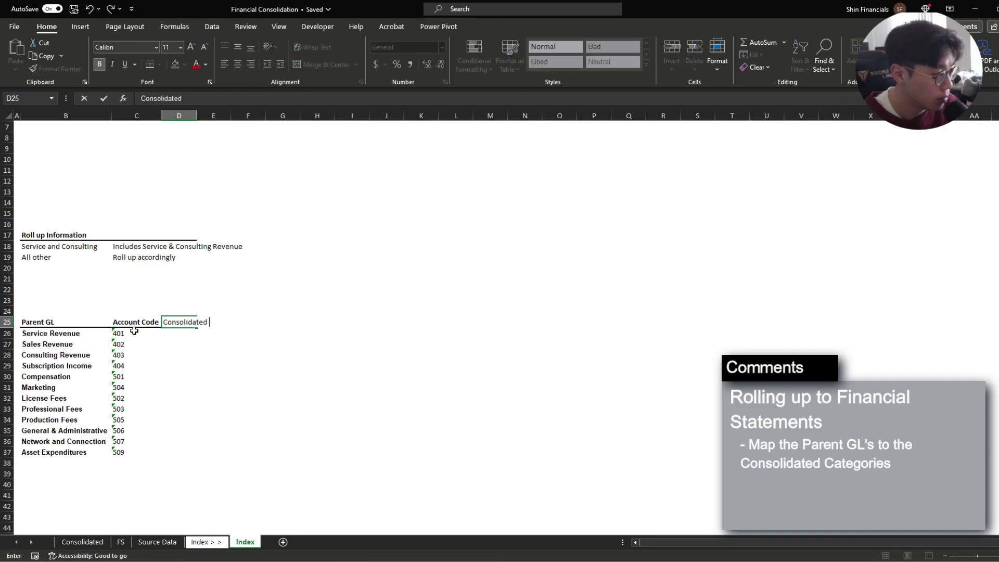
text( Category)
key(ctrl+Return)
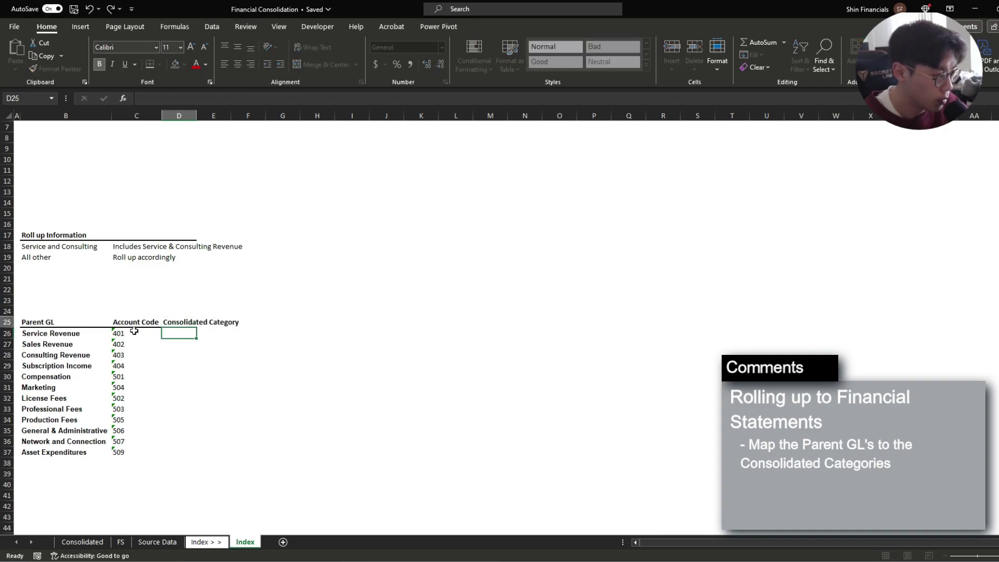
key(Return)
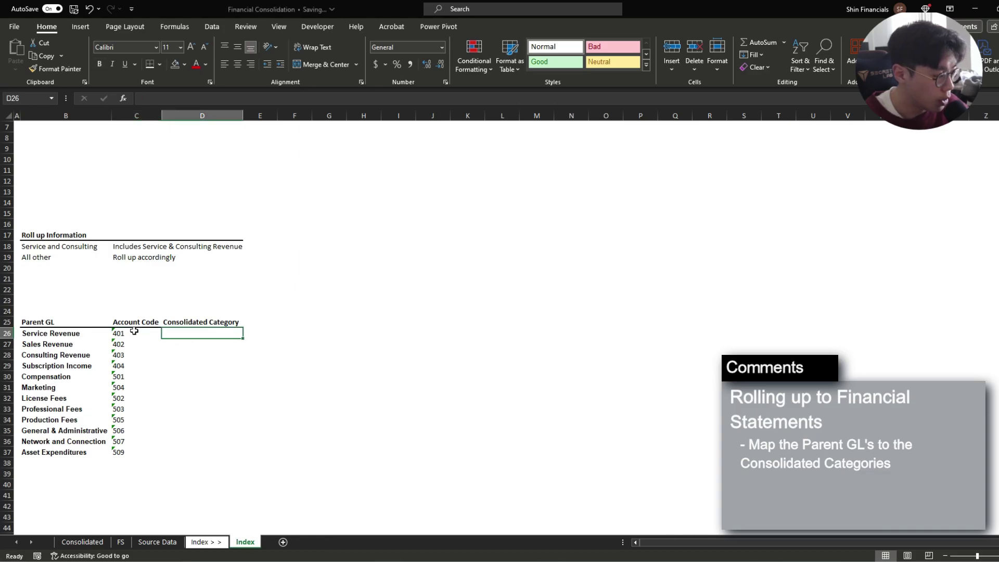
Compare the Consolidated sheet's income statement categories with the Parent GL list on the Index sheet.
key(ctrl+Page_Up)
key(ctrl+Page_Up)
key(ctrl+Page_Up)
key(ctrl+Page_Up)
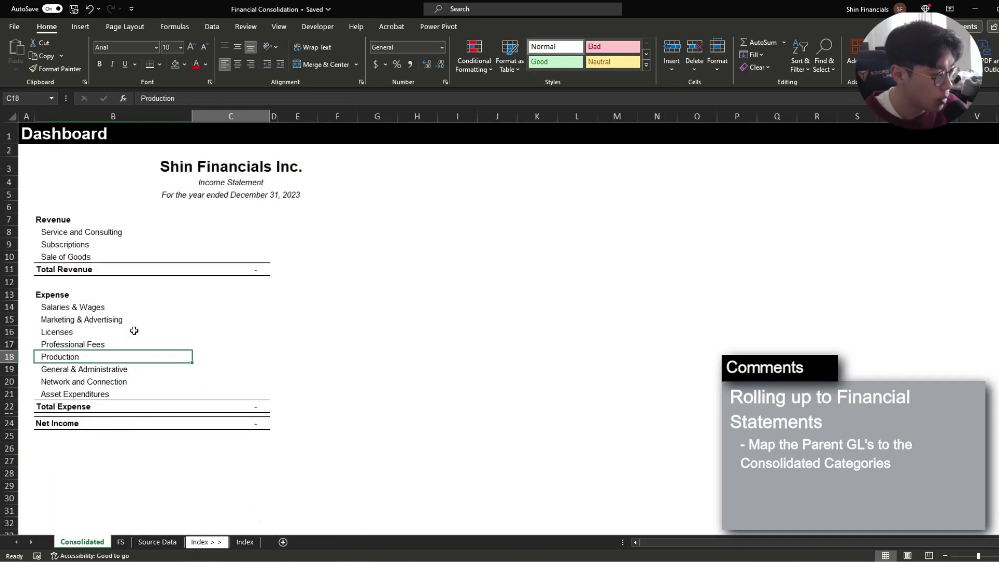
key(Up)
key(Up)
key(Up)
key(Up)
key(ctrl+Page_Down)
key(ctrl+Page_Down)
key(ctrl+Page_Down)
key(ctrl+Page_Down)
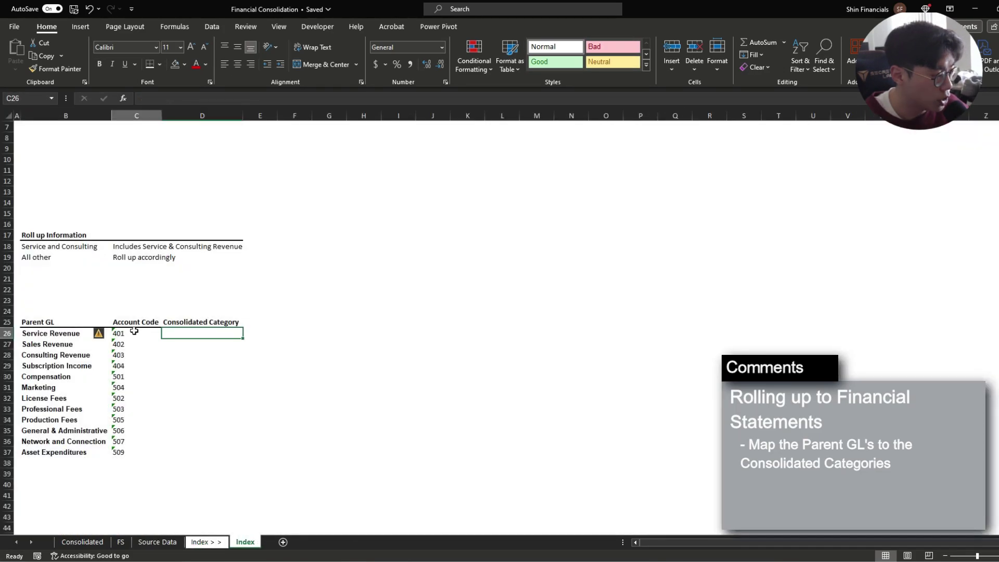
key(Left)
key(Left)
key(ctrl+shift+Down)
key(ctrl+Page_Up)
key(ctrl+Page_Up)
key(ctrl+Page_Up)
key(ctrl+Page_Up)
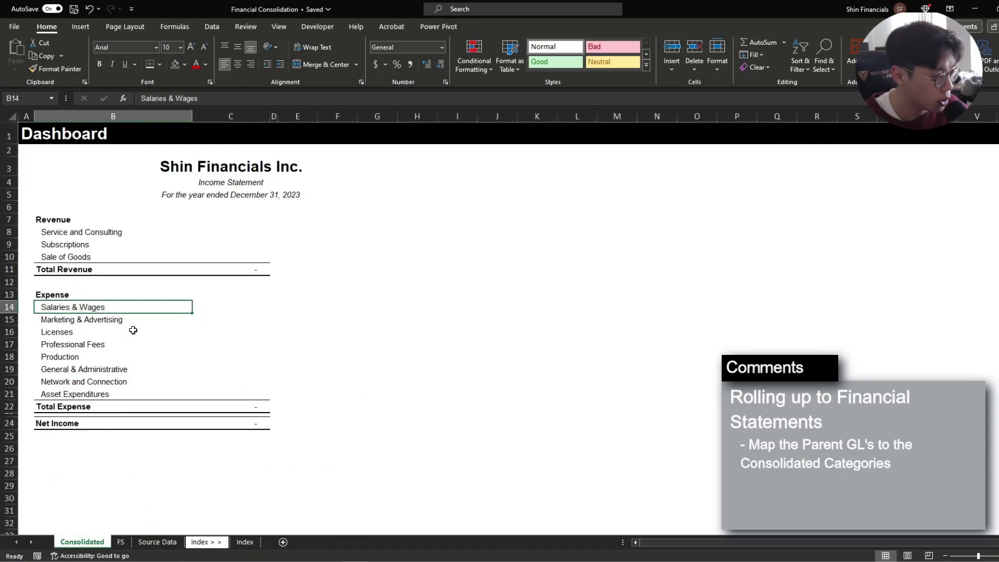
Copy the revenue and expense category names from the Consolidated sheet and paste them as values under Consolidated Category on the Index sheet.
drag(67, 232, 75, 394)
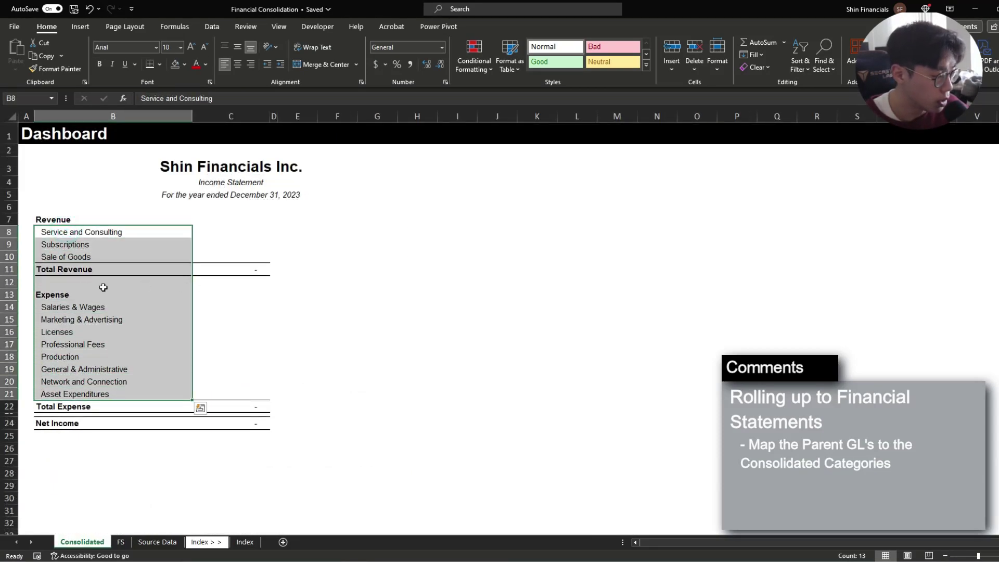
click(89, 234)
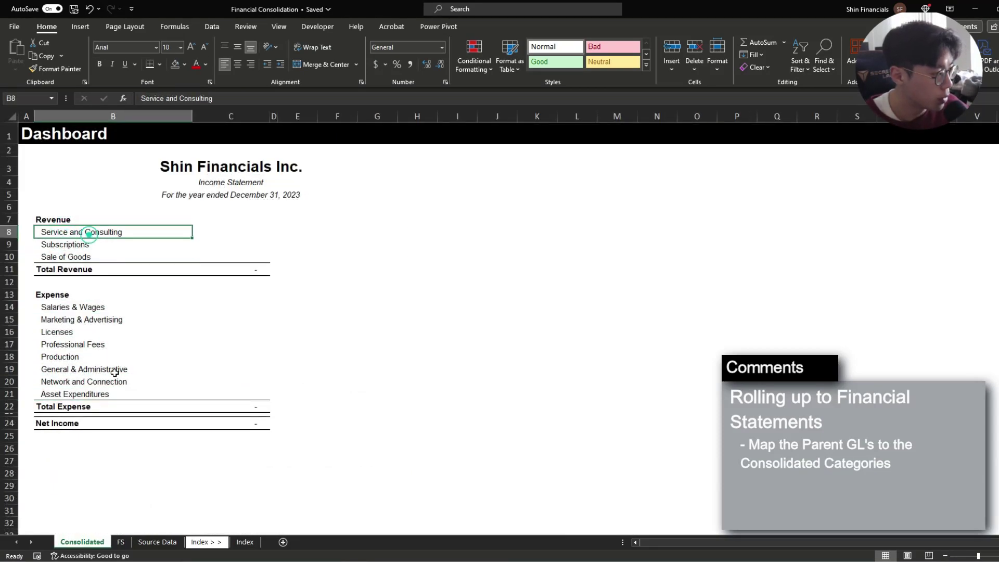
shift+click(68, 256)
ctrl+click(78, 308)
key(ctrl+shift+Down)
key(ctrl+c)
click(245, 542)
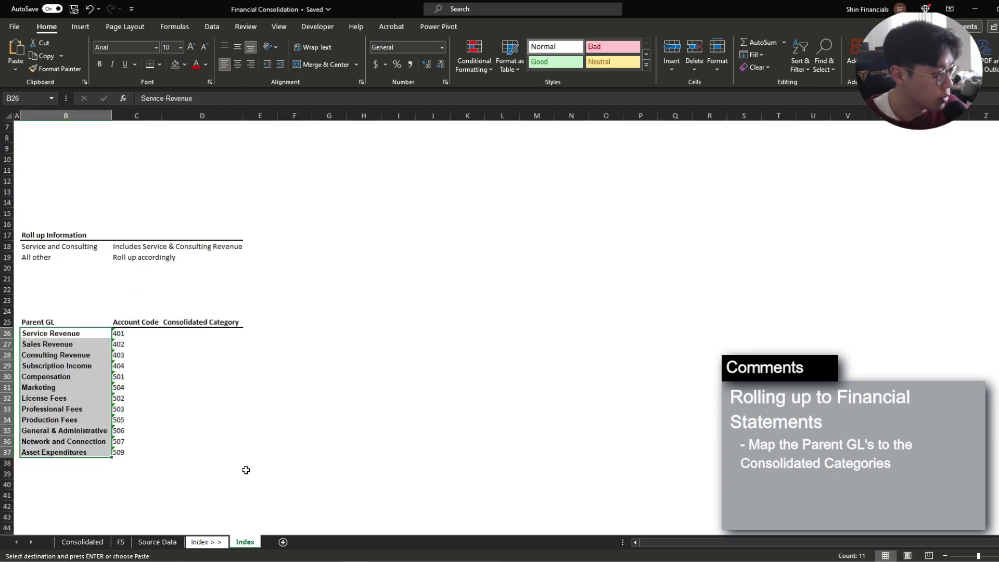
click(187, 337)
key(ctrl+alt+v)
key(v)
key(Return)
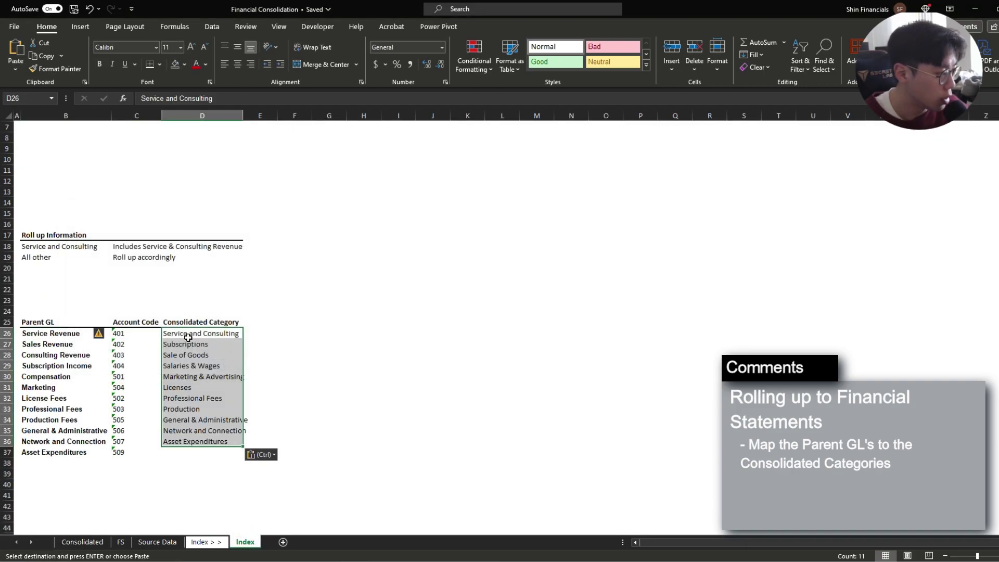
Move the expense categories from Salaries & Wages through Asset Expenditures down one row so they start beside Compensation.
key(Down)
key(Down)
key(Down)
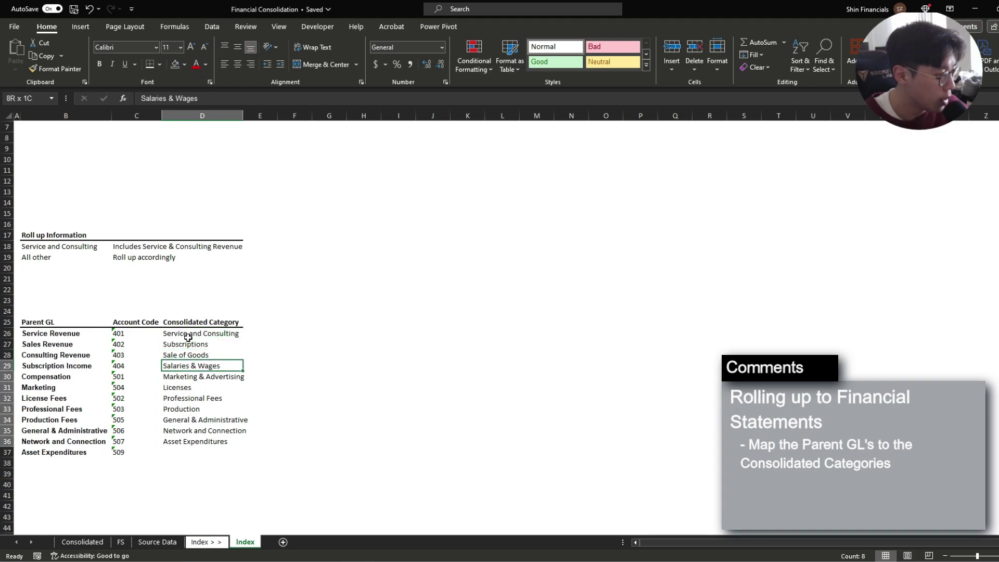
key(ctrl+shift+Down)
key(ctrl+c)
key(Down)
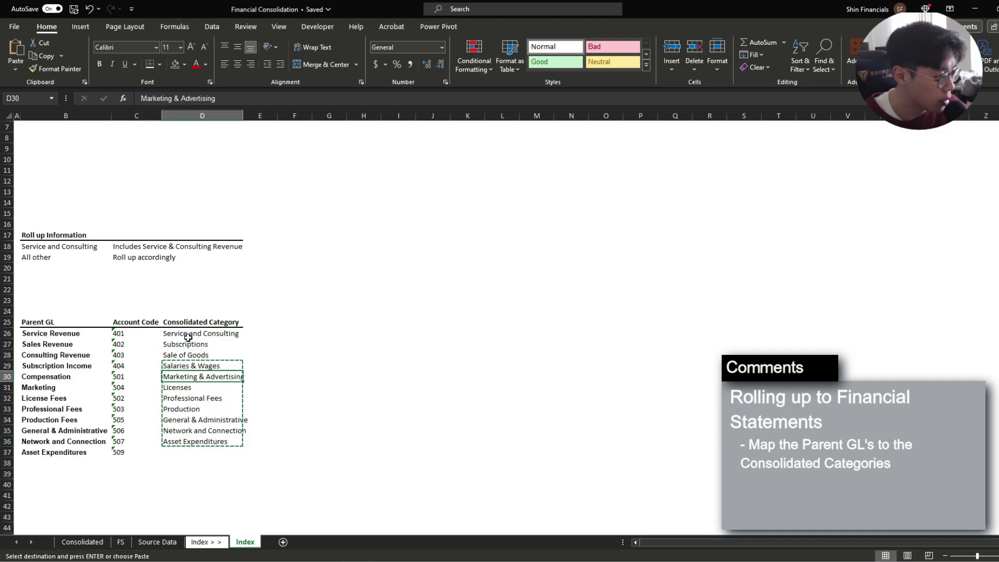
key(ctrl+v)
Check each Parent GL from Compensation to Asset Expenditures against the Consolidated Category in the same row.
click(38, 378)
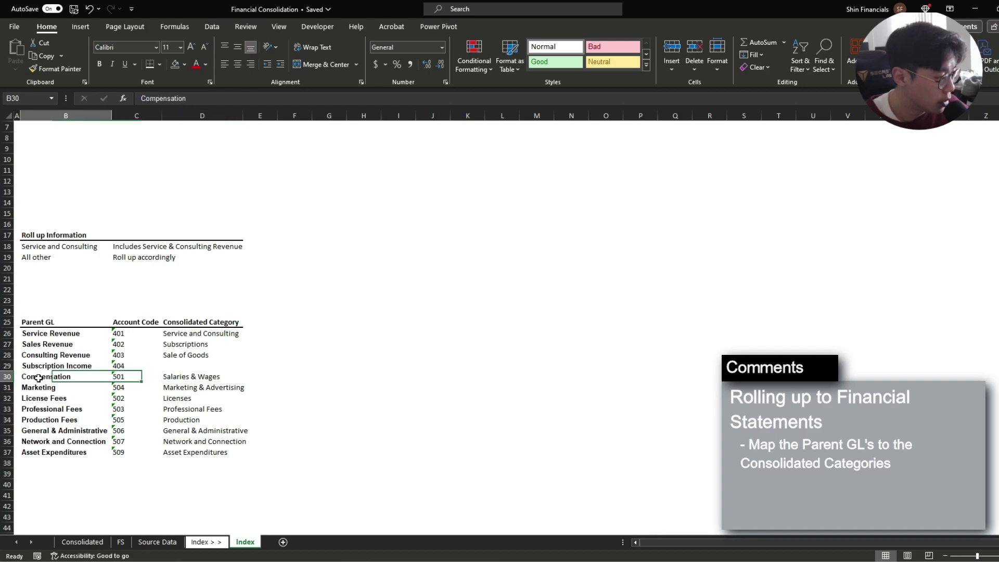
click(173, 381)
click(207, 389)
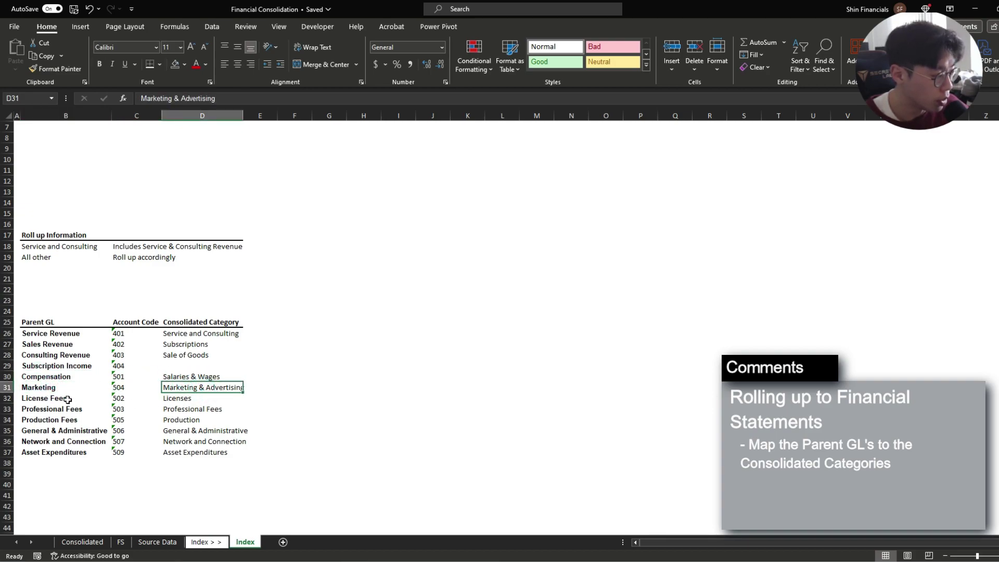
click(68, 400)
click(202, 398)
click(57, 419)
ctrl+click(200, 419)
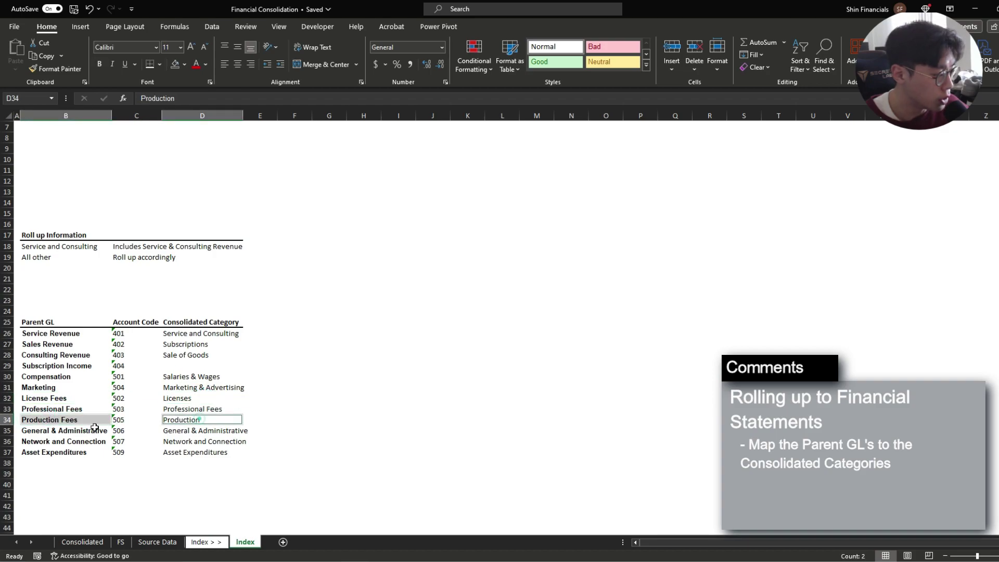
ctrl+click(57, 430)
ctrl+click(201, 431)
ctrl+click(58, 441)
ctrl+click(201, 441)
ctrl+click(57, 452)
ctrl+click(201, 452)
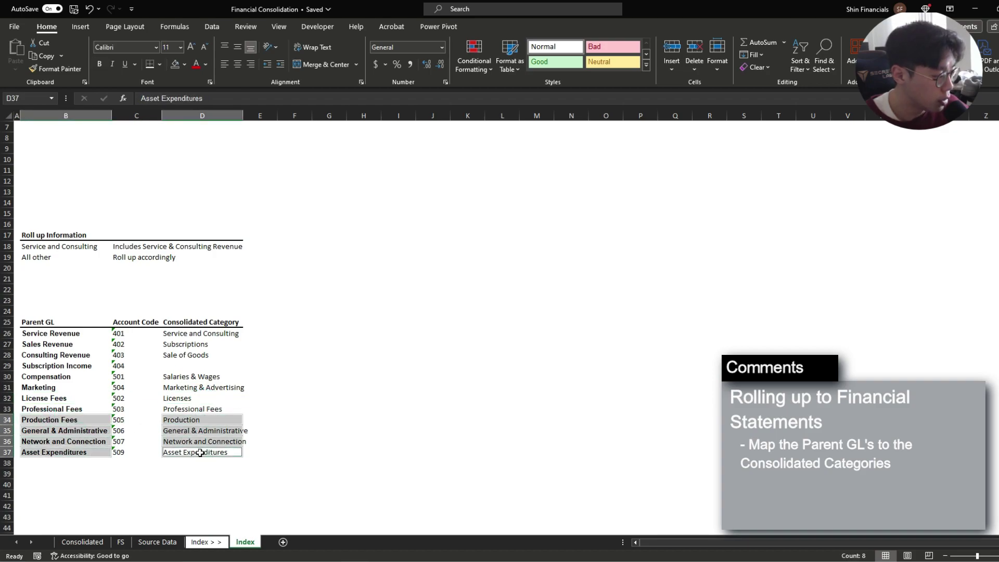
click(212, 473)
Copy the Subscriptions category to the Subscription Income row and Sale of Goods to the Sales Revenue row.
click(182, 351)
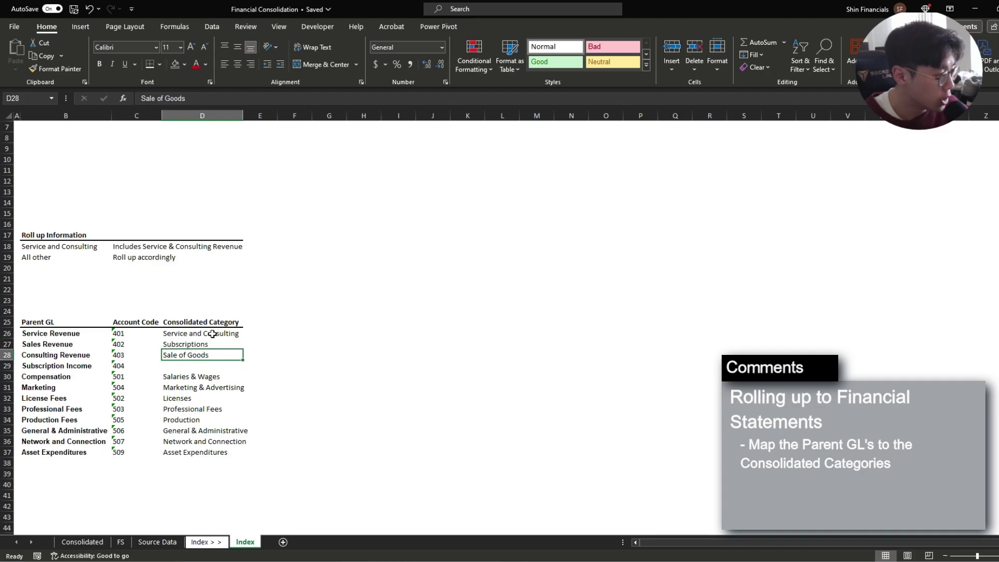
key(Up)
key(ctrl+c)
key(Down)
key(Down)
key(ctrl+v)
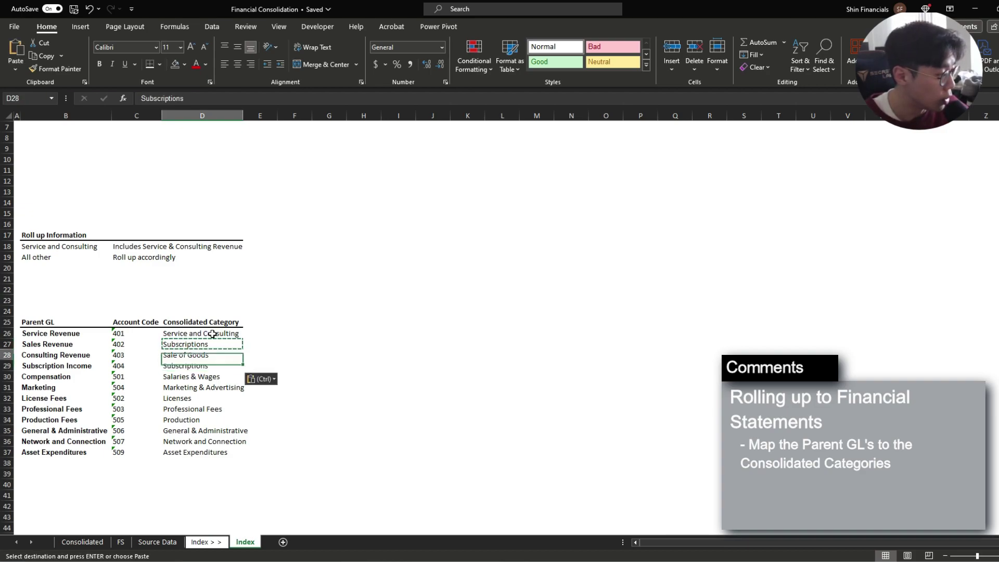
key(Up)
key(ctrl+c)
key(Up)
key(ctrl+v)
Copy the Service and Consulting category to the Consulting Revenue row and check it against the Service Revenue row.
key(Up)
key(ctrl+c)
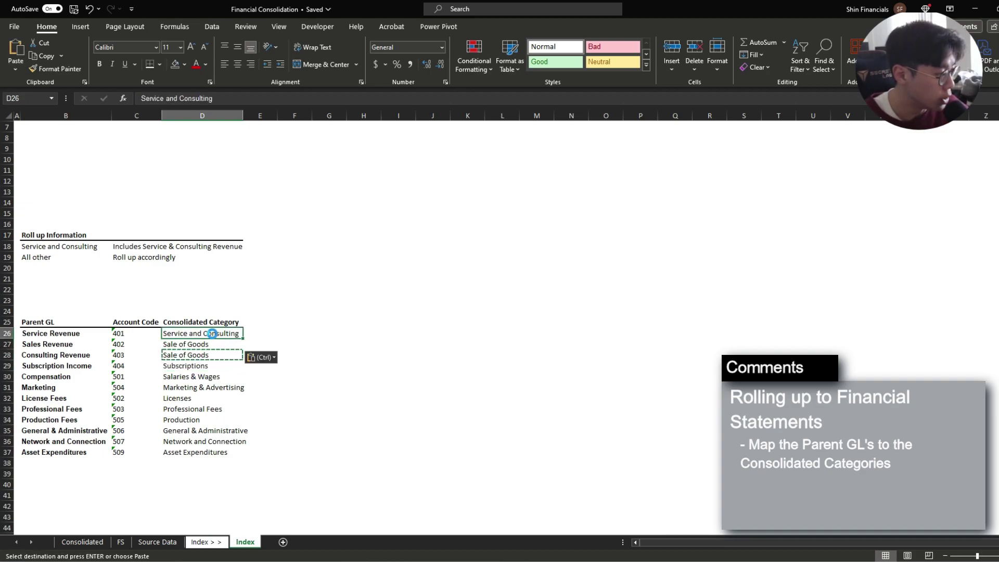
key(Down)
key(Down)
key(ctrl+v)
key(Escape)
click(188, 333)
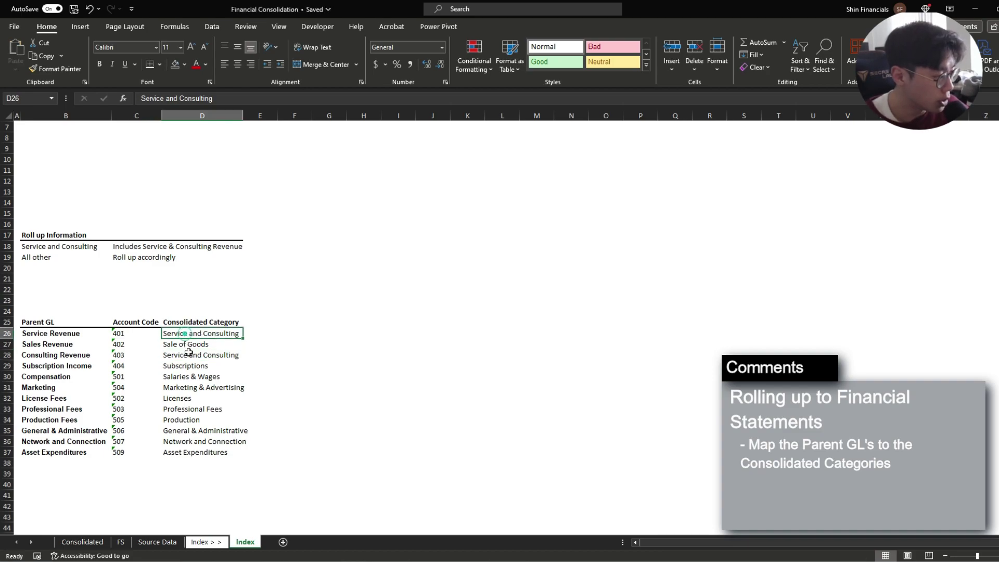
ctrl+click(188, 355)
click(56, 334)
click(75, 356)
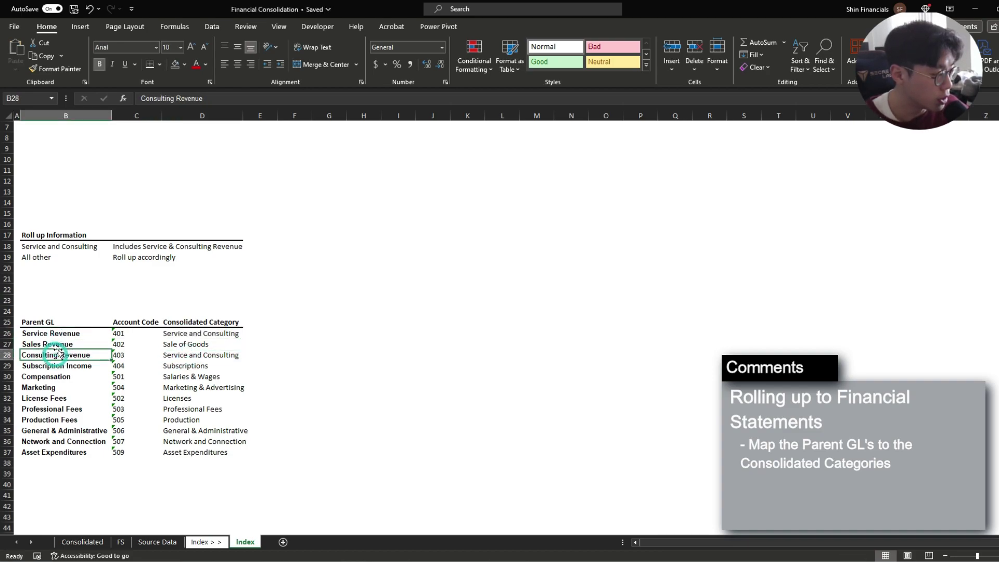
click(204, 336)
ctrl+click(218, 358)
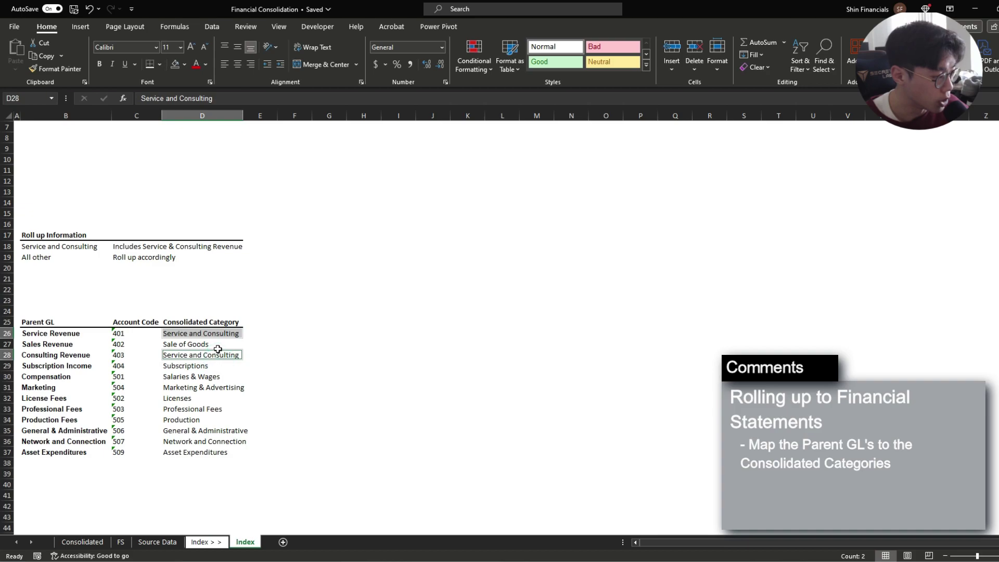
Add bold headers "GL Account" in B3 and "Consolidated Rollup" in C3 of the Index sheet, and fit the column widths.
scroll(218, 349, up, 2)
click(42, 156)
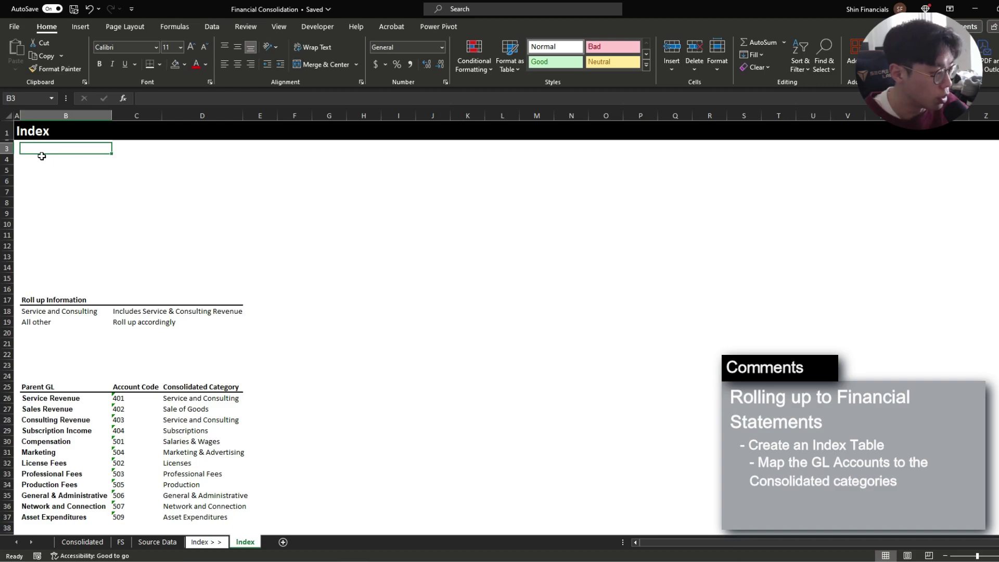
text(GL Account)
key(Tab)
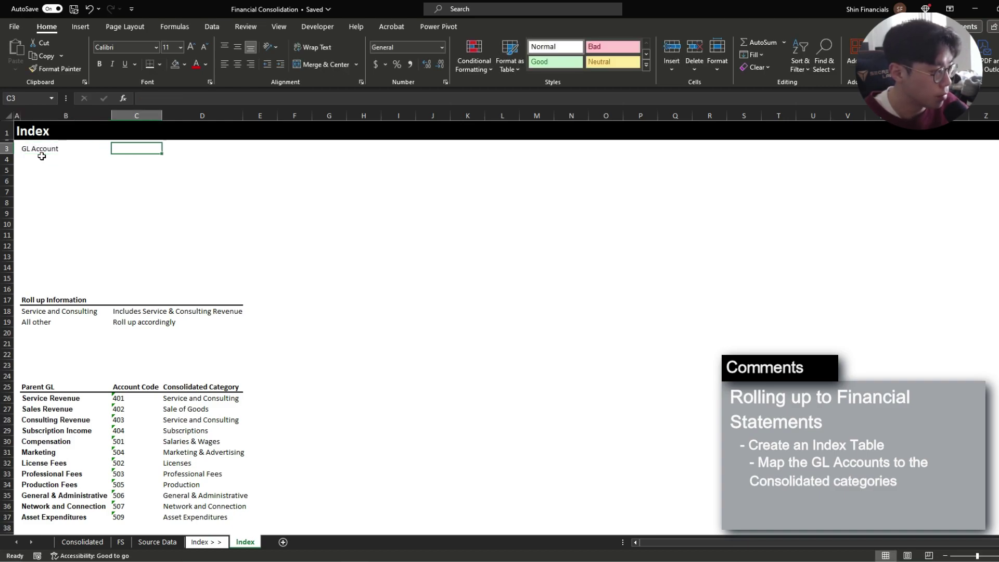
text(Consolidated Ro)
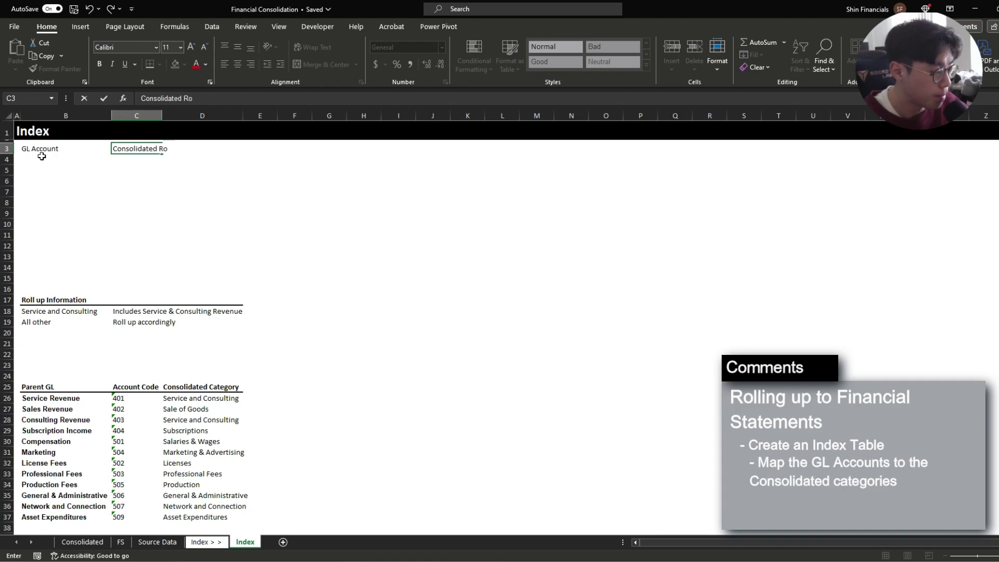
text(llup)
key(Return)
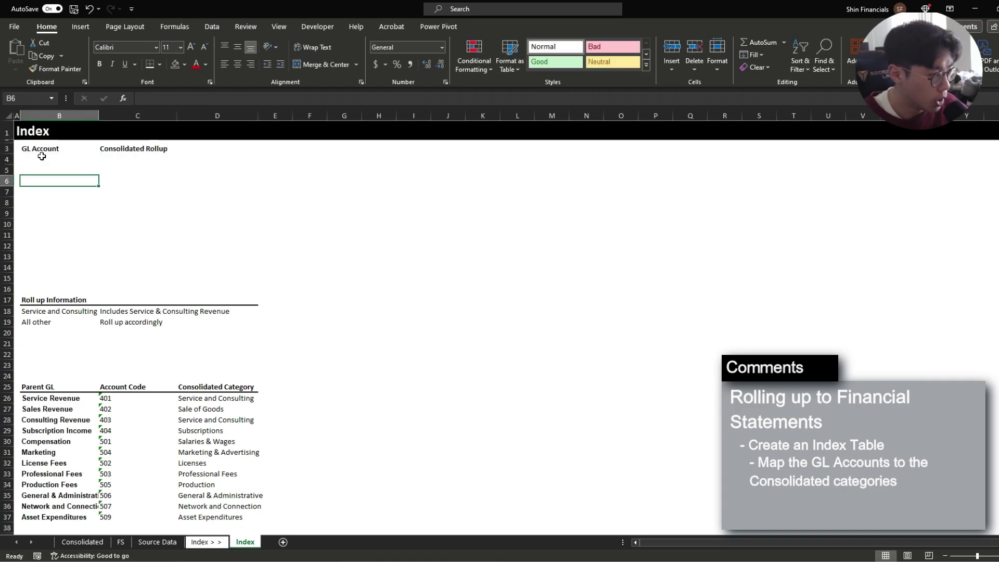
Insert 12 blank rows above the Roll up Information section to make room for the GL account list.
key(ctrl+Down)
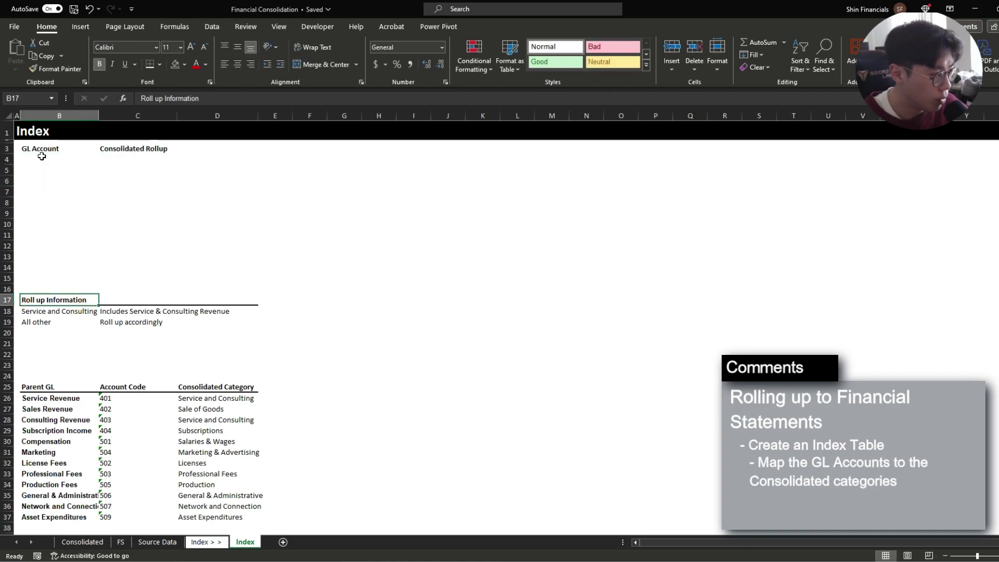
key(Up)
key(Up)
key(Up)
key(shift+Down)
key(shift+Down)
key(shift+Down)
key(shift+Down)
key(shift+Down)
key(alt+i)
key(r)
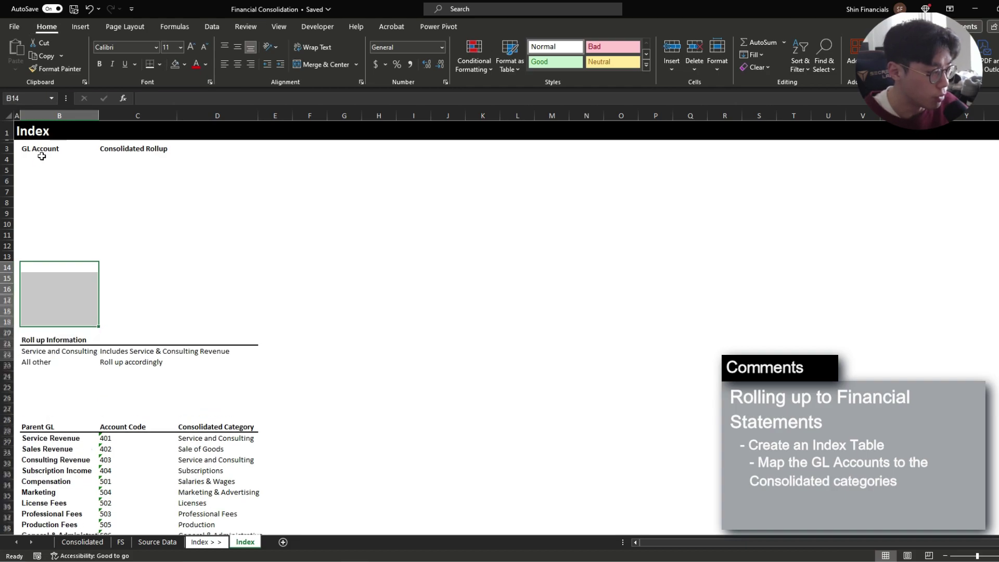
key(alt+i)
key(r)
List the distinct source accounts under GL Account by entering =UNIQUE('Source Data'!$E$2:$E$4000) in B4.
key(ctrl+Up)
key(Down)
text(=unique()
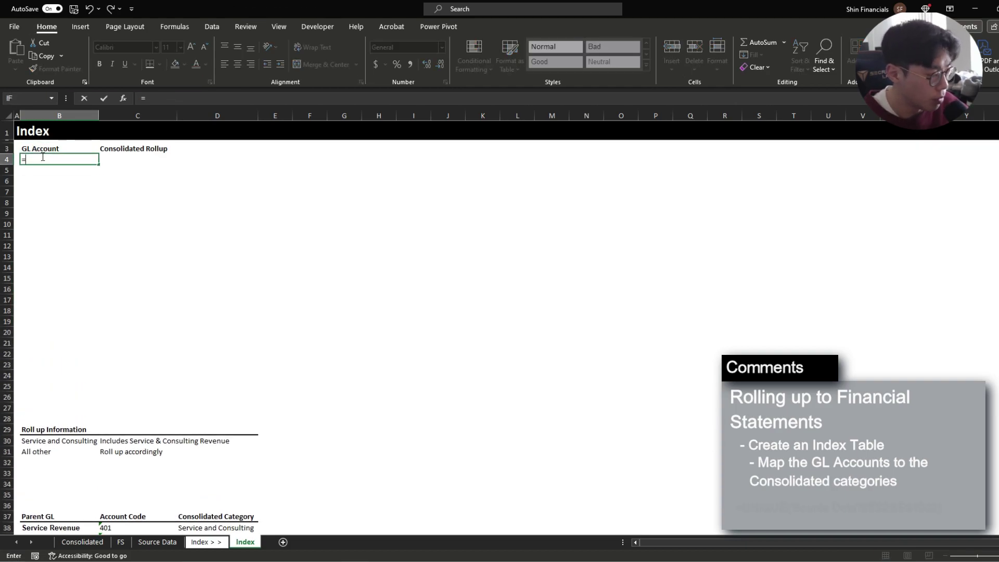
key(ctrl+Page_Up)
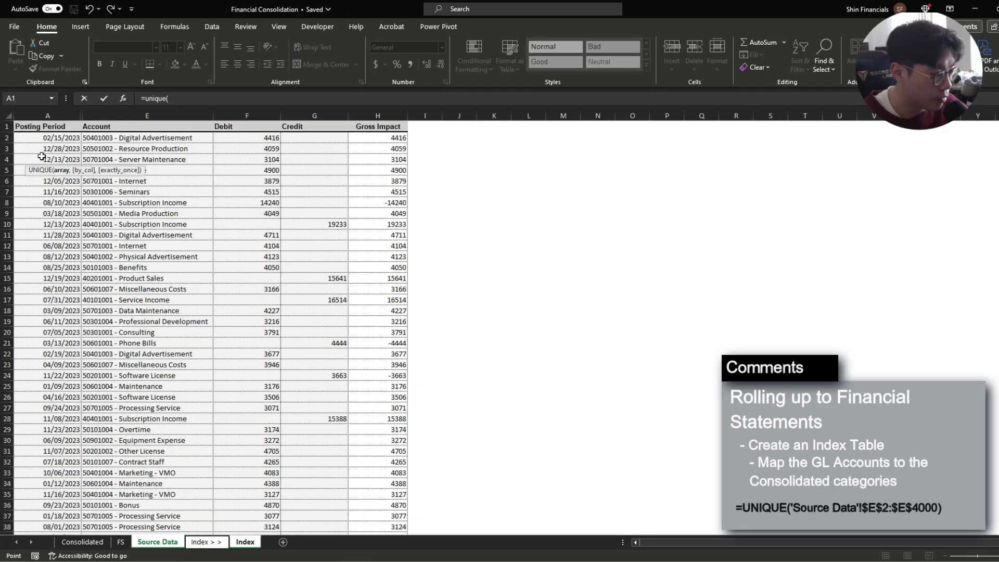
key(ctrl+shift+Down)
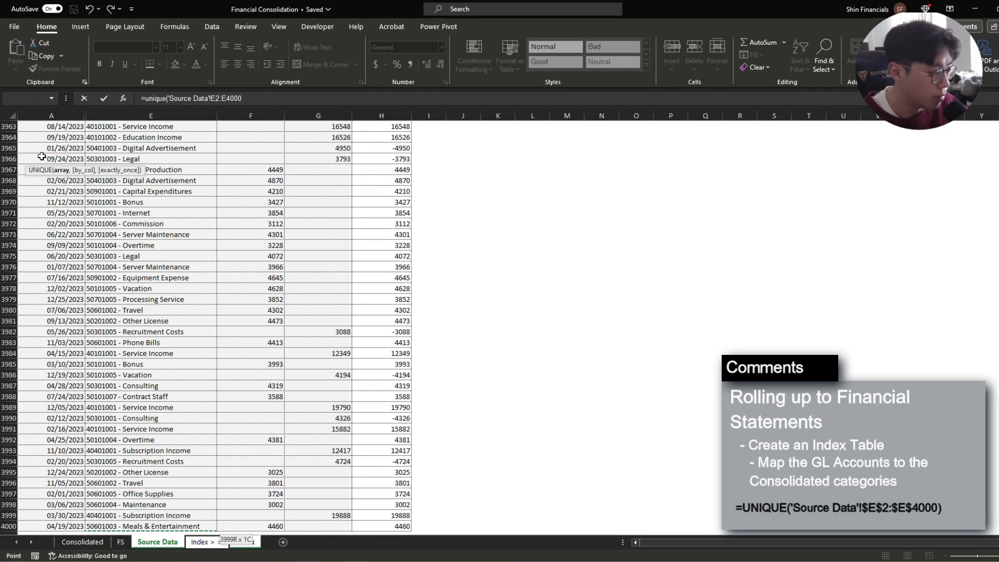
key(Return)
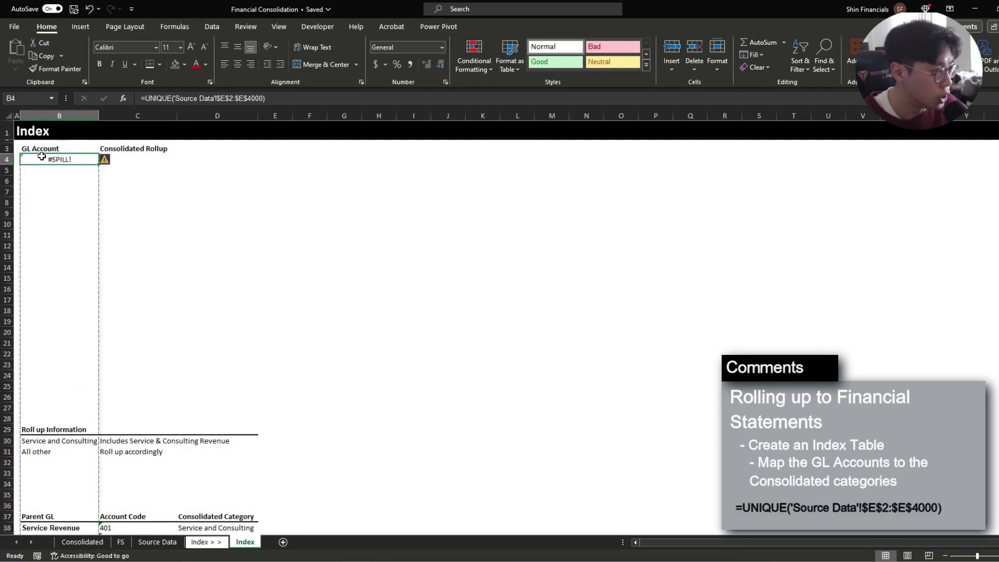
Insert 21 more blank rows above Roll up Information to clear the spill range of the UNIQUE formula.
key(ctrl+Down)
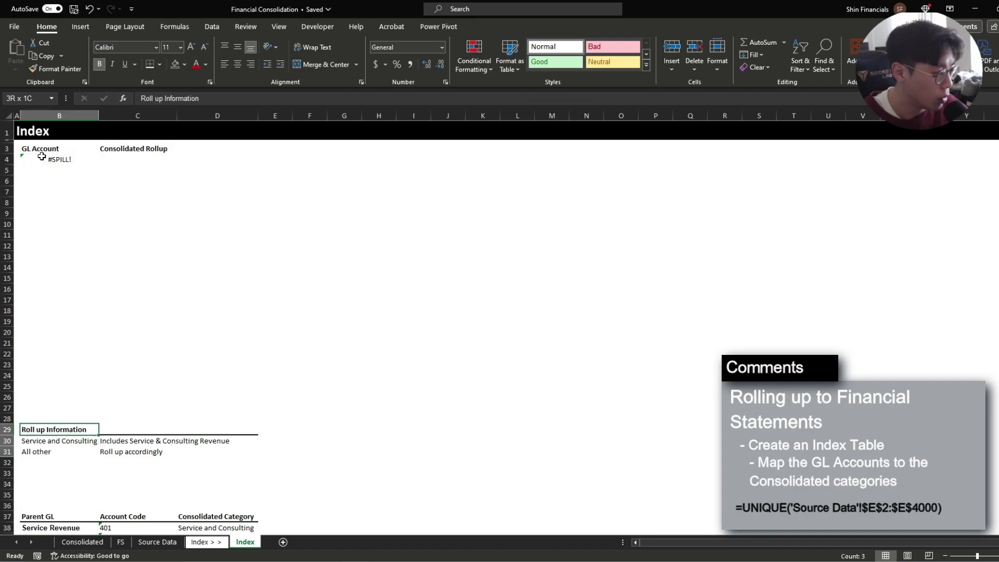
key(ctrl+shift+Down)
key(ctrl+shift+Down)
key(alt+i)
key(r)
key(ctrl+Up)
key(ctrl+Up)
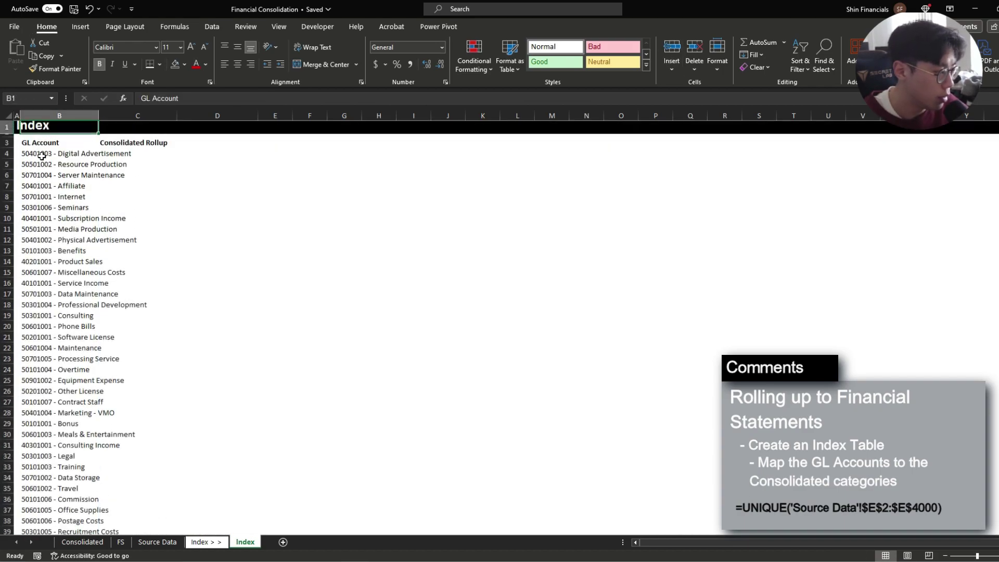
Sort the GL account list in ascending order by changing B4 to =SORT(UNIQUE('Source Data'!$E$2:$E$4000),,1).
key(Down)
key(Down)
key(Down)
key(ctrl+shift+Down)
key(Up)
key(Down)
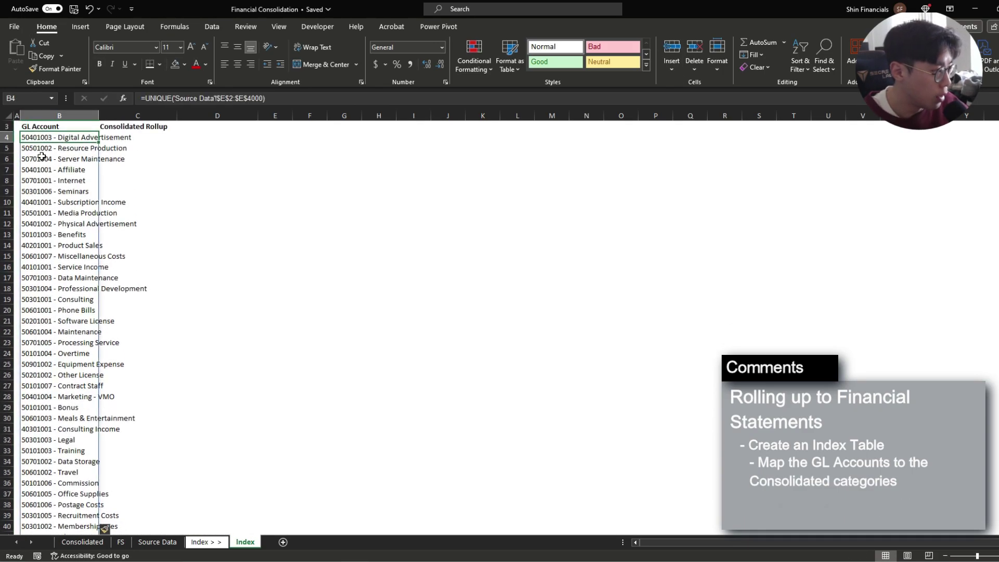
key(F2)
key(Home)
key(Right)
text(sort()
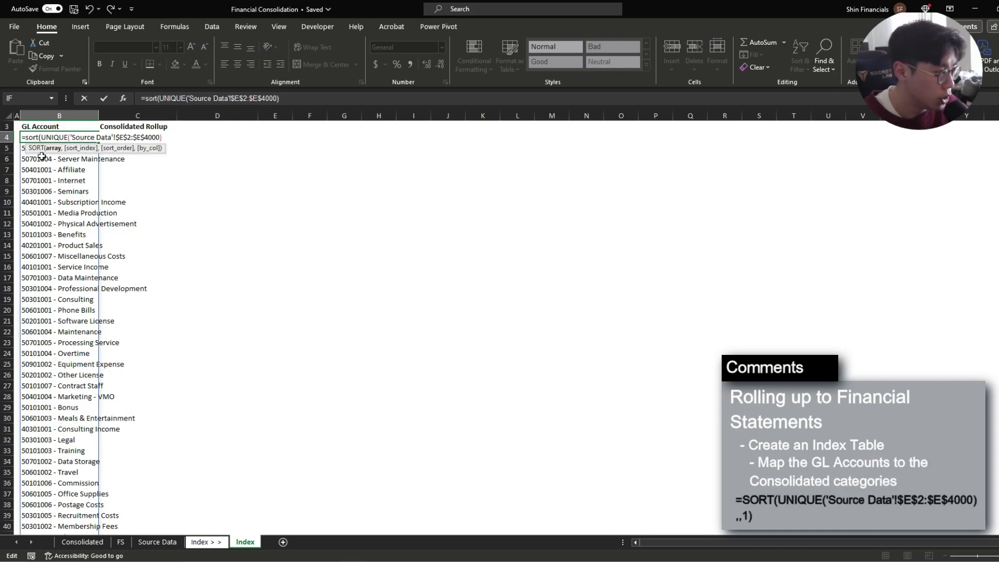
text(,1))
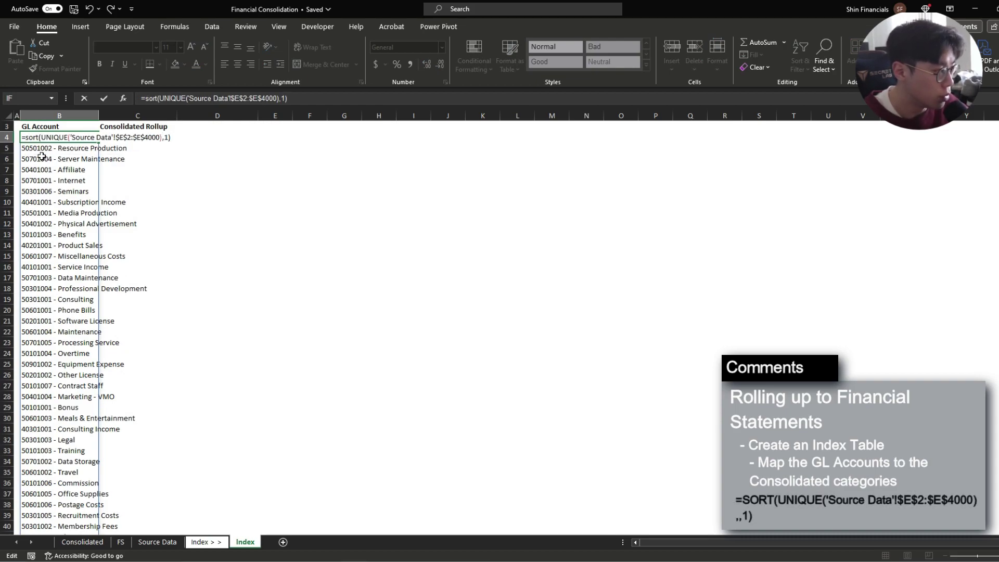
key(Left)
key(Left)
text(,)
key(ctrl+Return)
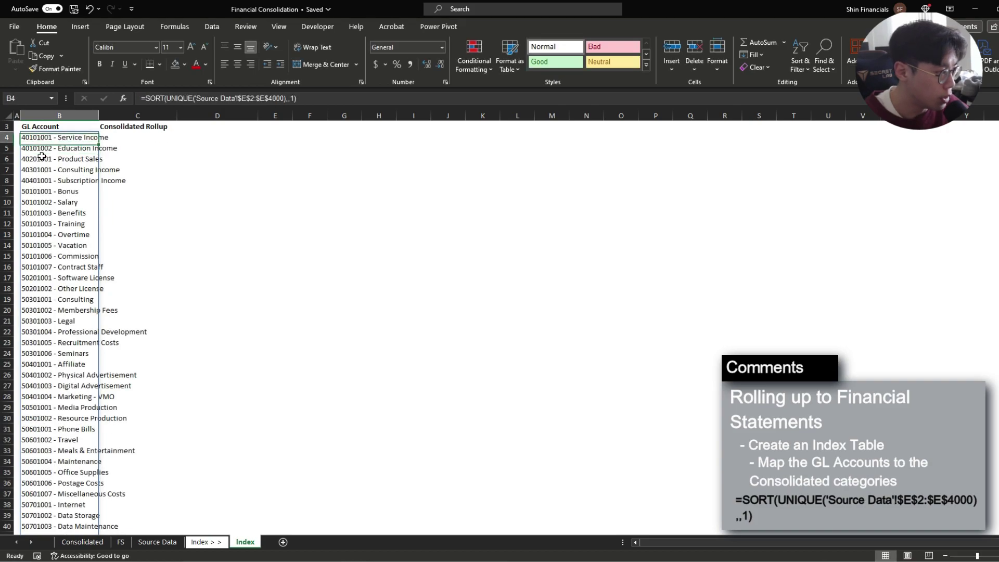
Fit the width of column B to the full list of GL account names.
key(ctrl+shift+Down)
key(ctrl+shift+Up)
key(ctrl+shift+Down)
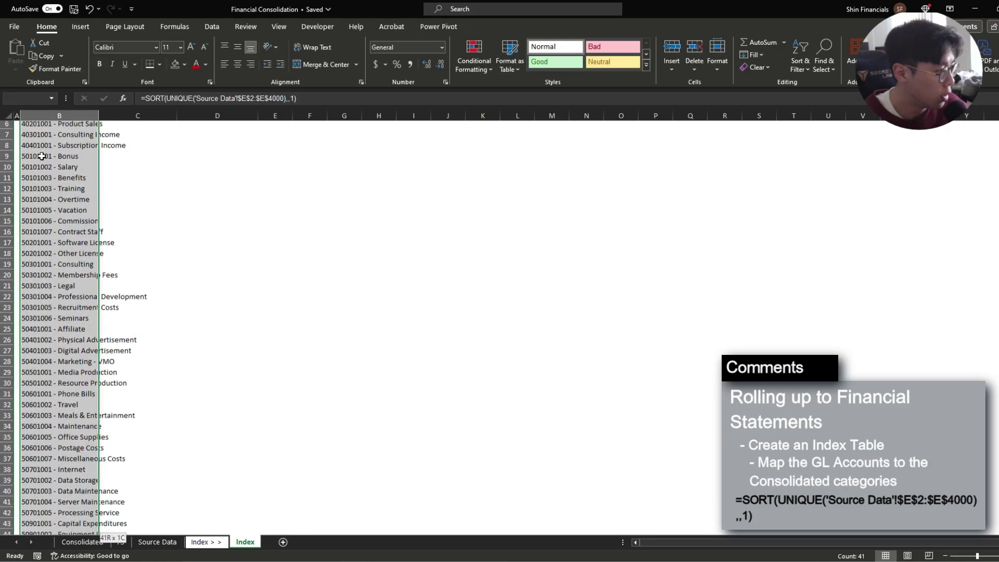
drag(42, 156, 42, 156)
key(alt+h)
key(o)
key(i)
key(Right)
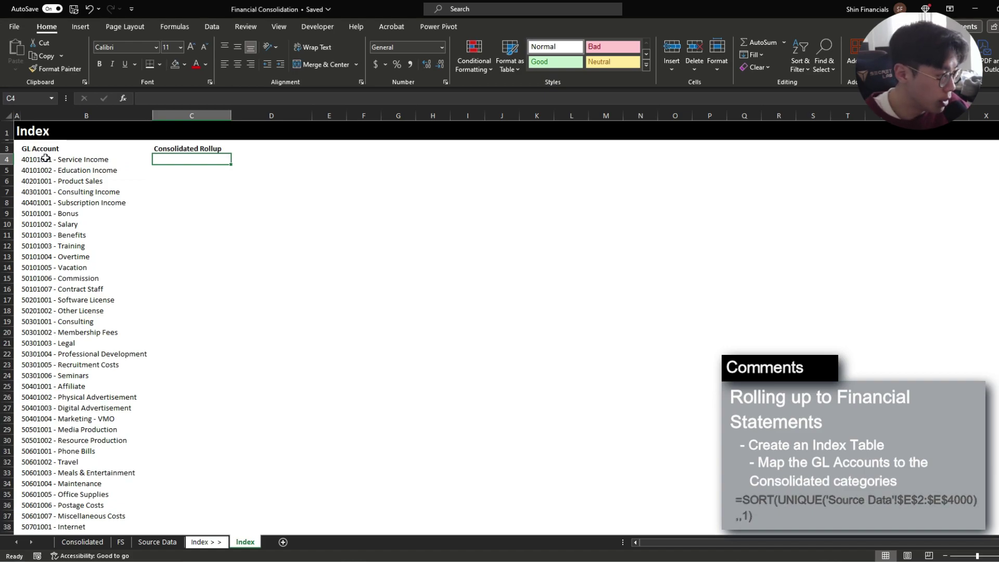
Compare the GL account number prefixes with the Account Code and Consolidated Category columns of the Parent GL table.
click(42, 157)
scroll(174, 251, down, 10)
drag(171, 434, 172, 477)
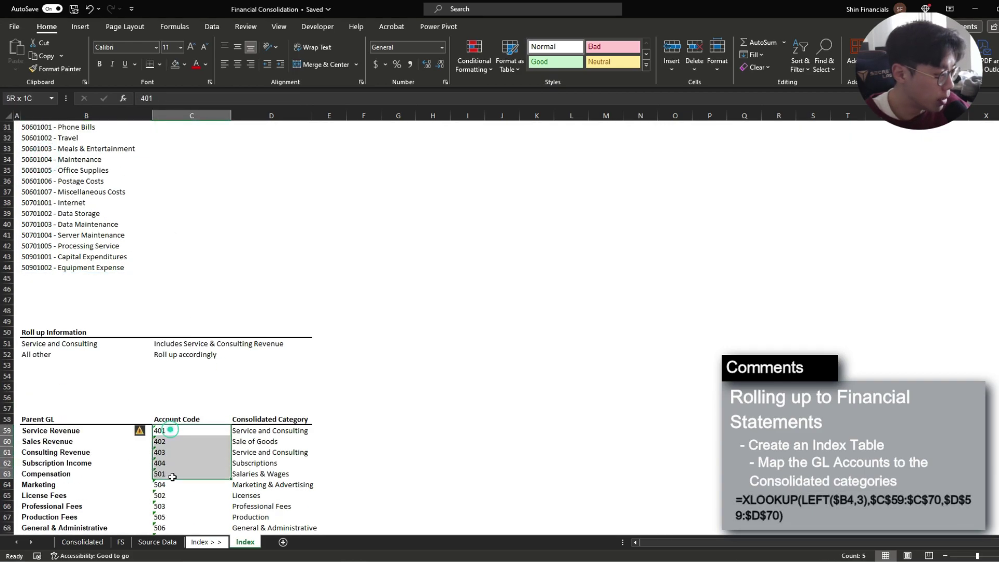
click(62, 434)
scroll(62, 434, up, 8)
scroll(99, 416, down, 12)
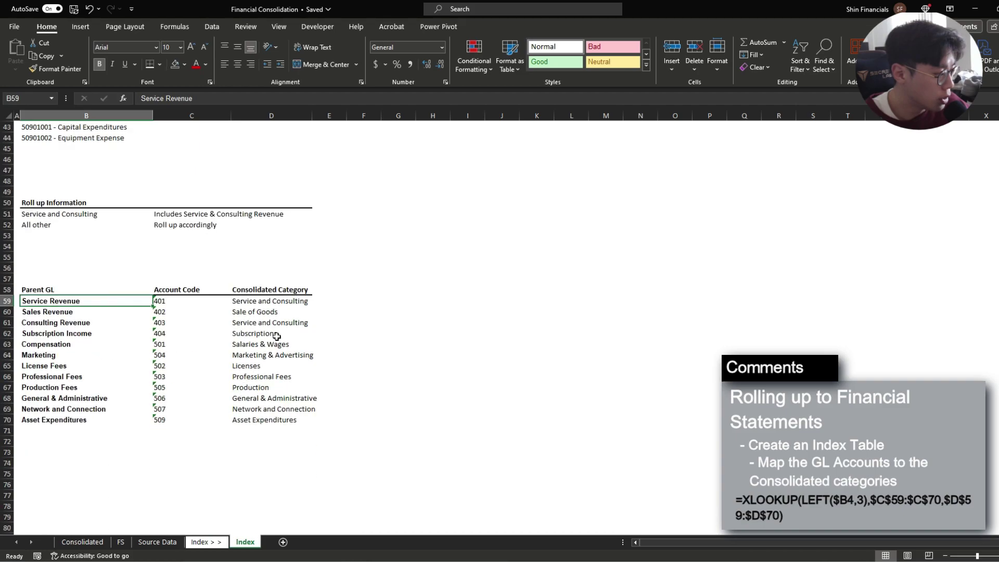
click(243, 301)
drag(243, 301, 248, 418)
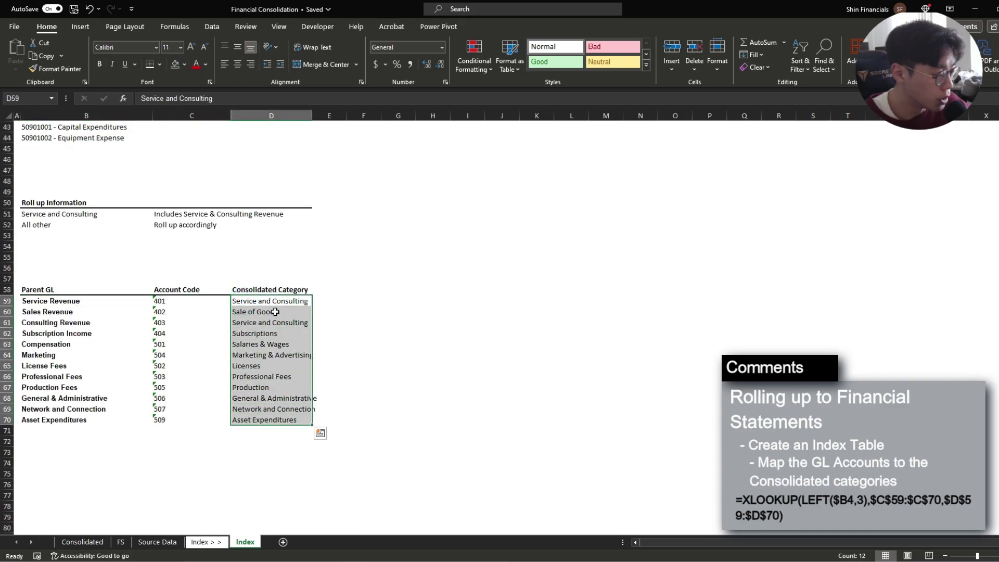
scroll(322, 311, up, 14)
Start an XLOOKUP formula in C4 under Consolidated Rollup with LEFT($B4,3) as the lookup value.
click(176, 158)
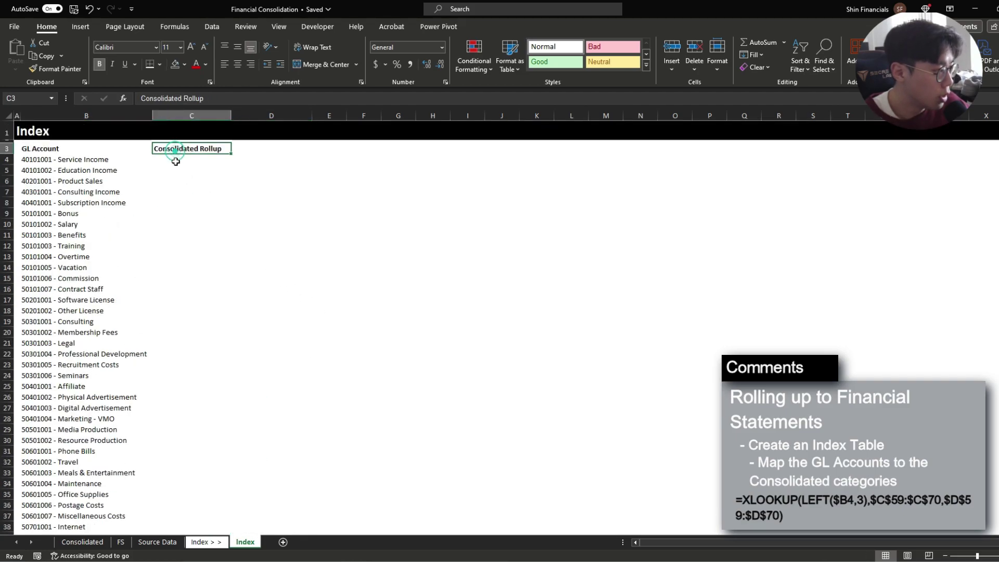
text(=)
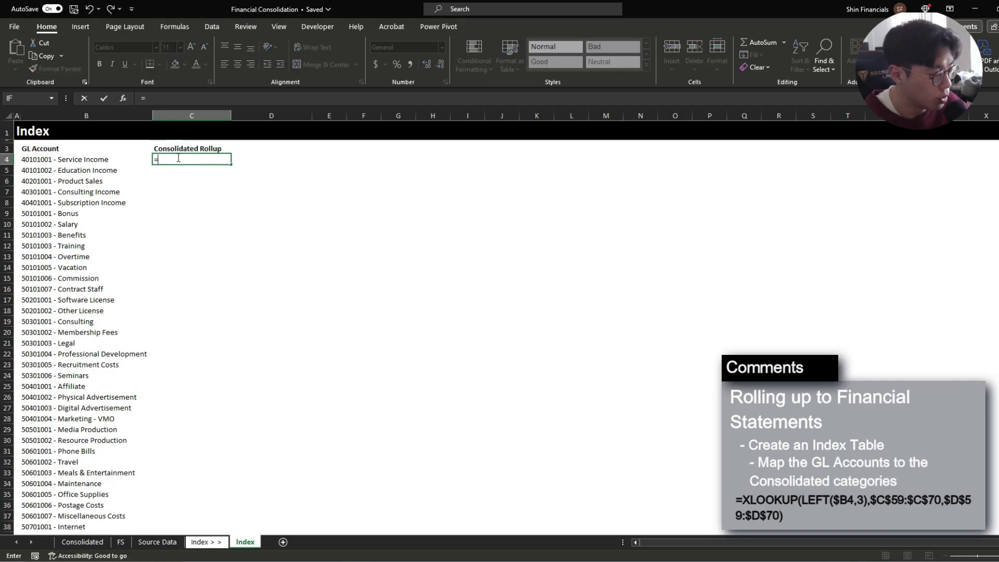
text(xlookup(left()
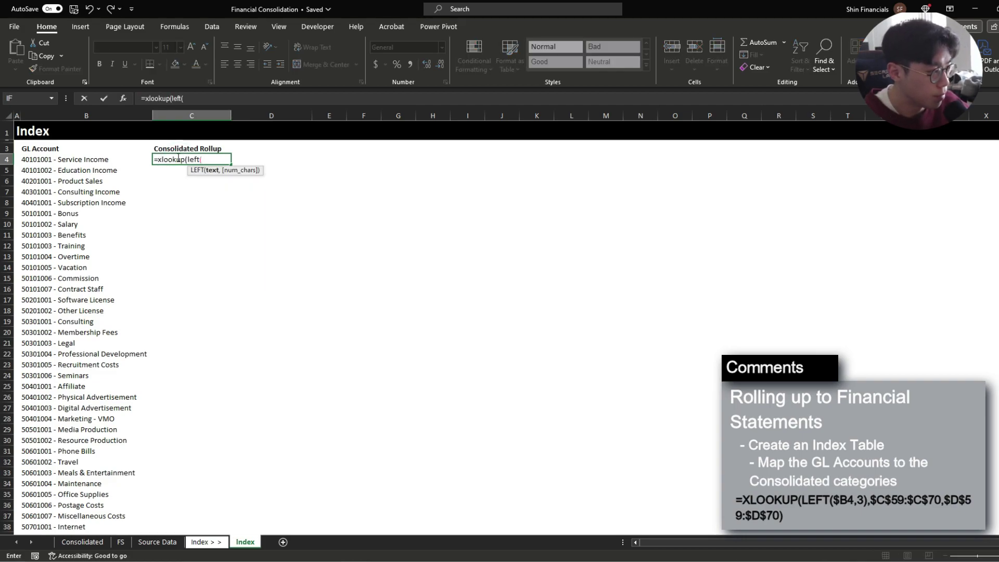
key(Left)
key(F4)
text(,3))
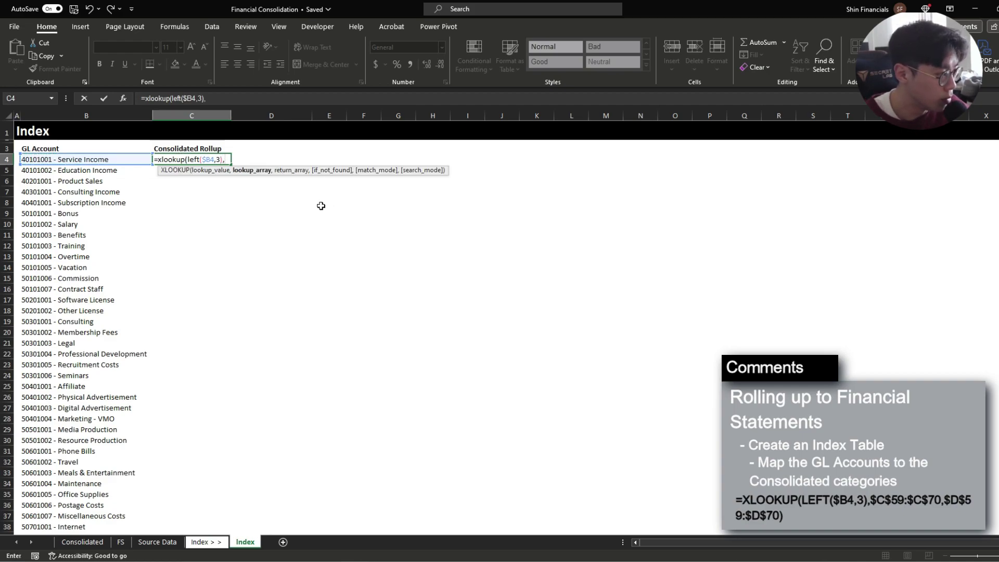
Complete the C4 XLOOKUP with $C$59:$C$70 as the lookup array and $D$59:$D$70 as the return array.
scroll(190, 297, down, 12)
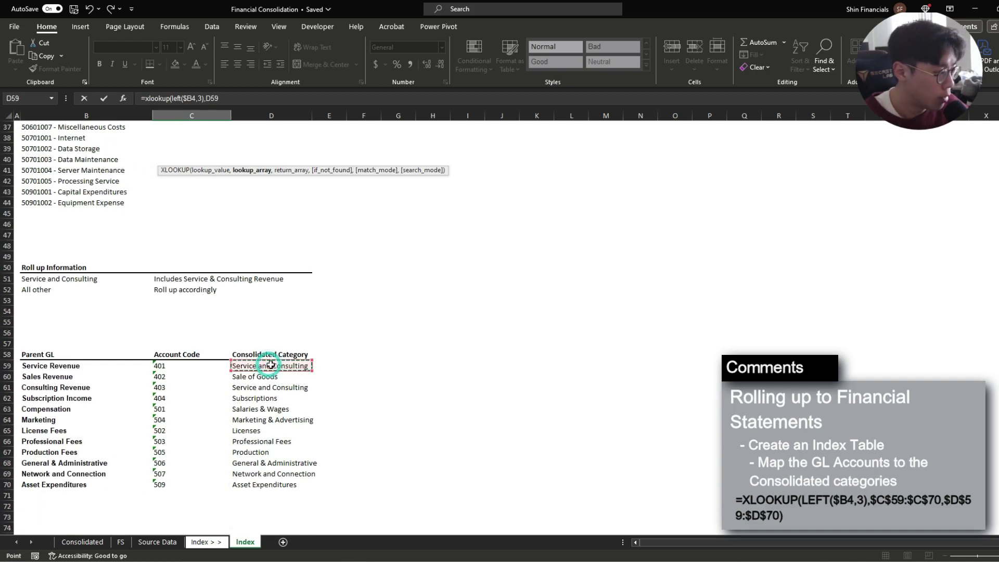
key(Left)
key(ctrl+shift+Down)
key(F4)
text(,)
key(Right)
key(ctrl+Down)
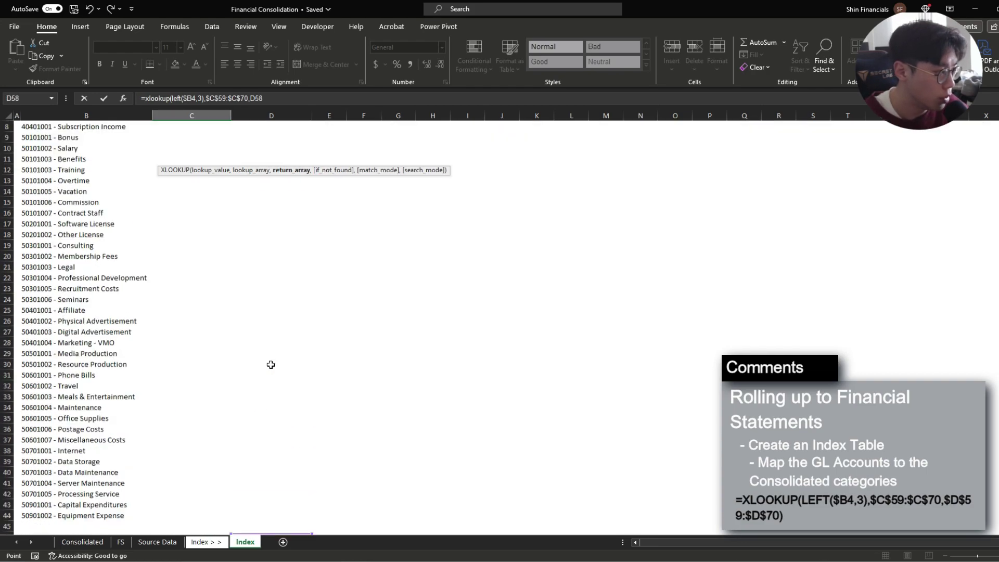
key(Down)
key(ctrl+shift+Down)
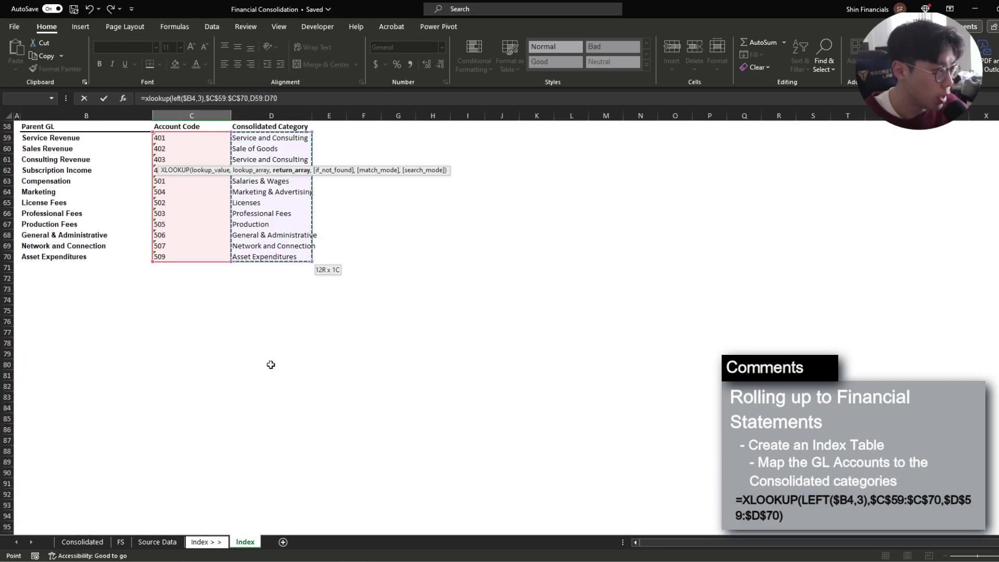
key(F4)
text())
key(ctrl+Return)
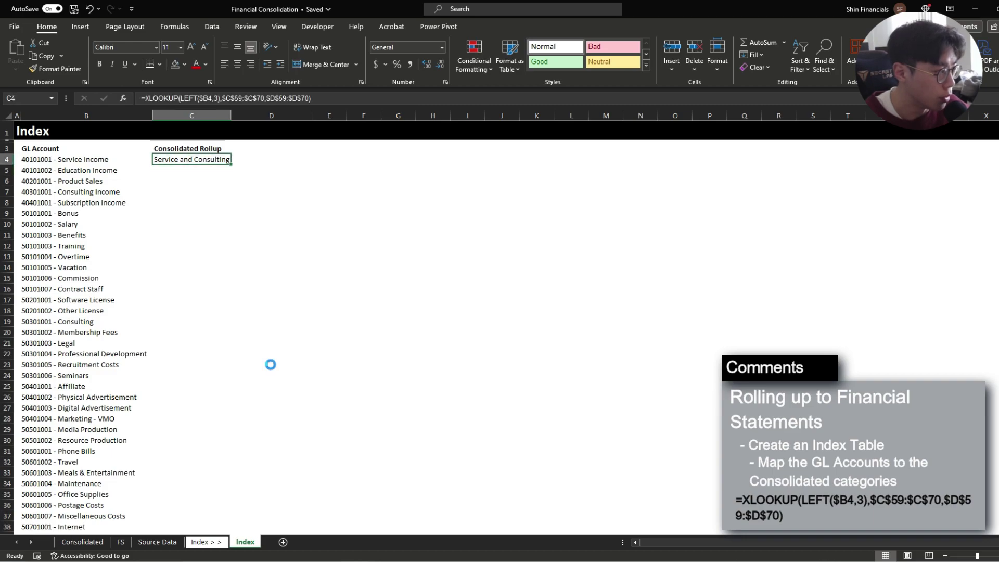
Copy the C4 lookup formula down the Consolidated Rollup column to the last GL account in row 44.
key(ctrl+c)
key(Left)
key(ctrl+Down)
key(Right)
key(ctrl+shift+Up)
key(ctrl+v)
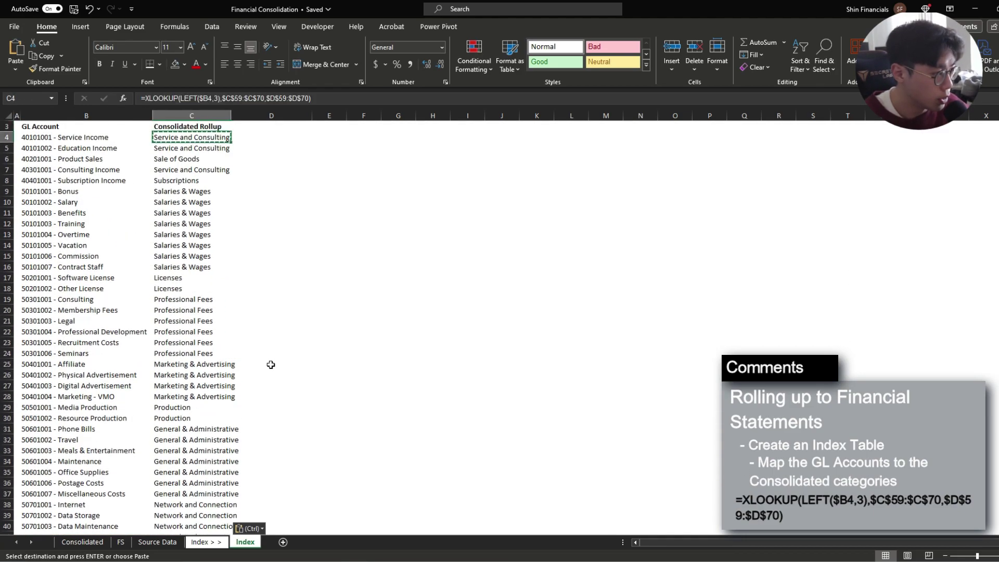
Fit the width of column C to the Consolidated Rollup entries in C4:C44.
key(ctrl+shift+Down)
key(alt+h)
key(o)
key(i)
Replace the Consolidated Rollup formulas in C4:C44 with their values.
key(ctrl+c)
key(ctrl+alt+v)
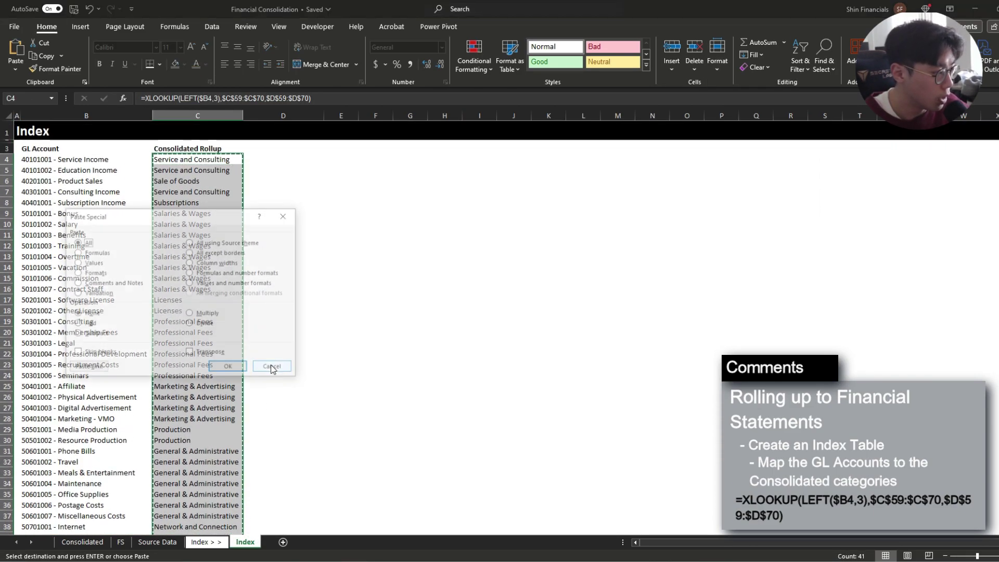
key(v)
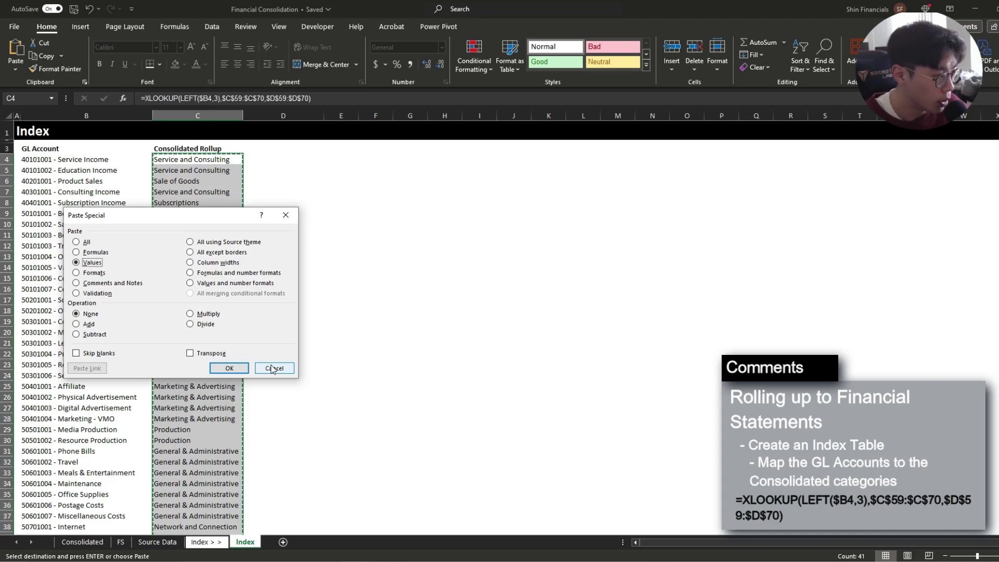
key(Return)
Try to convert the range B3:C44 into a table with headers.
key(Up)
key(Left)
key(ctrl+shift+Right)
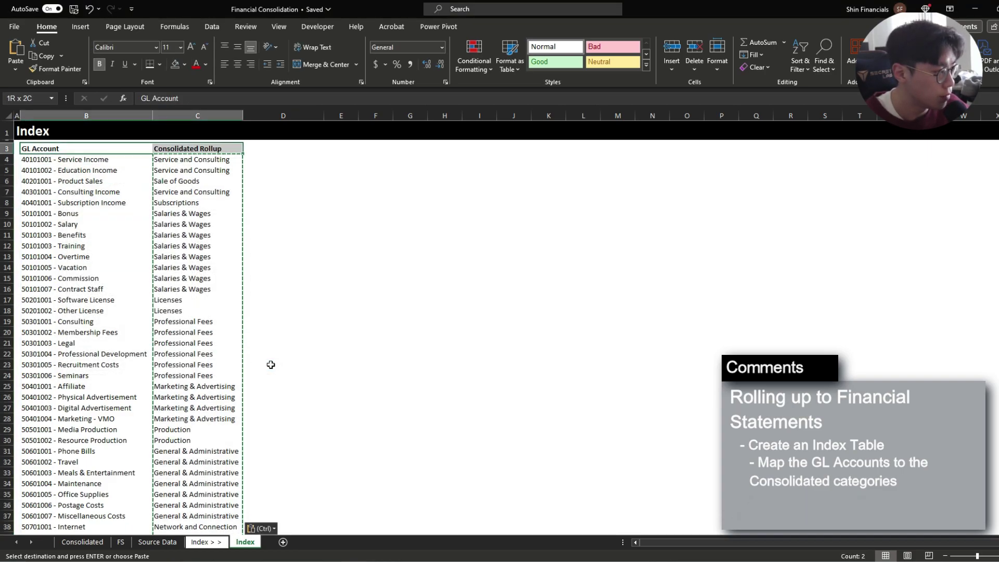
key(ctrl+shift+Down)
key(ctrl+t)
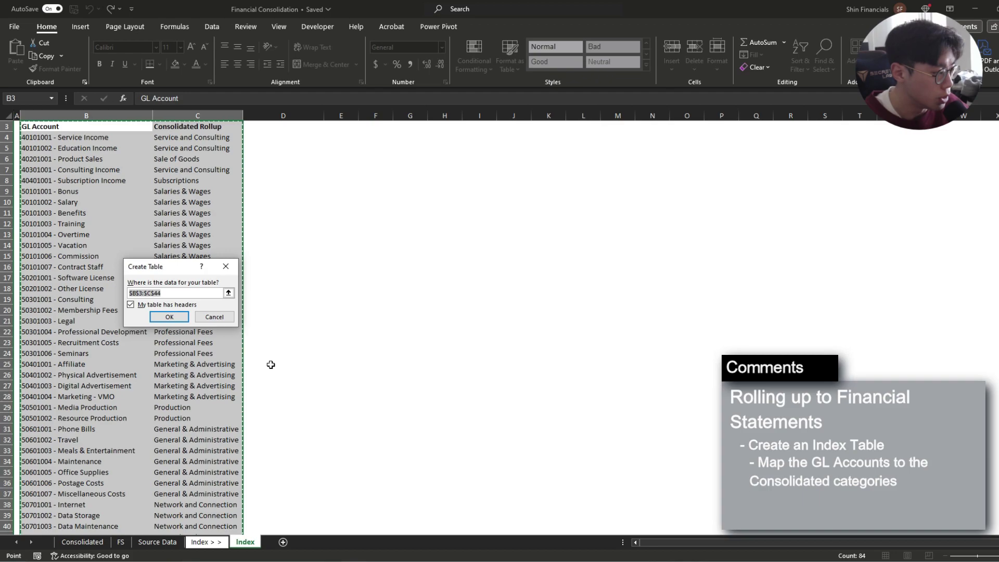
key(Return)
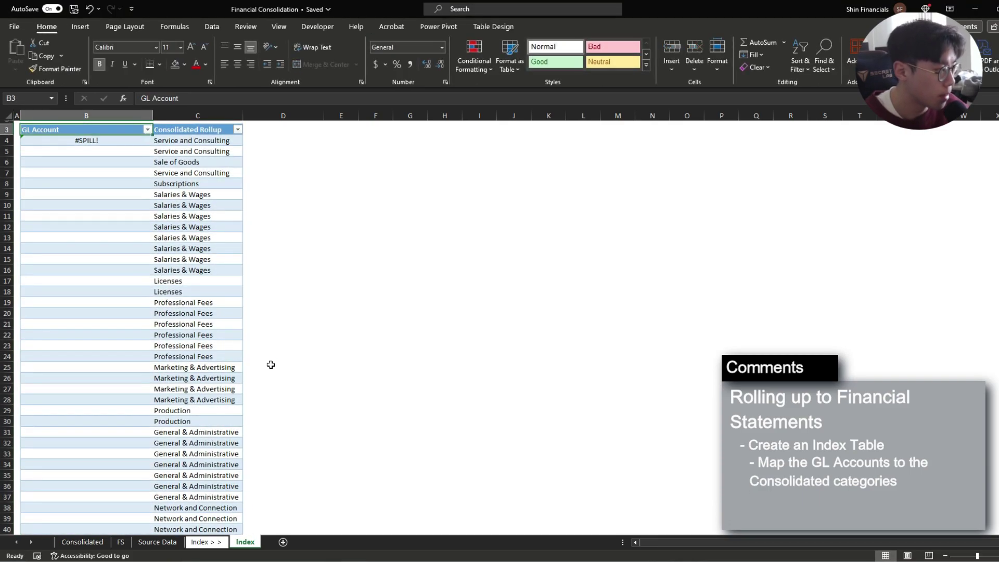
Cancel the paste into the GL Account column and undo the table conversion.
scroll(271, 365, down, 1)
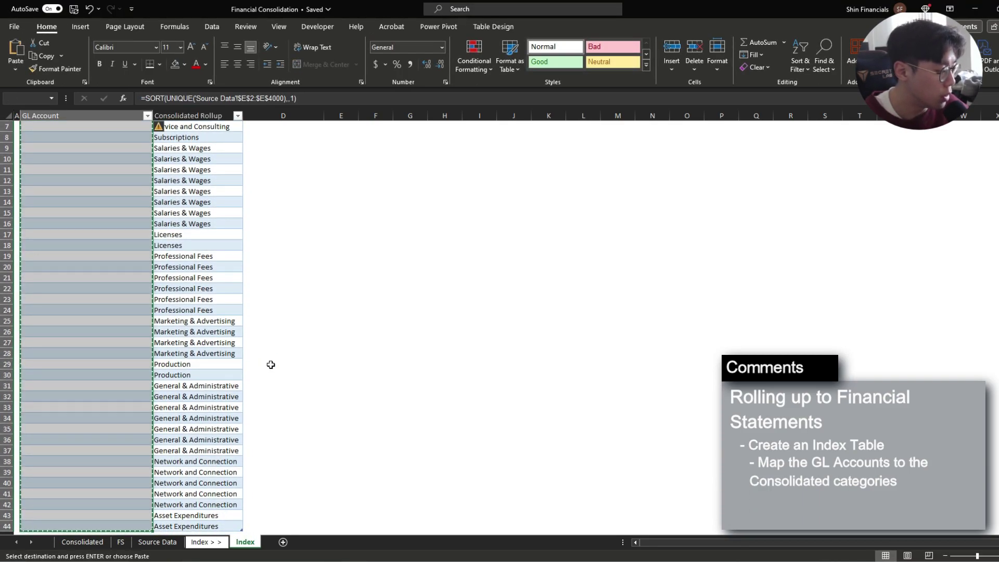
key(ctrl+alt+v)
key(Escape)
key(ctrl+z)
key(ctrl+z)
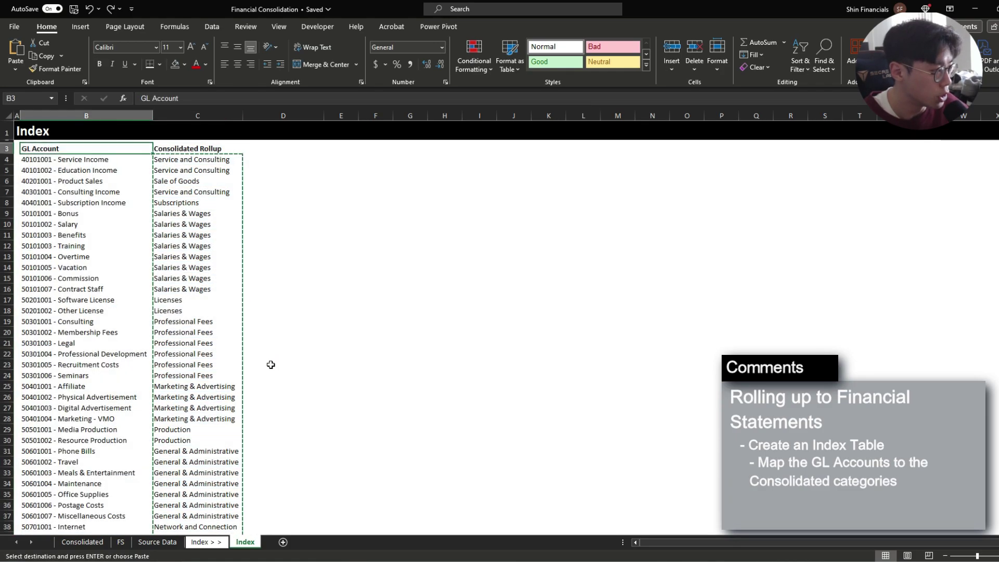
key(ctrl+z)
Replace the dynamic SORT/UNIQUE list in the GL Account column, B4:B44, with static values.
key(ctrl+alt+v)
key(v)
key(Return)
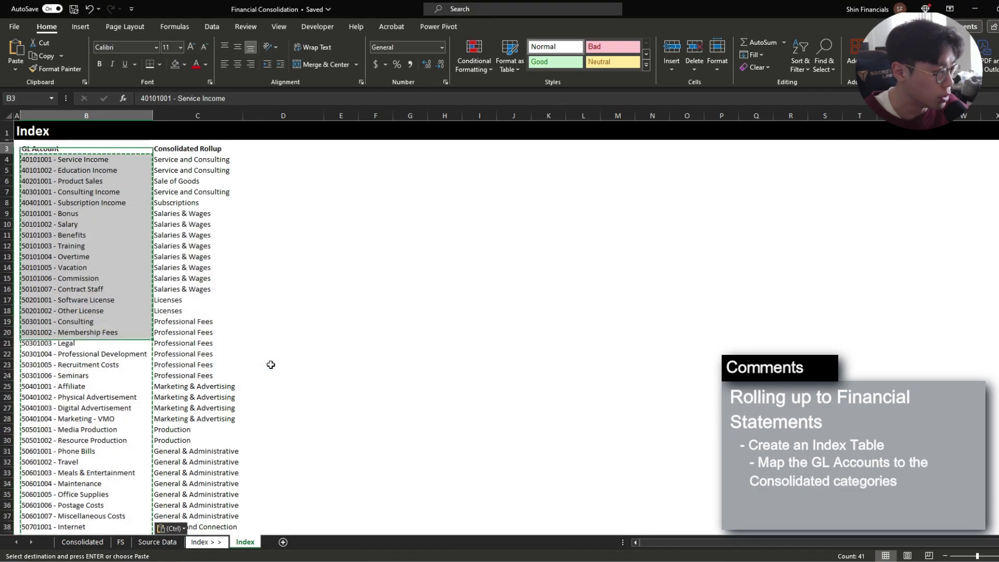
Convert the GL Account and Consolidated Rollup range B3:C44 into a table with headers.
key(ctrl+shift+Up)
key(shift+Right)
key(ctrl)
key(ctrl)
key(ctrl+shift+Down)
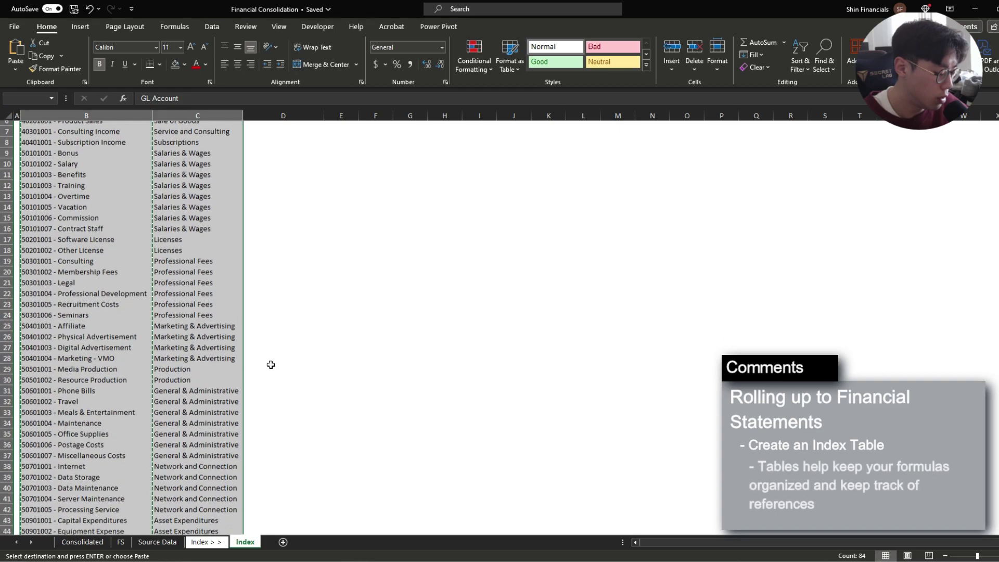
key(ctrl+t)
key(Return)
Apply the table style with a black header row and gray banded rows to the index table.
key(Up)
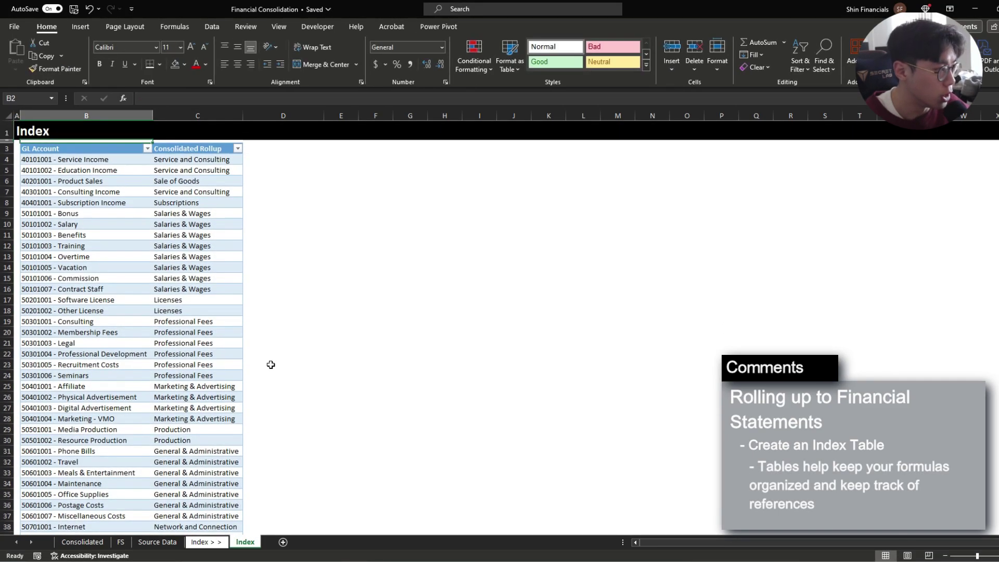
key(Down)
key(alt)
key(j)
key(t)
key(s)
key(Down)
key(Down)
key(Left)
key(Return)
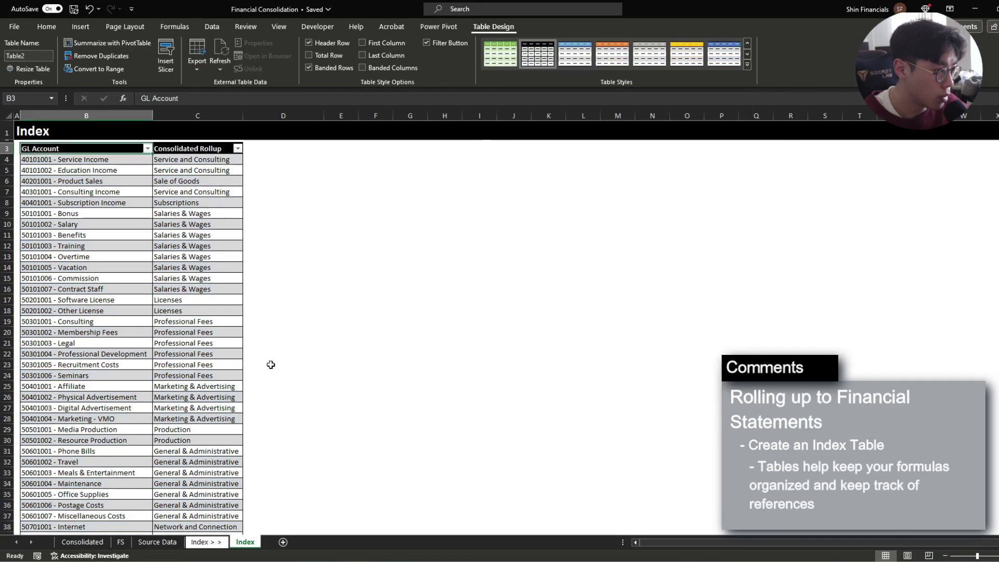
Name the index table ConsolIndex.
key(alt+j)
key(t)
key(a)
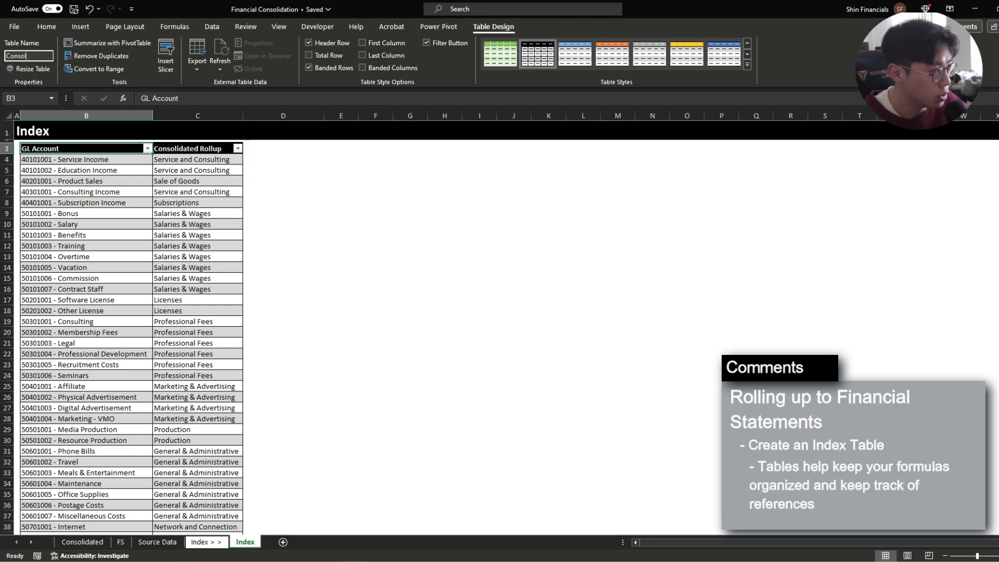
key(Return)
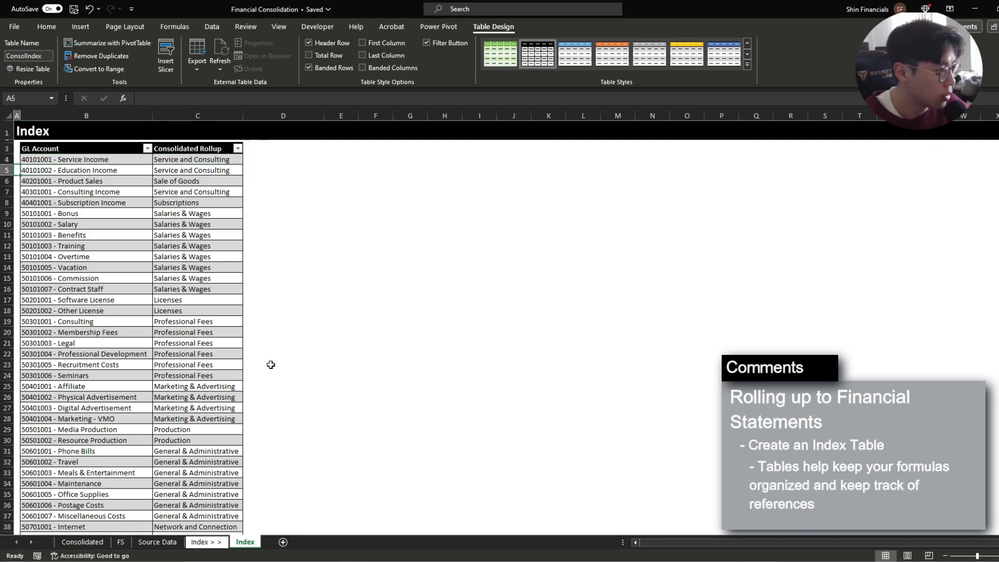
click(47, 27)
click(80, 156)
click(493, 27)
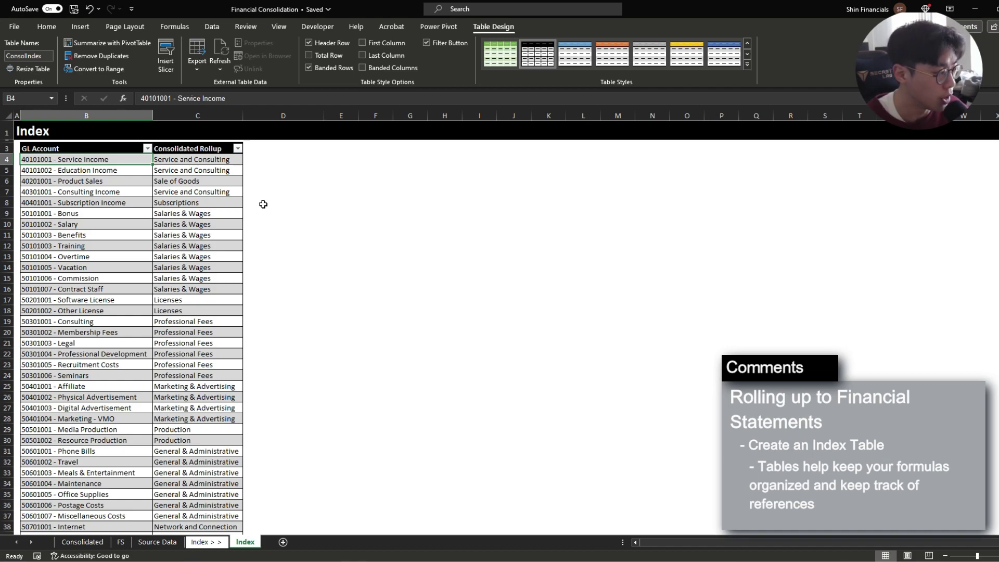
key(Right)
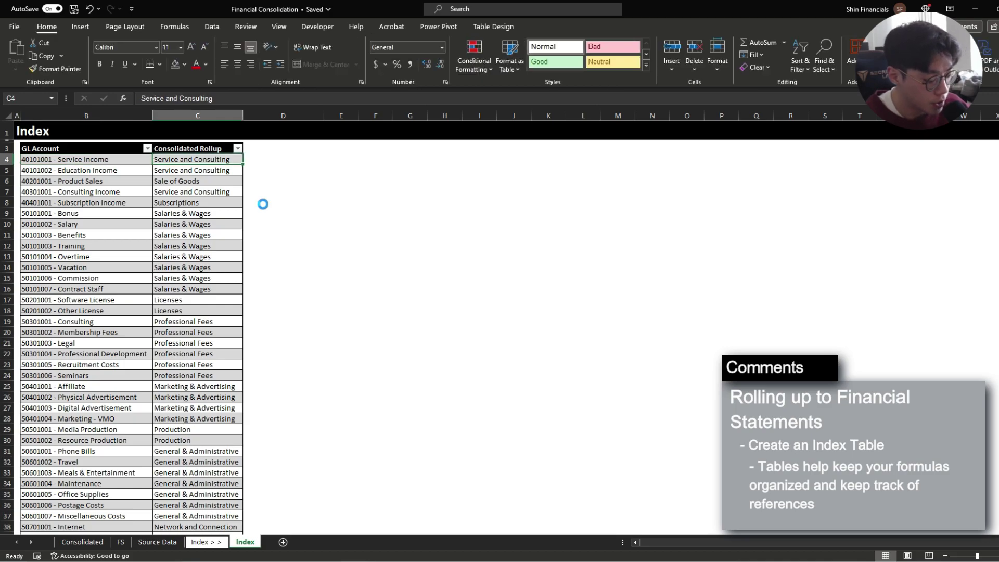
Hide the Debit and Credit columns, F and G, on the Source Data sheet.
key(ctrl+Page_Up)
key(ctrl+Page_Up)
key(ctrl+Up)
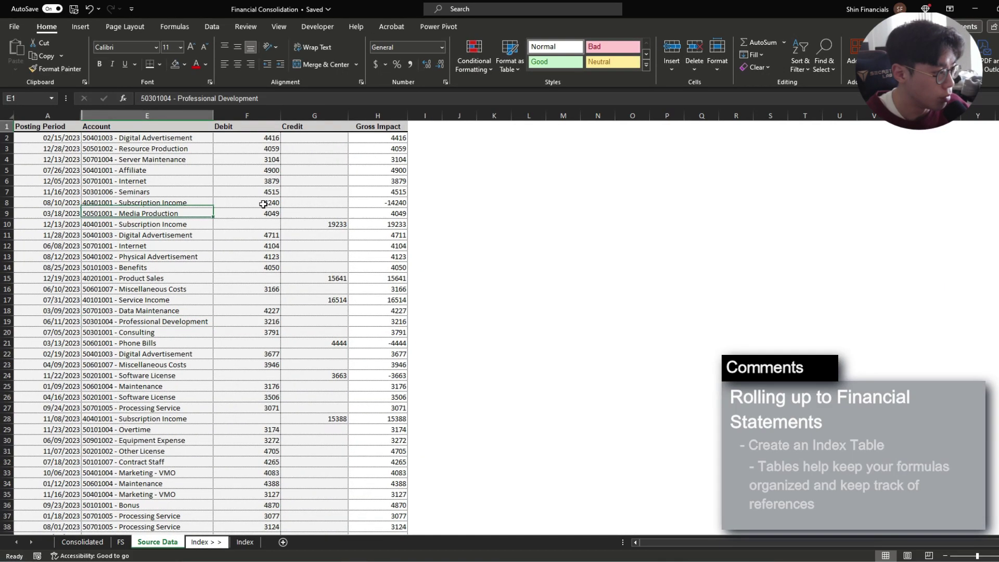
key(Right)
key(Left)
key(Left)
key(Right)
key(Down)
key(Up)
key(Right)
key(Right)
key(Right)
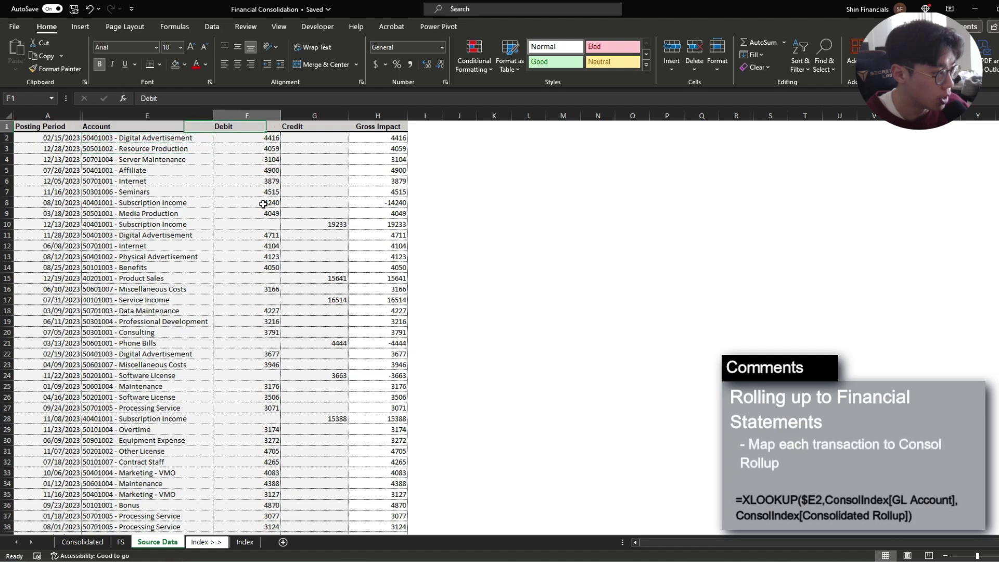
key(Left)
key(Left)
key(shift+Right)
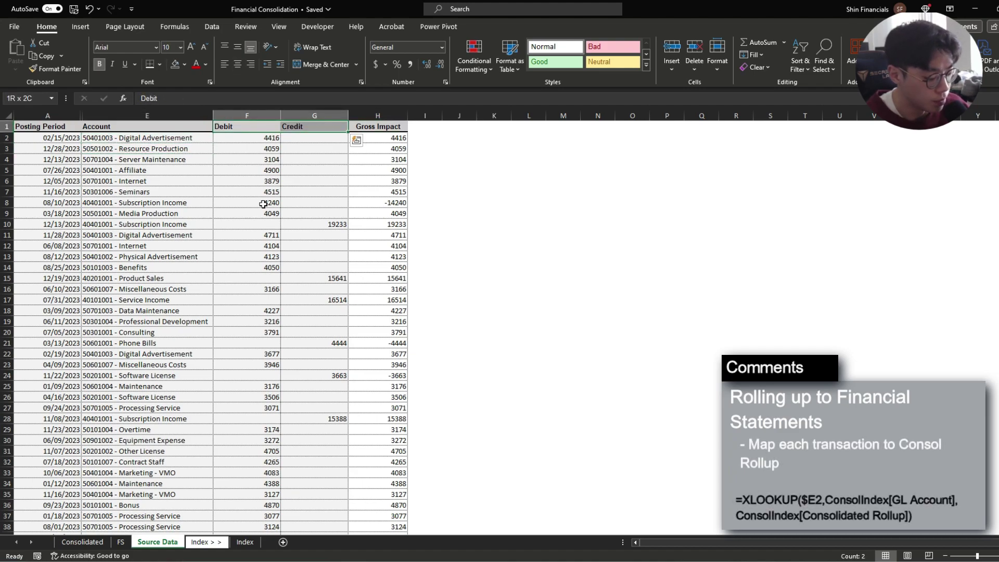
key(ctrl+0)
Add a Consol Rollup header in I1 with the Gross Impact header's formatting and set the column width to 20.
key(Right)
key(ctrl+c)
key(Right)
key(ctrl+v)
key(Escape)
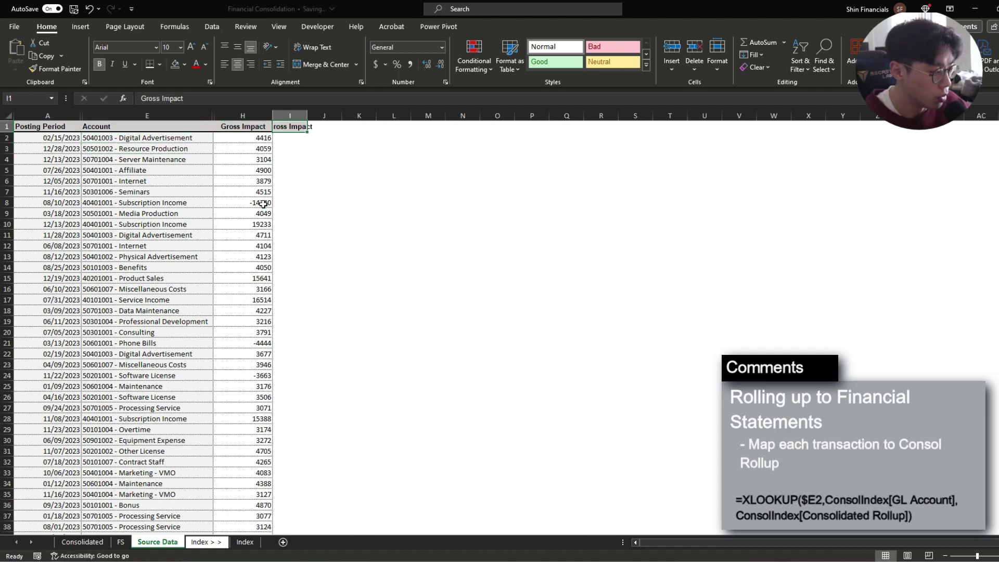
text(Consol Rollup)
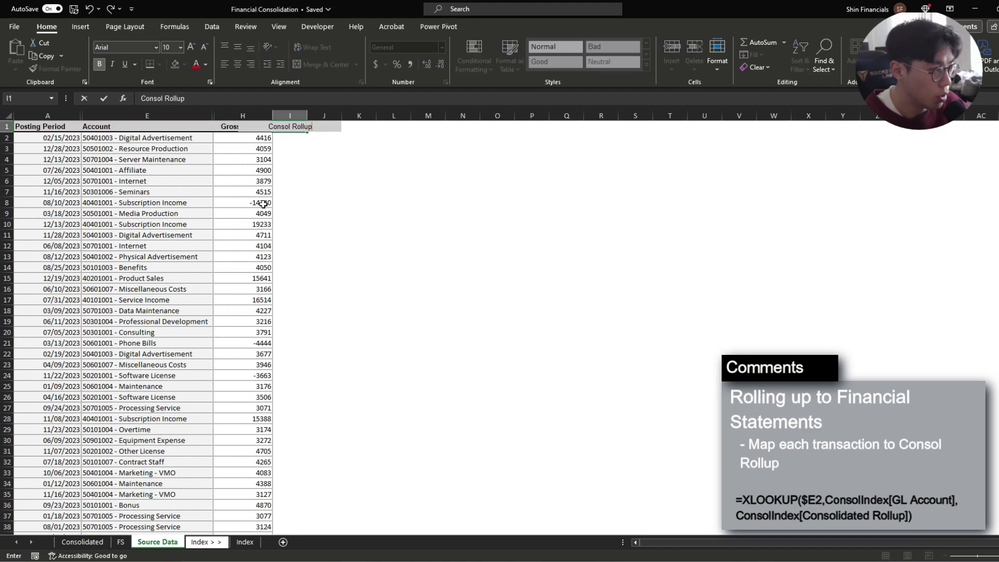
key(ctrl+Return)
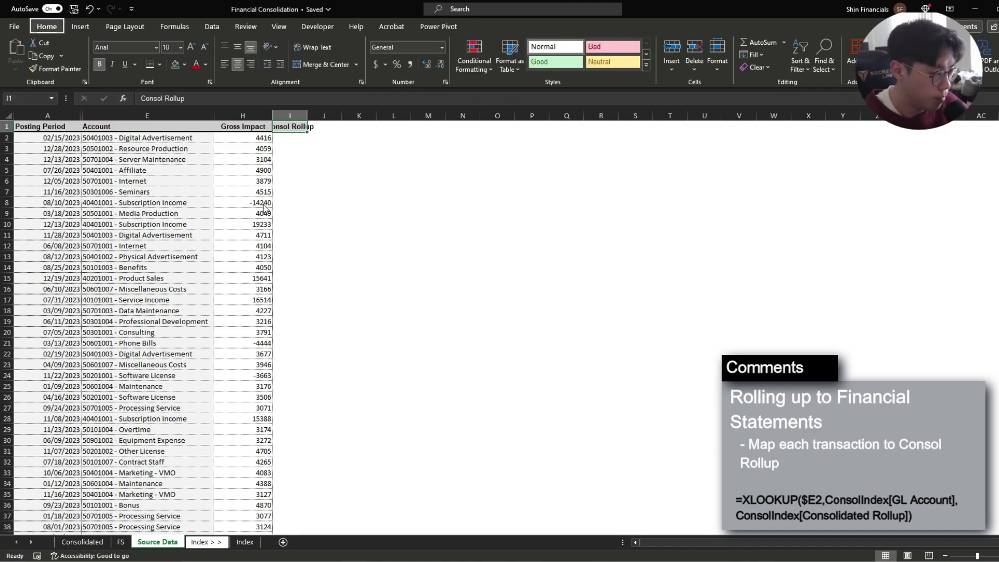
text(how20)
key(Return)
Copy the first Gross Impact cell, H2, with its formatting into I2 under Consol Rollup.
key(Down)
key(Left)
key(ctrl+c)
key(Right)
key(ctrl+v)
key(Escape)
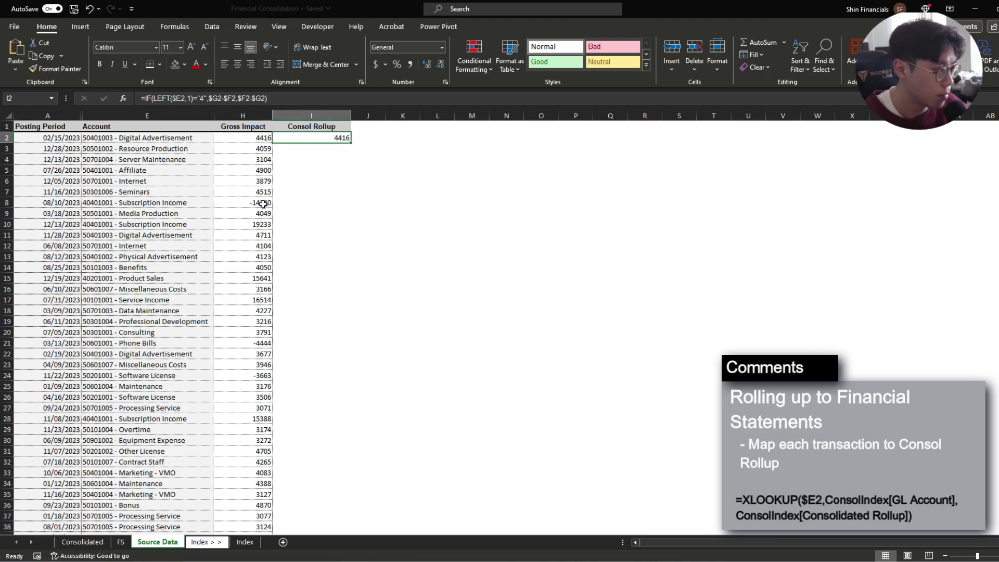
Start an XLOOKUP formula in I2 of Source Data with $E2 as the lookup value.
text(=xlookup)
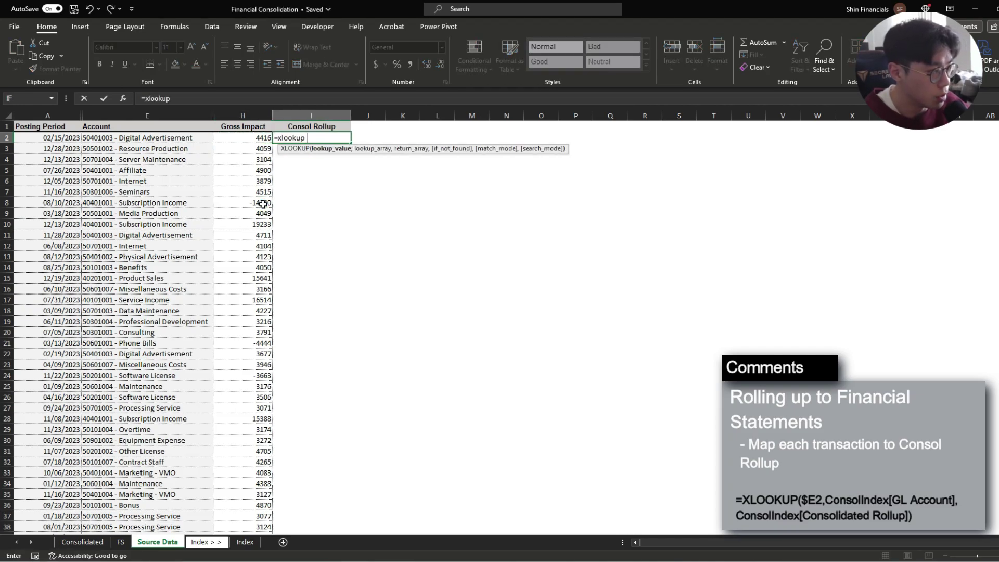
key(Left)
key(F4)
key(F4)
Set the XLOOKUP lookup array to ConsolIndex[GL Account], the GL Account column on the Index sheet.
key(ctrl+Page_Down)
key(ctrl+Page_Down)
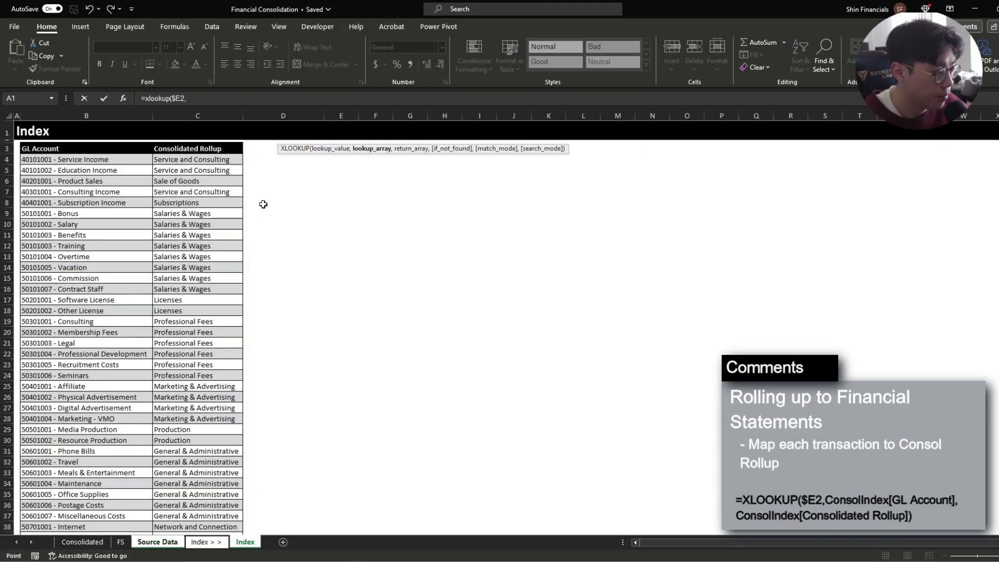
key(Right)
key(Down)
key(Down)
key(Down)
key(ctrl+shift+Down)
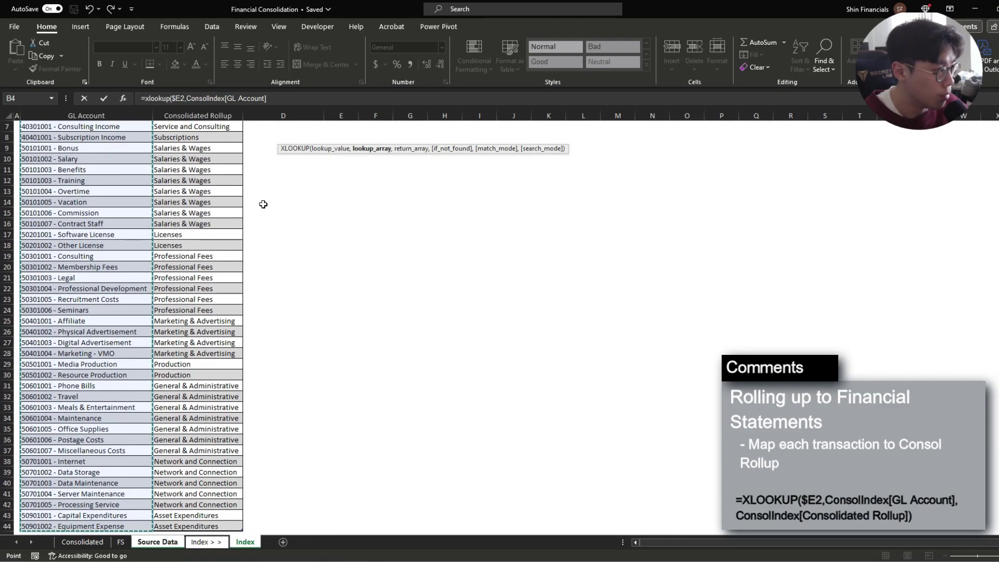
Add ConsolIndex[Consolidated Rollup] as the XLOOKUP return array and enter the formula in I2.
text(,)
key(Down)
key(Up)
key(ctrl+shift+Down)
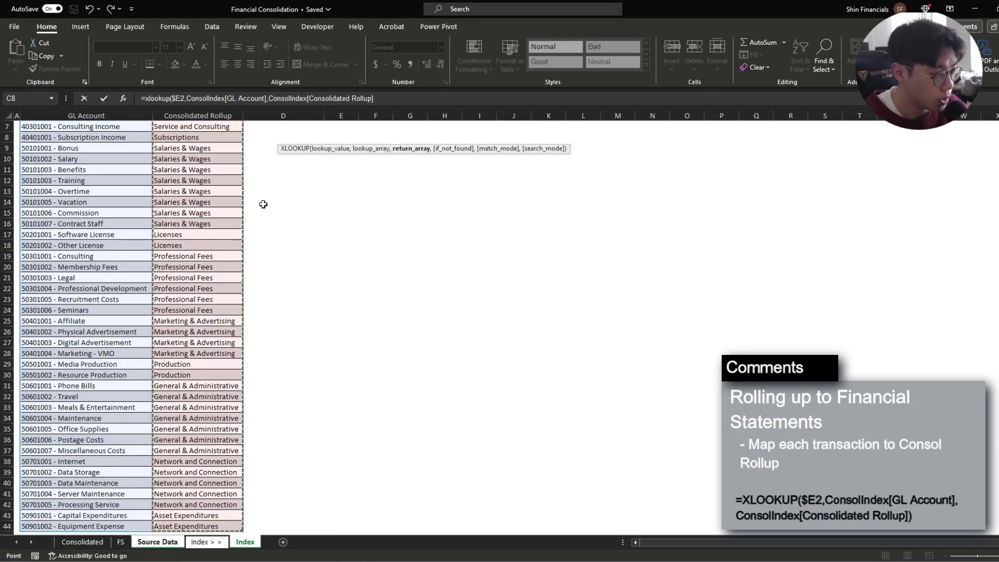
key(Return)
Copy the I2 lookup formula down the Consol Rollup column through row 4000.
key(Up)
key(ctrl+c)
key(Left)
key(ctrl+Down)
key(Right)
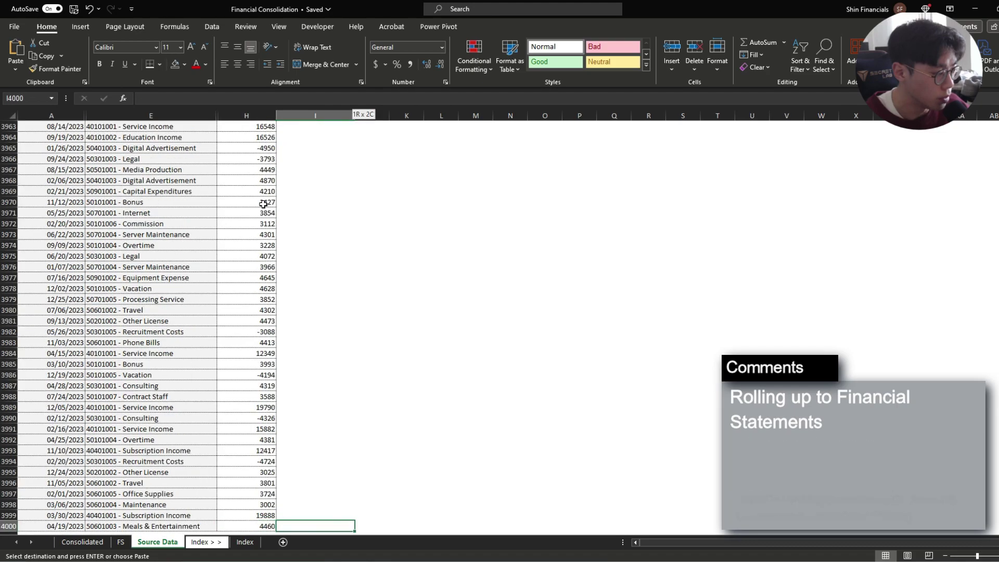
key(ctrl+shift+Up)
key(Return)
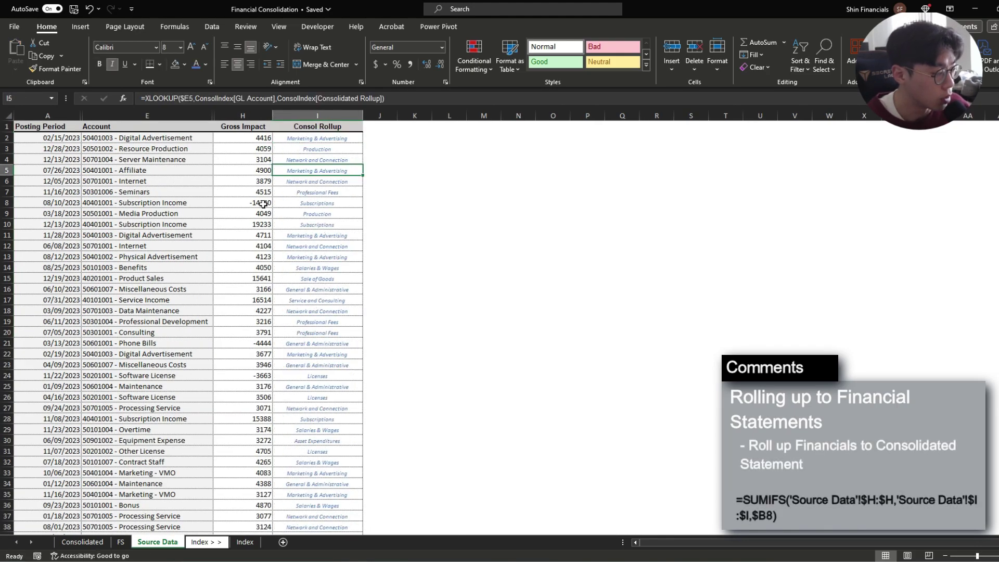
Start a SUMIFS formula in C8 of the Consolidated sheet, beside Service and Consulting.
key(ctrl+Page_Up)
key(ctrl+Page_Up)
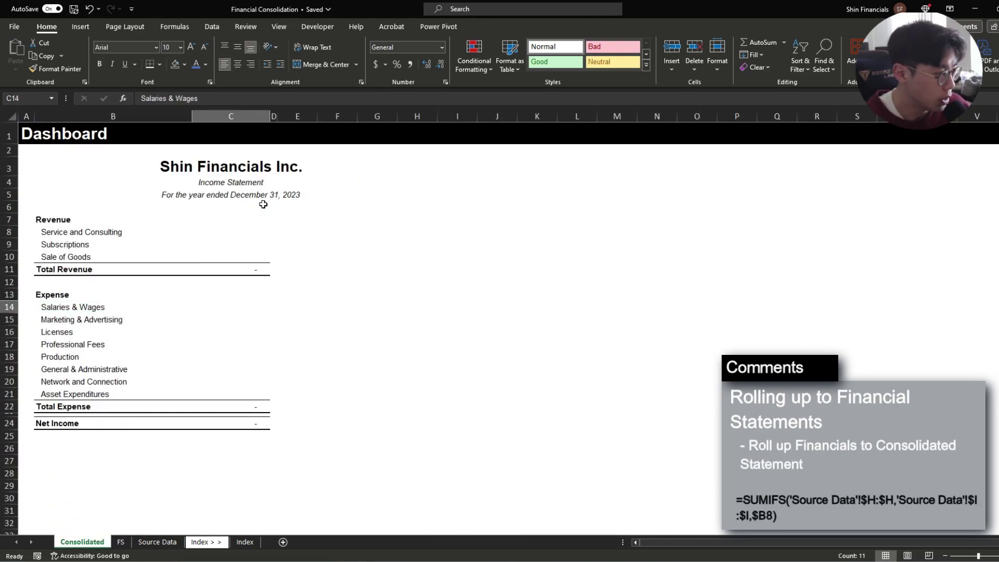
key(Up)
key(Up)
key(Up)
key(Up)
key(Up)
key(Up)
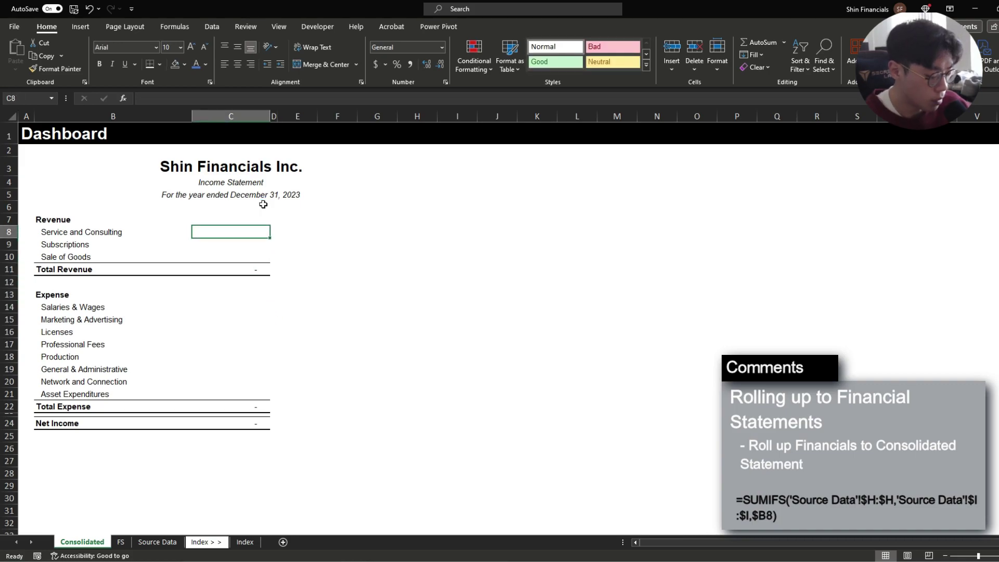
text(=sumnifs)
key(BackSpace)
key(BackSpace)
key(BackSpace)
key(BackSpace)
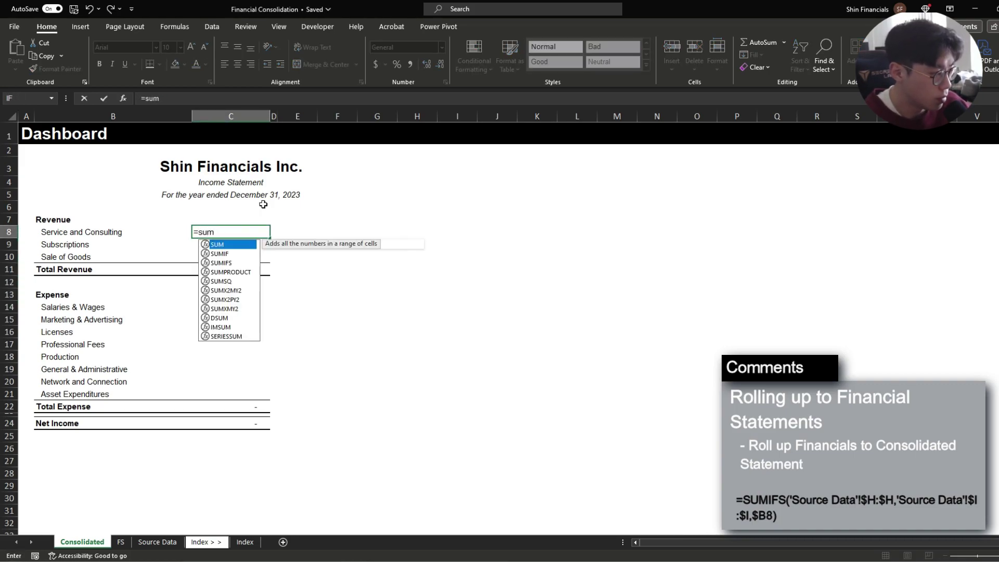
text(ifs()
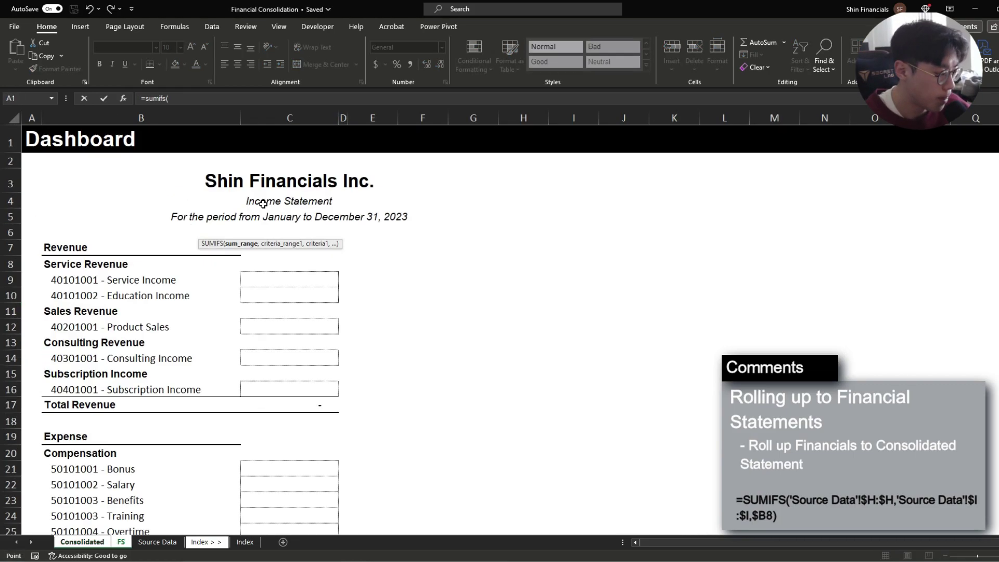
Set the SUMIFS sum range to the absolute Gross Impact column, 'Source Data'!$H:$H.
key(ctrl+Page_Down)
key(ctrl+Page_Down)
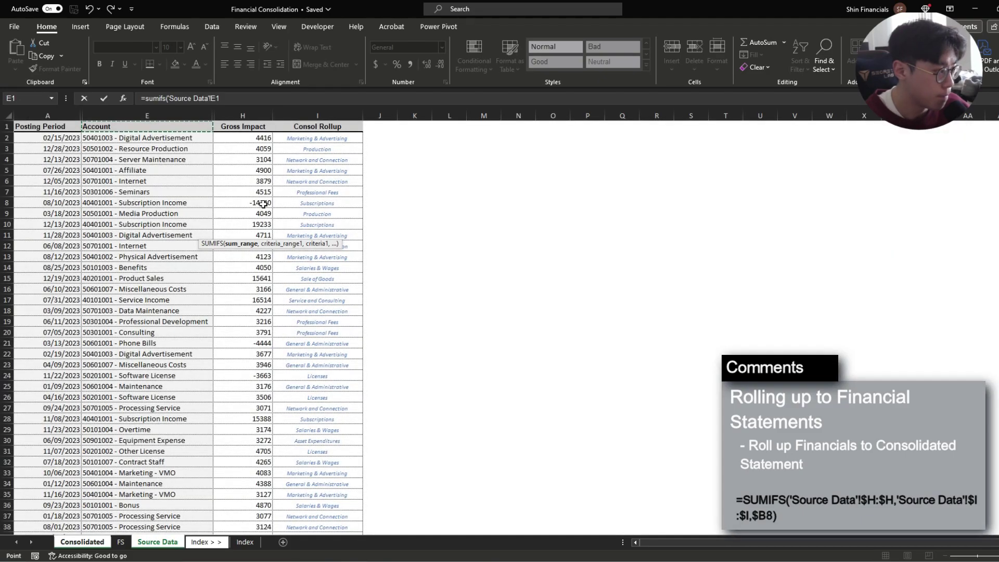
key(Left)
key(ctrl+space)
key(F4)
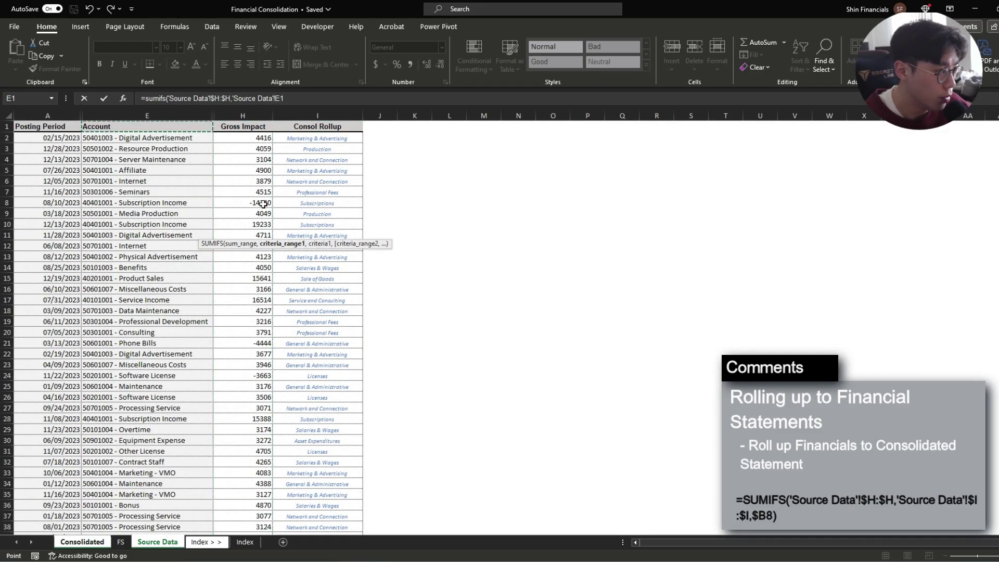
Complete the C8 SUMIFS with 'Source Data'!$I:$I as the criteria range and $B8 as the criterion.
key(ctrl+space)
key(F4)
text(,0))
key(Return)
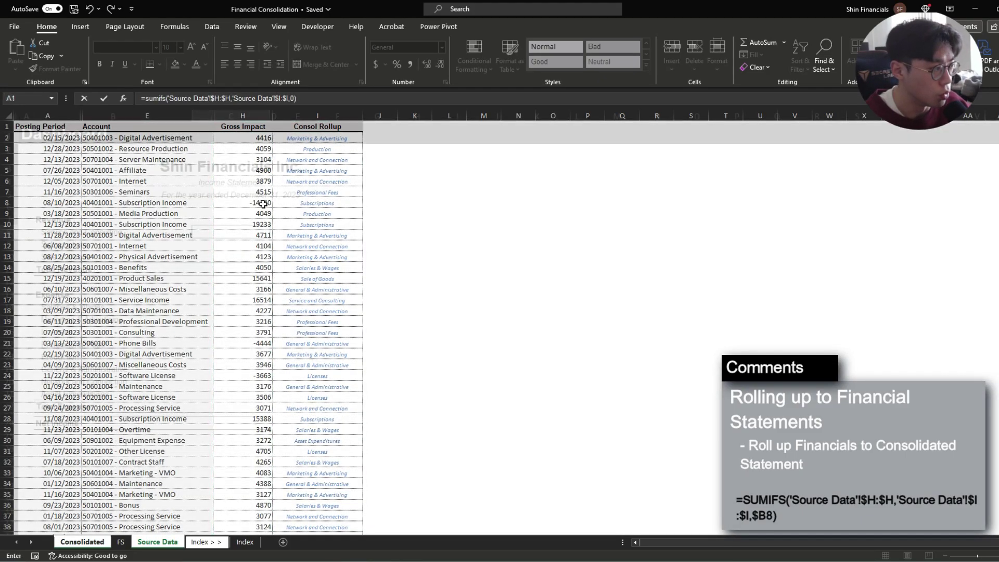
key(Up)
key(F2)
key(BackSpace)
text($B8)
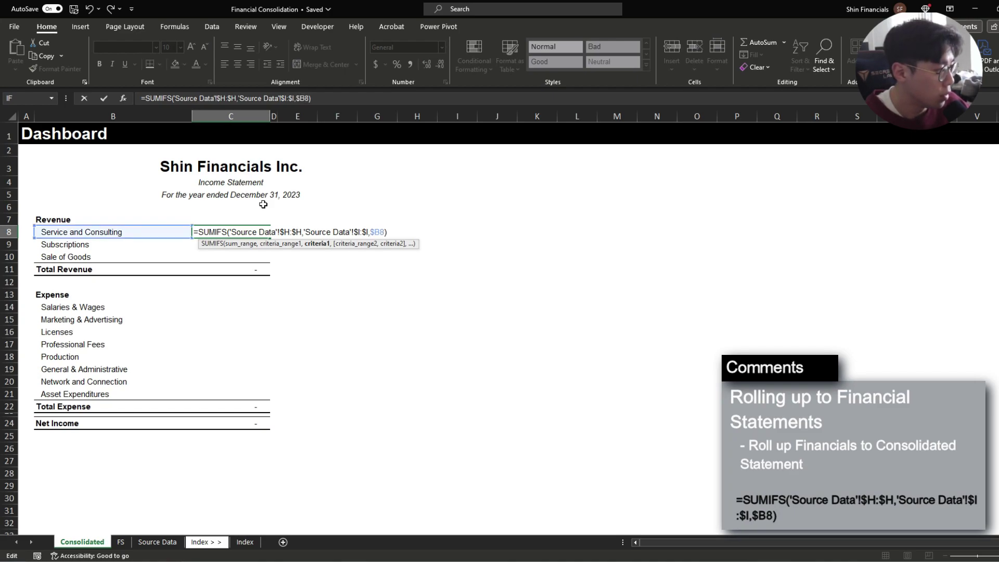
key(Return)
Copy the C8 SUMIFS formula to the Subscriptions and Sale of Goods rows, C9:C10.
key(Up)
key(ctrl+c)
key(shift+Down)
key(shift+Down)
key(ctrl+v)
Paste the SUMIFS formula into all expense rows, C14:C21, from Salaries & Wages to Asset Expenditures.
key(Down)
key(Down)
key(Down)
key(Down)
key(Down)
key(Down)
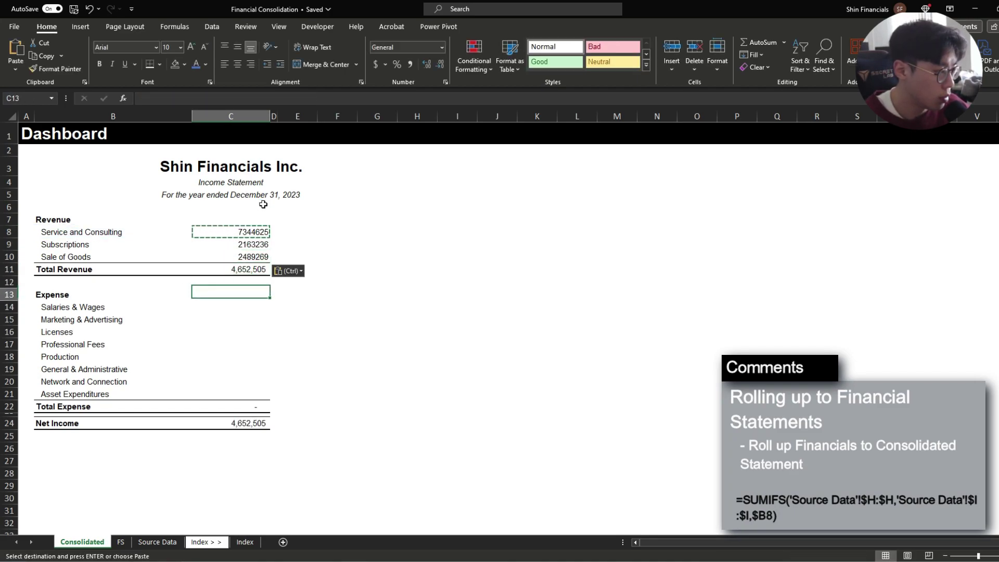
key(Left)
key(ctrl+Down)
key(Up)
key(Right)
key(ctrl+shift+Up)
key(shift+Down)
key(shift+Down)
key(shift+Down)
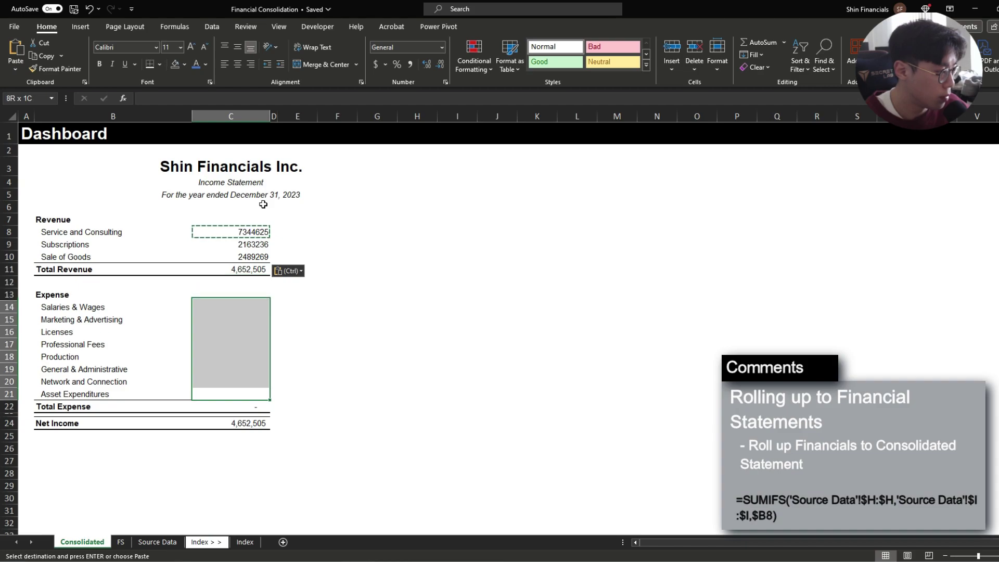
key(ctrl+v)
Format the statement amounts in C8:C24 with comma style and no decimal places.
key(ctrl+Up)
key(ctrl+Up)
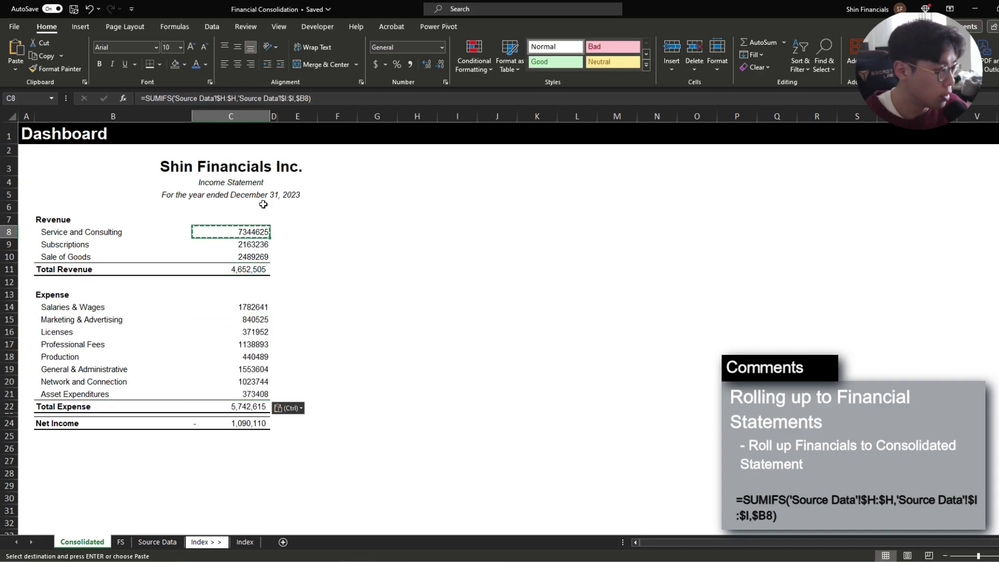
key(ctrl+shift+Down)
key(ctrl+shift+Down)
key(ctrl+shift+Down)
key(ctrl+shift+Down)
key(alt)
key(h)
key(k)
key(alt+h)
key(9)
key(alt+h)
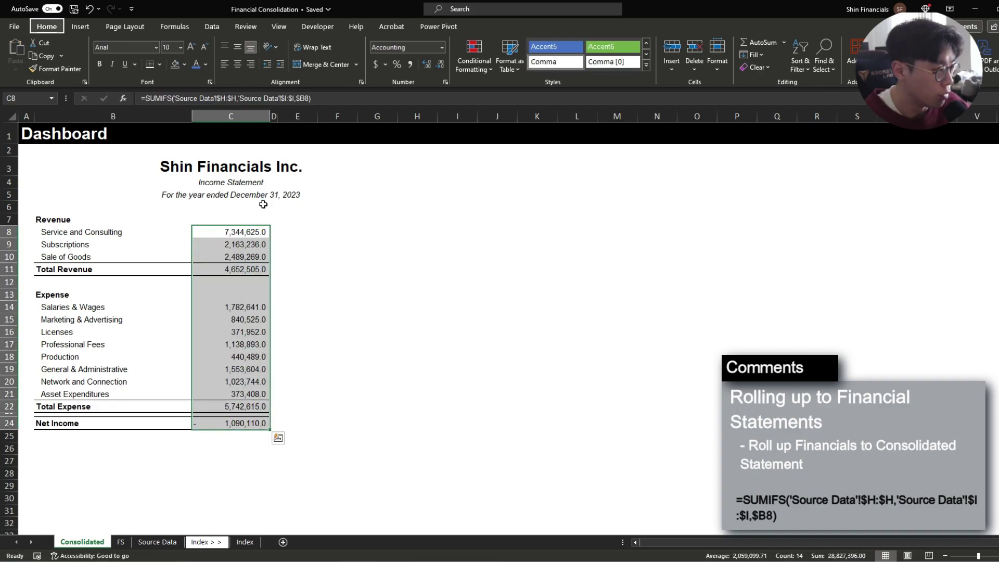
key(9)
Re-enter Total Revenue in C11 as an AutoSum of the three revenue rows, C8:C10.
key(Left)
key(Right)
key(shift+Down)
key(shift+Down)
key(shift+Down)
key(ctrl+Down)
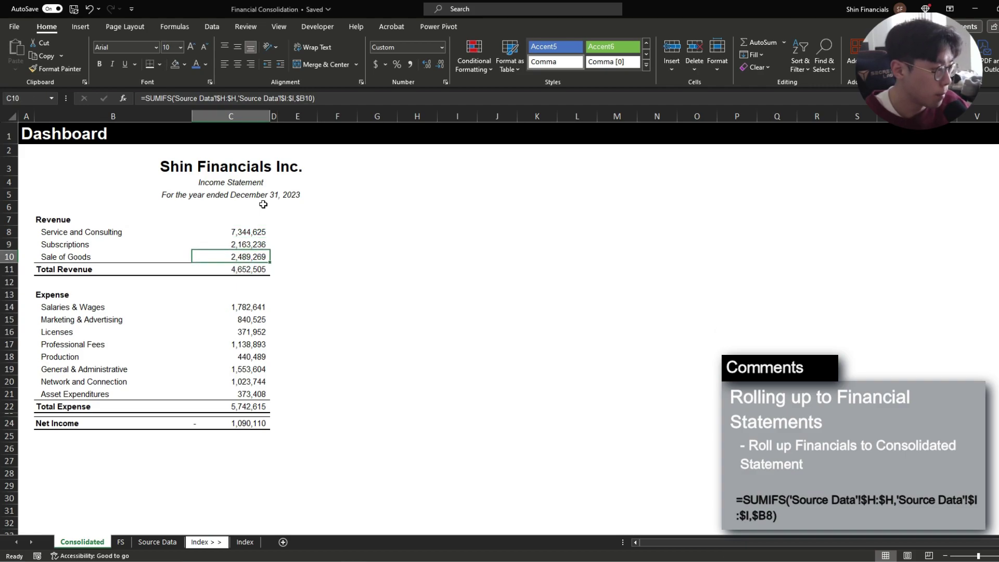
key(F2)
key(alt+=)
key(Return)
key(ctrl+Down)
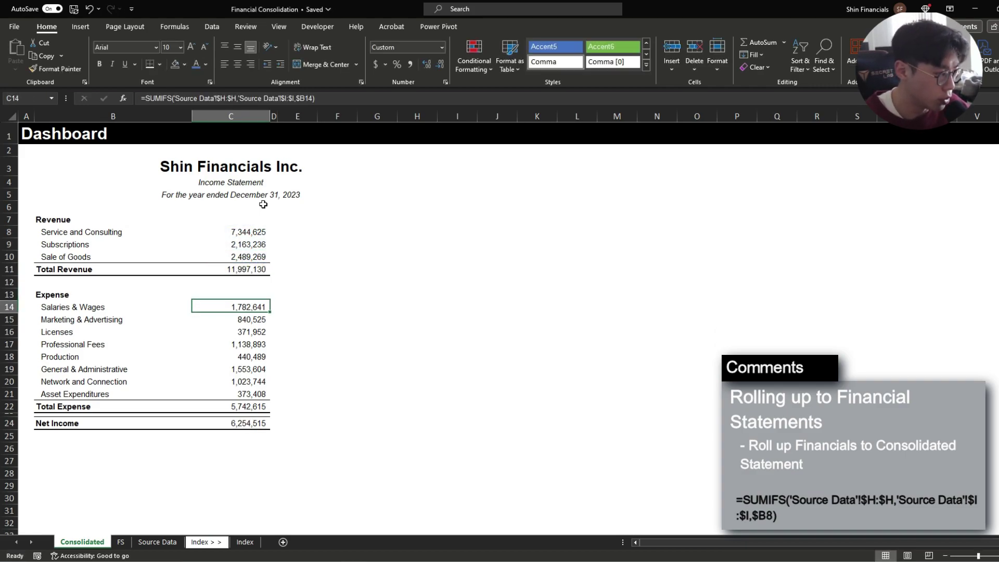
Re-enter Total Expense in C22 as =SUM(C14:C21).
key(ctrl+Down)
key(alt+=)
key(Escape)
key(alt+=)
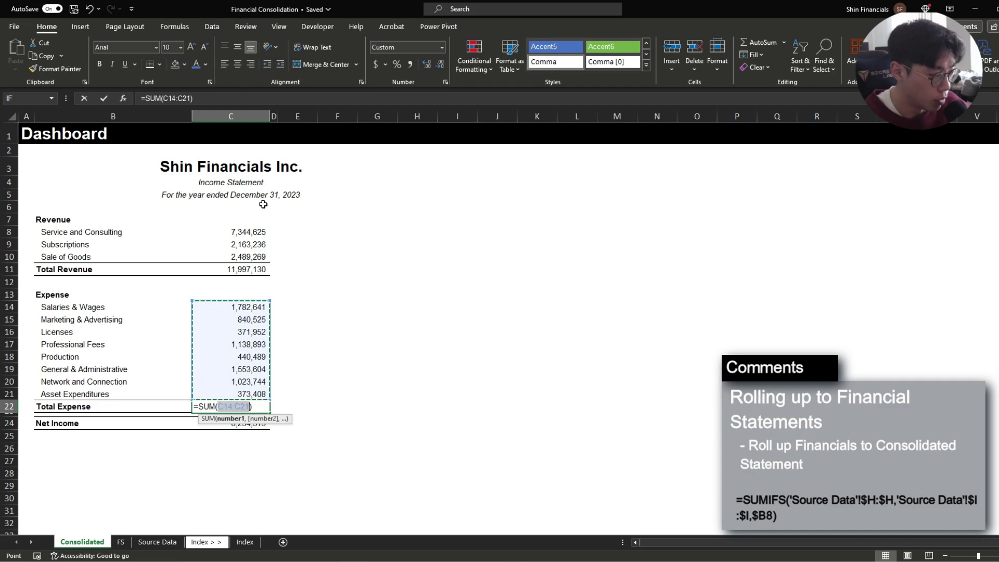
key(Return)
Check which cells the Net Income formula in C24 refers to.
key(Up)
key(Down)
key(Down)
key(F2)
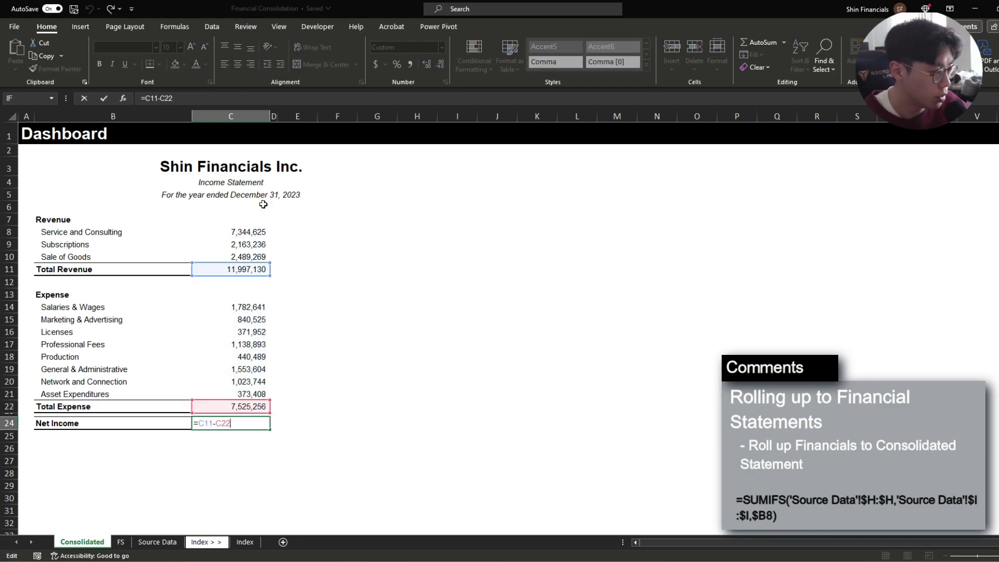
key(Escape)
key(ctrl+Up)
key(ctrl+Up)
Review the income statement from Revenue to Net Income, including the amounts in the revenue section.
click(66, 216)
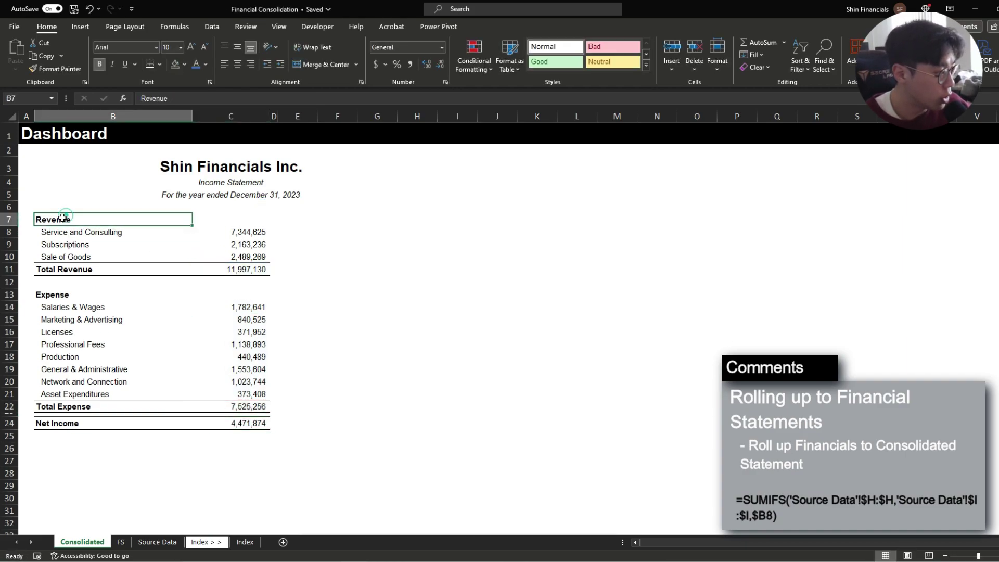
click(228, 165)
drag(49, 219, 225, 430)
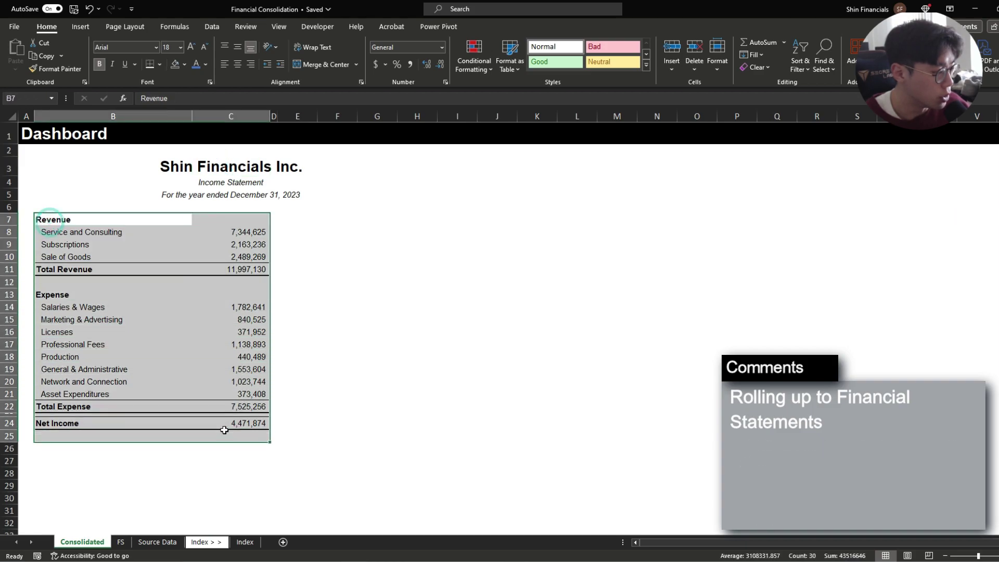
click(225, 430)
click(240, 231)
drag(240, 232, 239, 269)
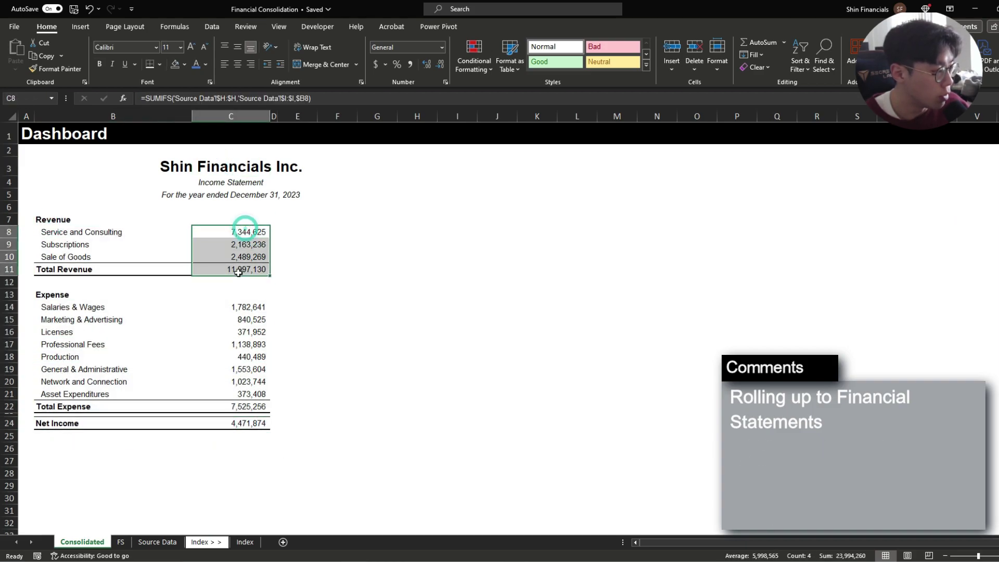
click(240, 269)
click(234, 234)
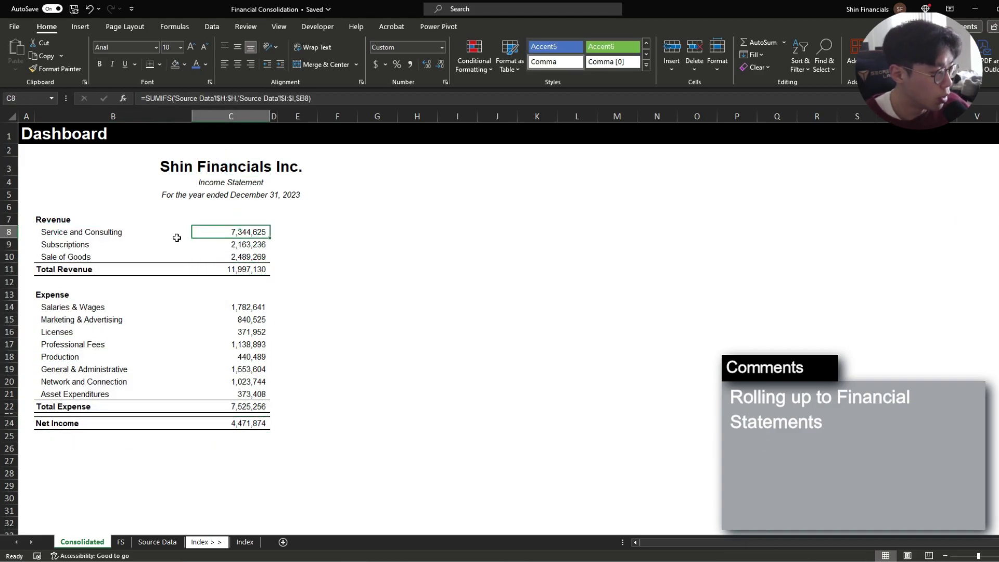
Examine the Service and Consulting, Salaries & Wages, Professional Fees and General & Administrative lines of the statement.
drag(63, 231, 221, 233)
click(229, 232)
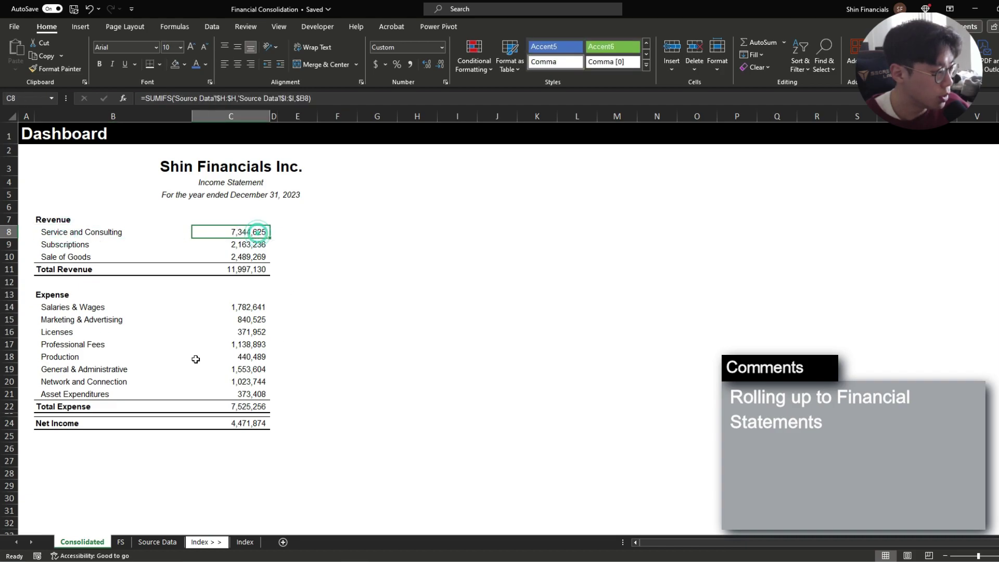
drag(61, 307, 234, 307)
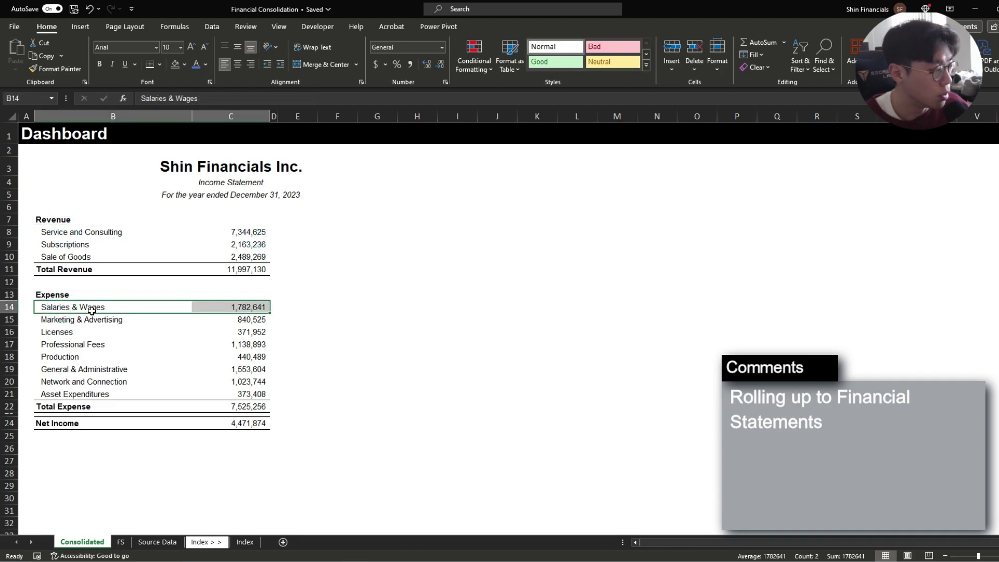
click(234, 306)
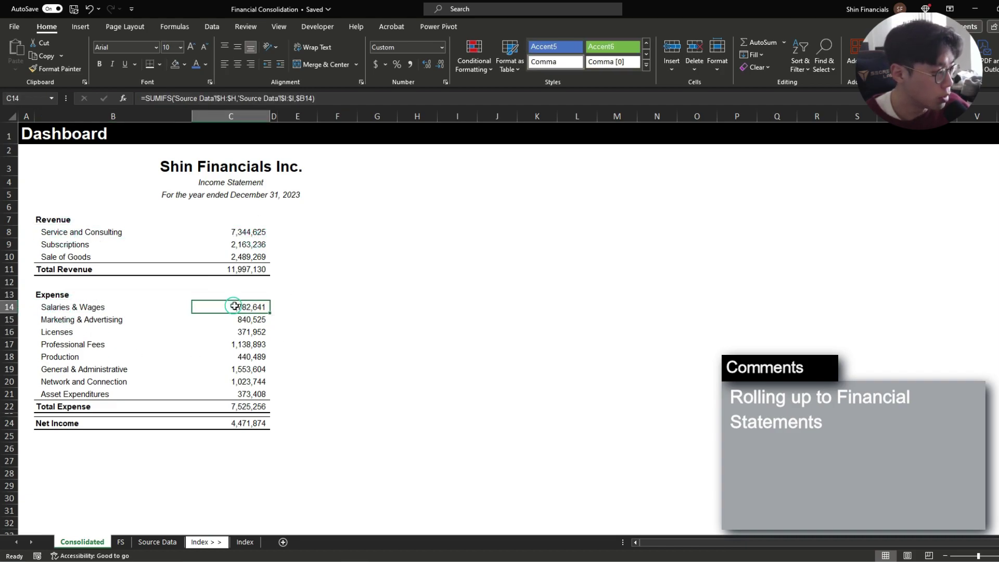
ctrl+click(252, 344)
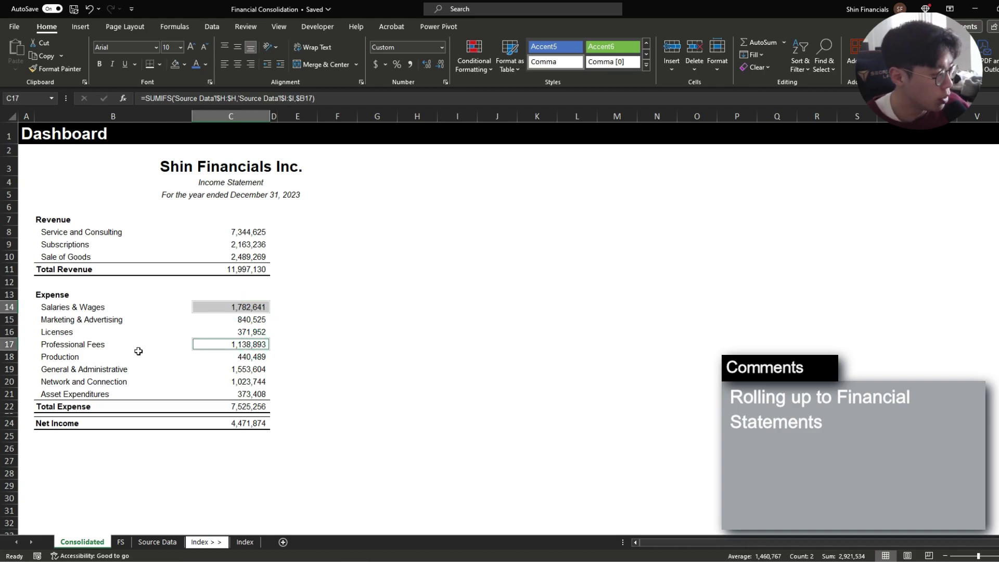
click(249, 370)
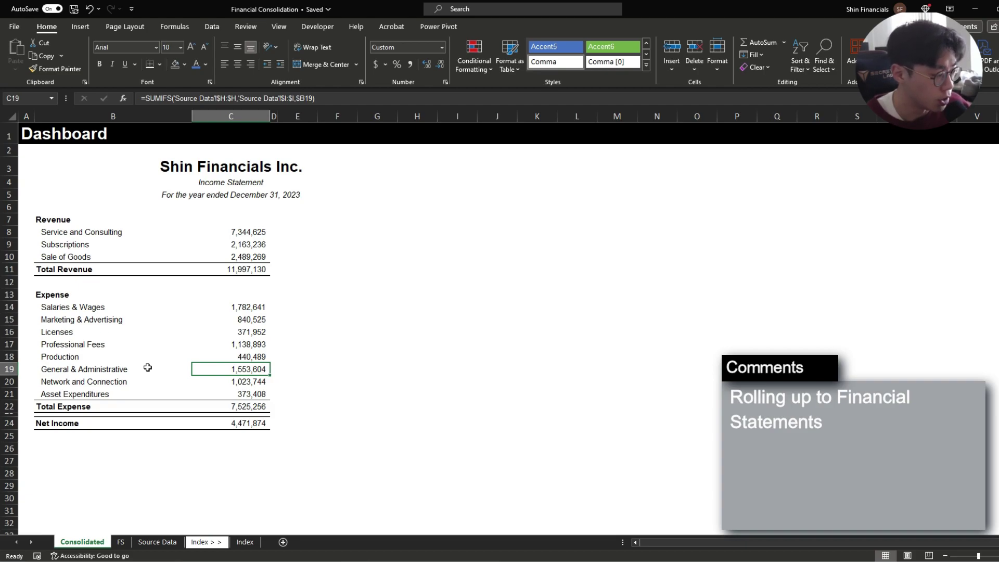
key(Down)
key(Up)
key(Left)
key(shift+Right)
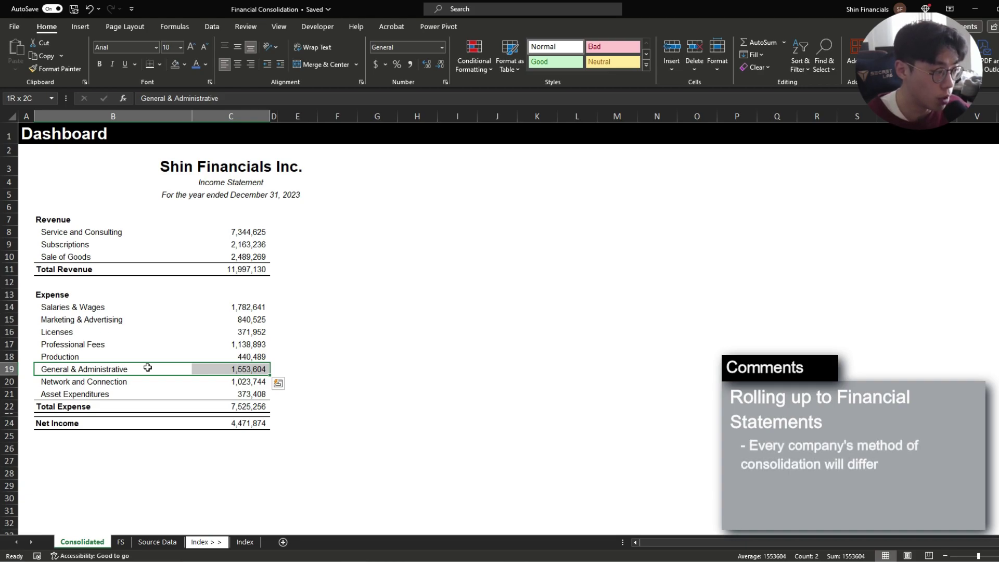
drag(148, 368, 148, 368)
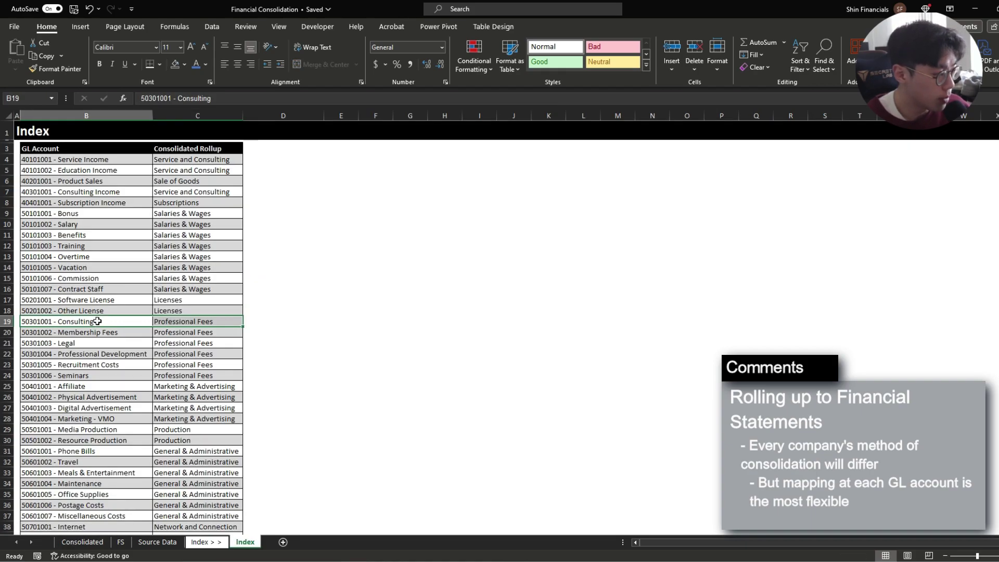
On the Index sheet, change the Consolidated Rollup of 50301001 - Consulting to Salaries & Wages by copying it from a row above.
drag(130, 323, 171, 323)
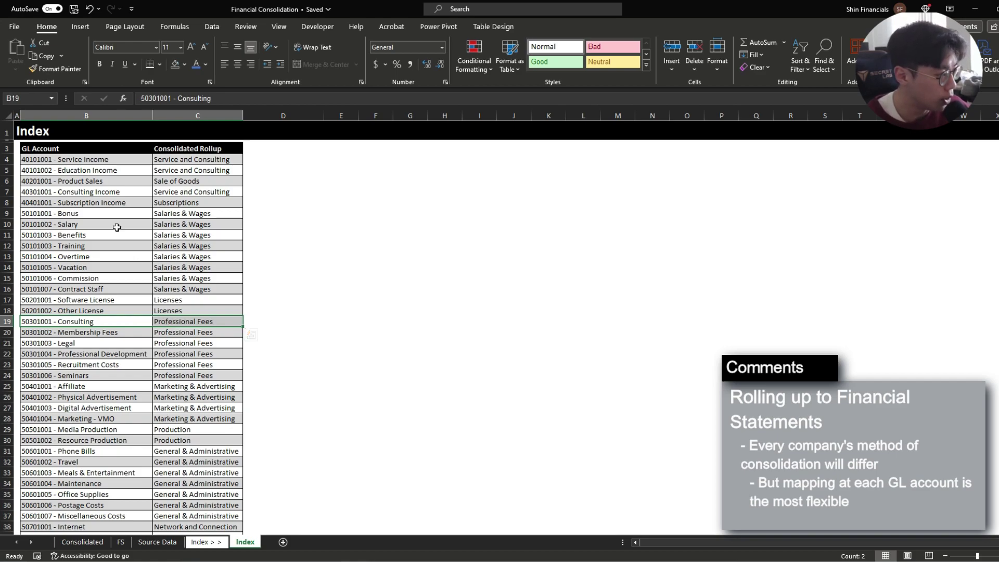
drag(121, 214, 194, 290)
click(190, 319)
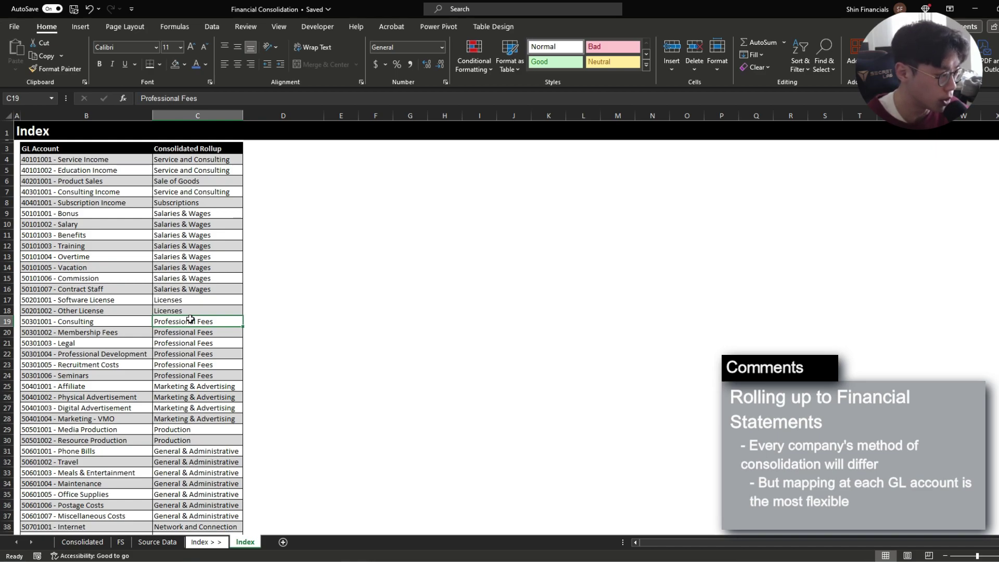
key(Up)
key(Up)
key(Up)
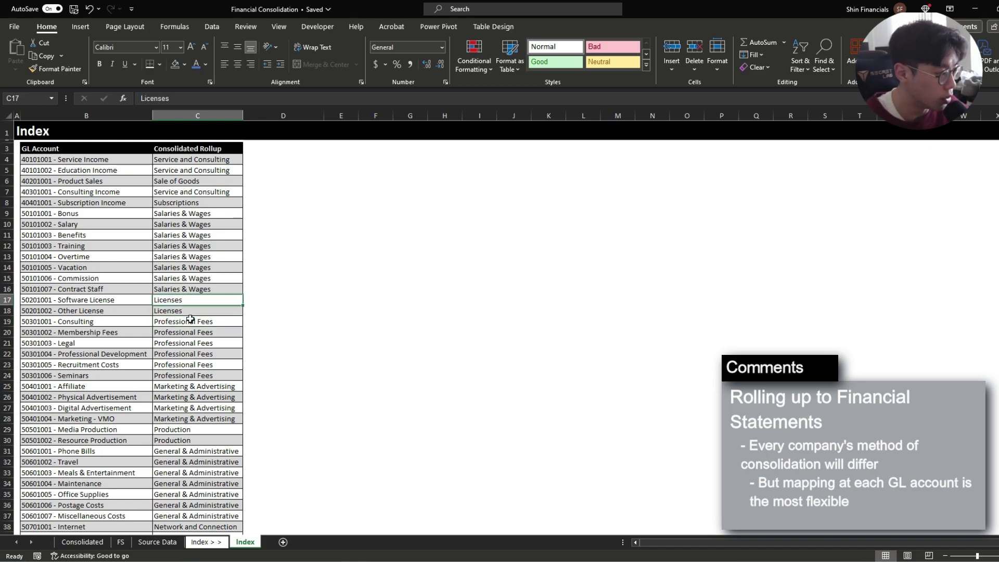
key(ctrl+c)
key(Down)
key(Down)
key(Down)
key(ctrl+v)
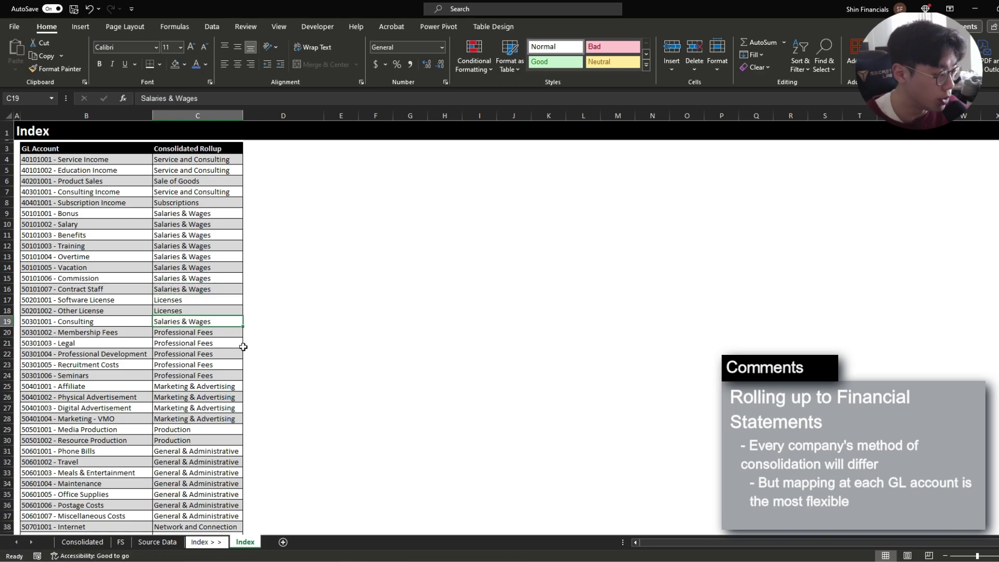
On the Consolidated sheet, check how the Professional Fees and Salaries & Wages amounts reflect the remapped Consulting account.
click(82, 541)
click(139, 316)
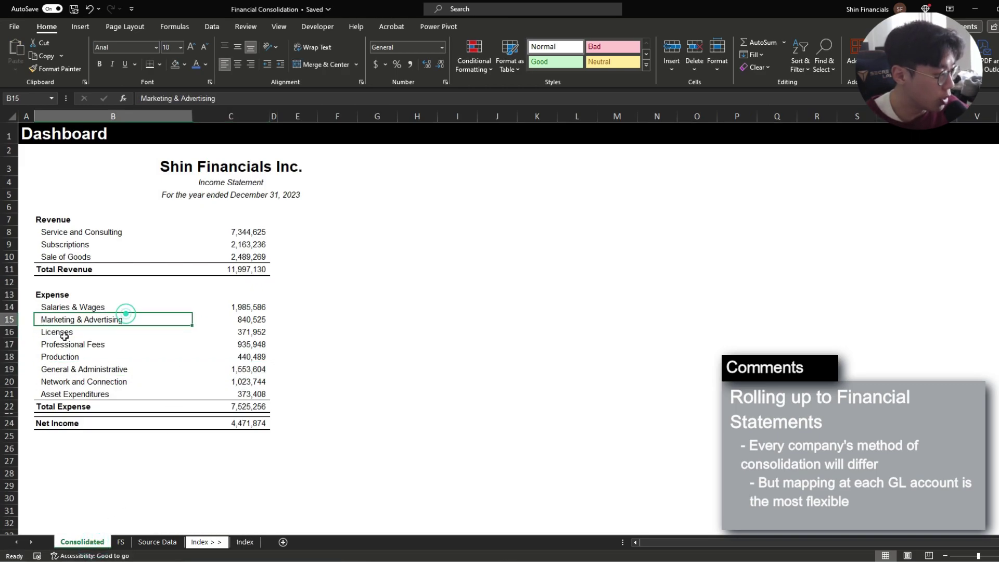
drag(56, 345, 227, 344)
click(239, 344)
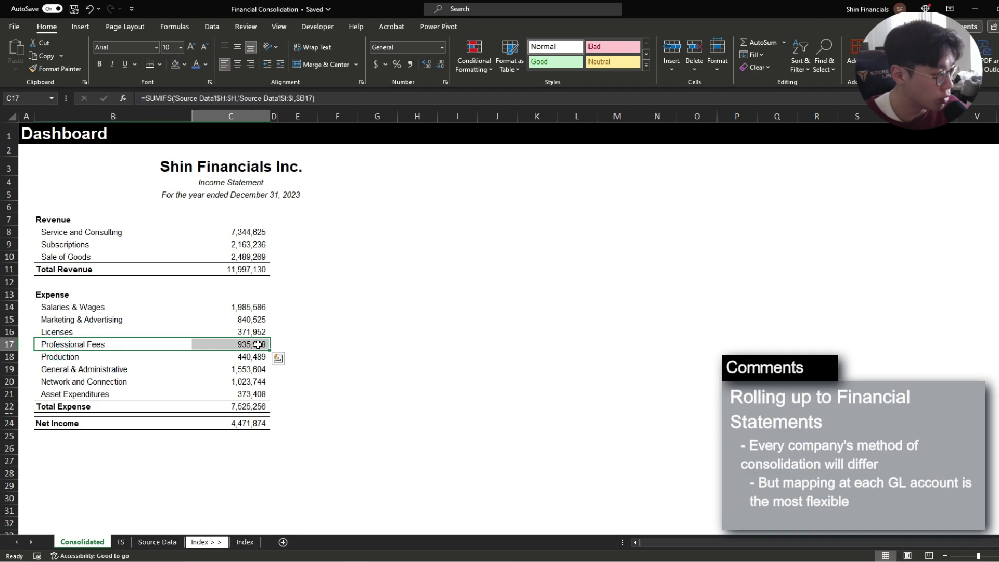
drag(59, 310, 264, 309)
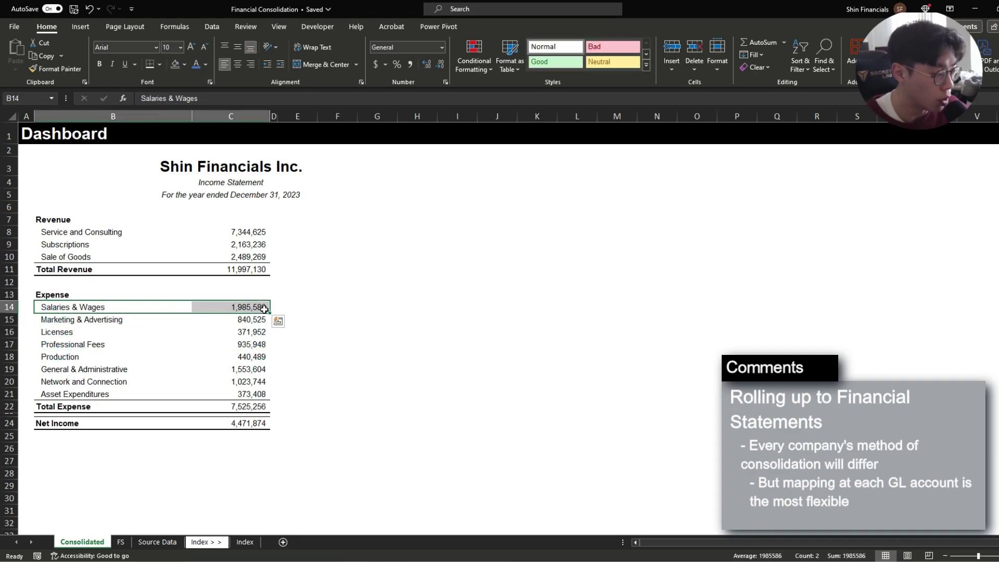
Undo the rollup change for 50301001 - Consulting on the Index sheet and return to the Consolidated income statement.
key(ctrl+z)
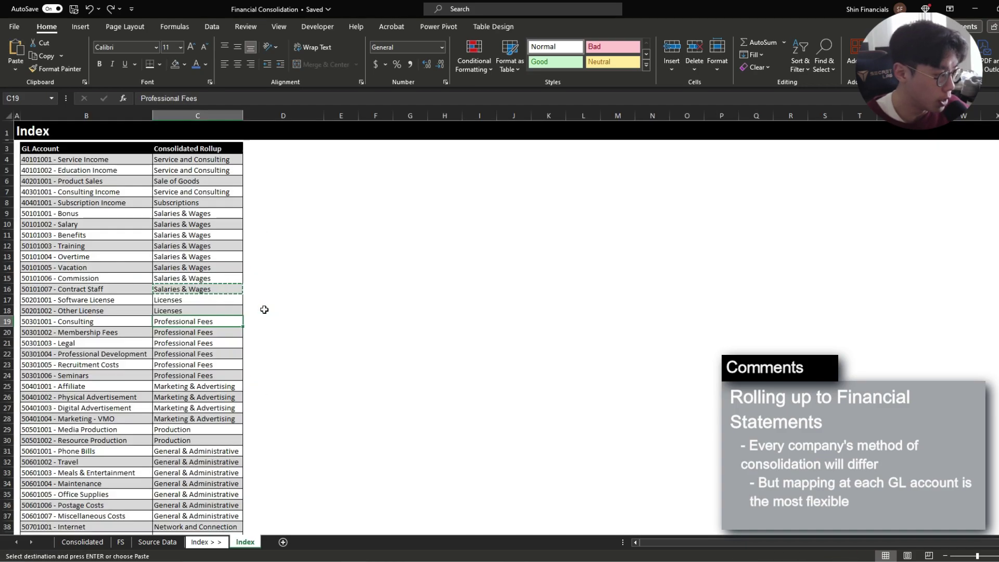
key(Escape)
drag(76, 317, 196, 408)
click(195, 404)
scroll(195, 405, down, 5)
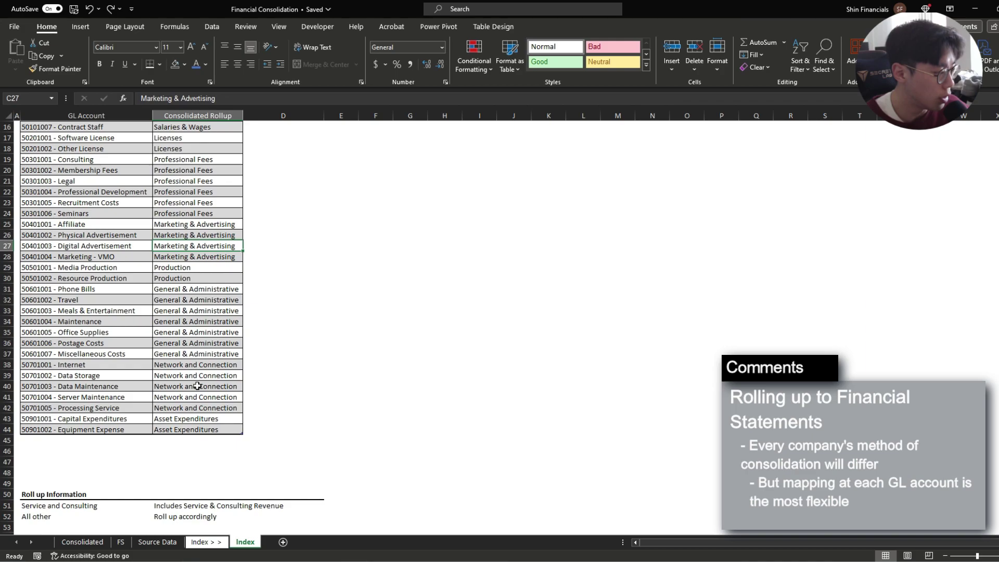
key(ctrl+Page_Up)
key(ctrl+Page_Up)
key(ctrl+Page_Up)
key(ctrl+Page_Up)
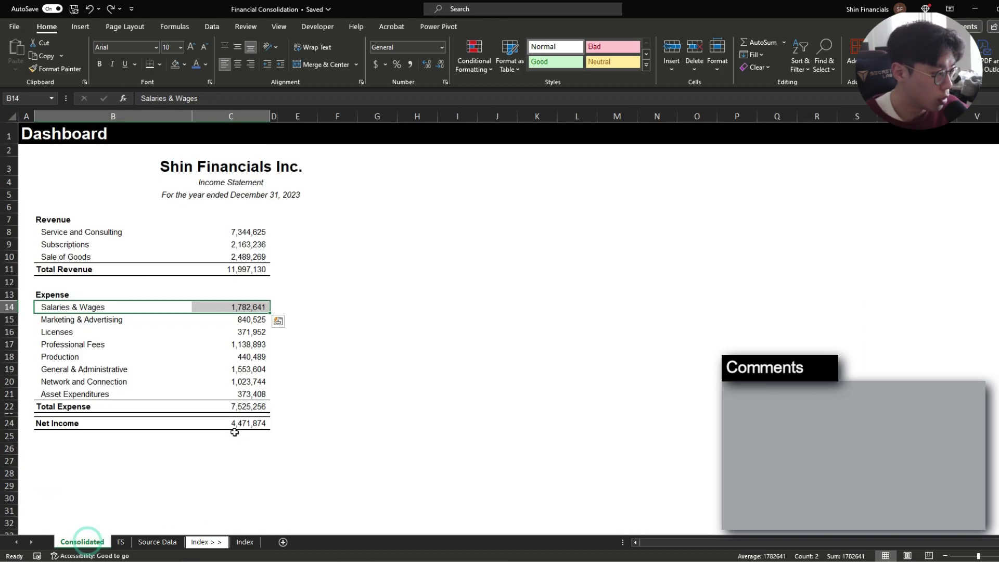